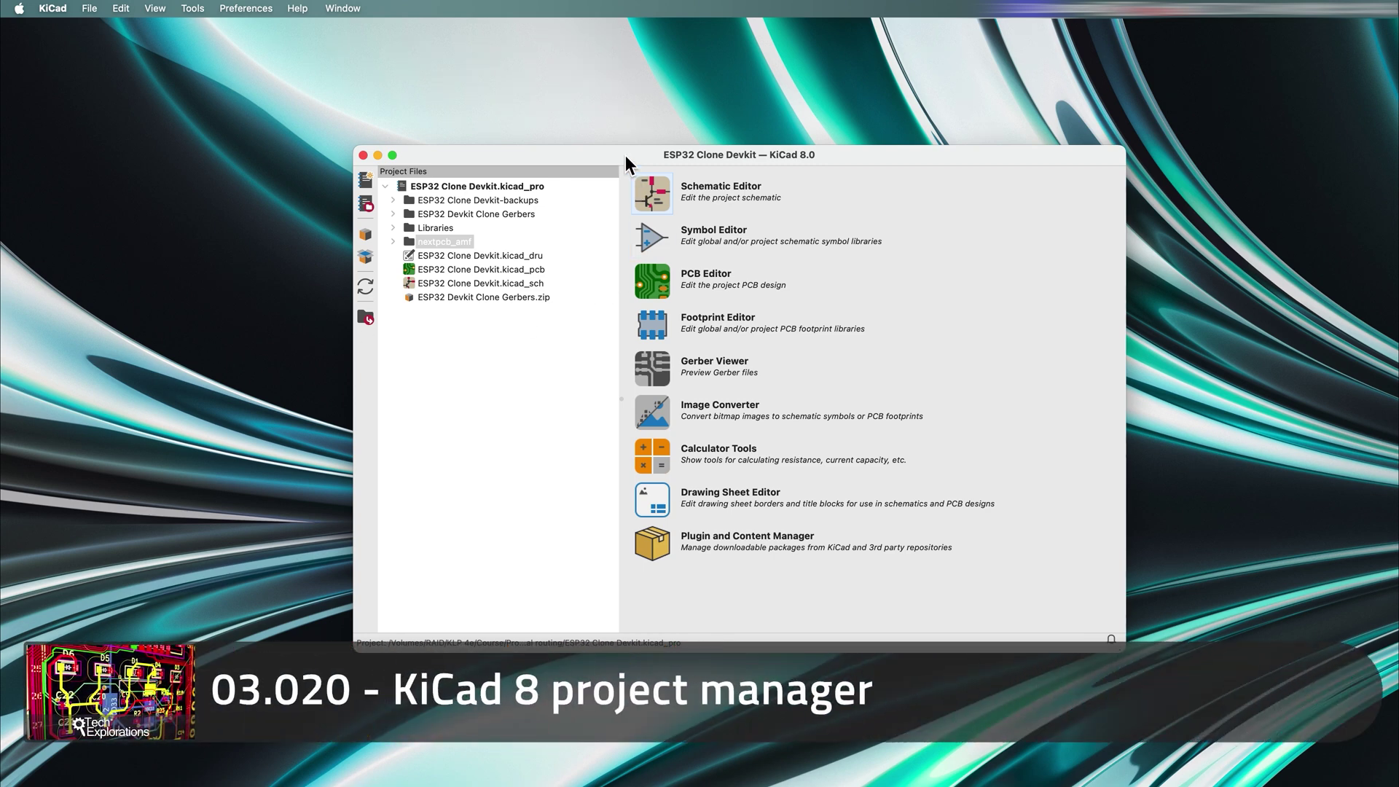
Position the project manager window, then bring the Finder Projects window in from the right edge.
{"action": "left_click_drag", "start_coordinate": [626, 156], "coordinate": [656, 155]}
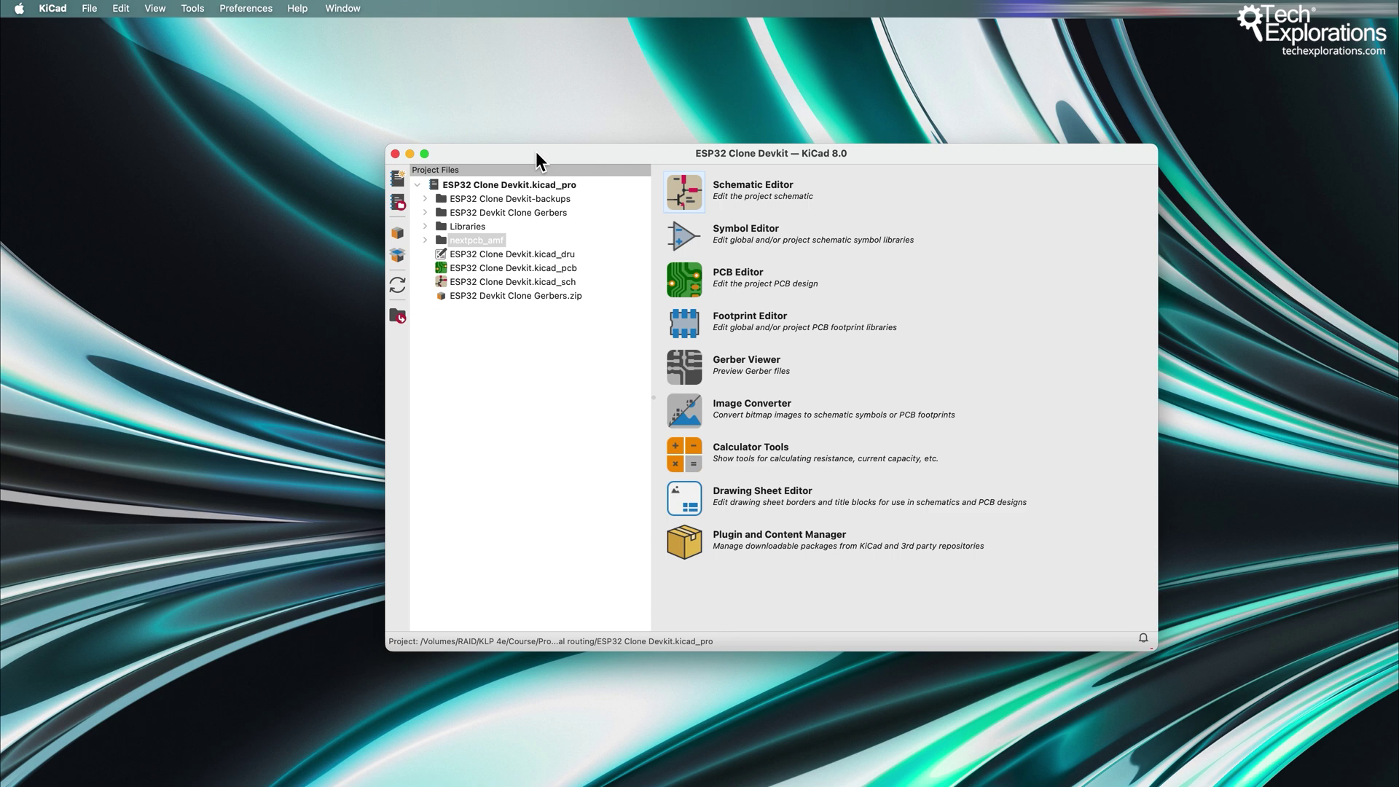
{"action": "left_click_drag", "start_coordinate": [536, 153], "coordinate": [530, 155]}
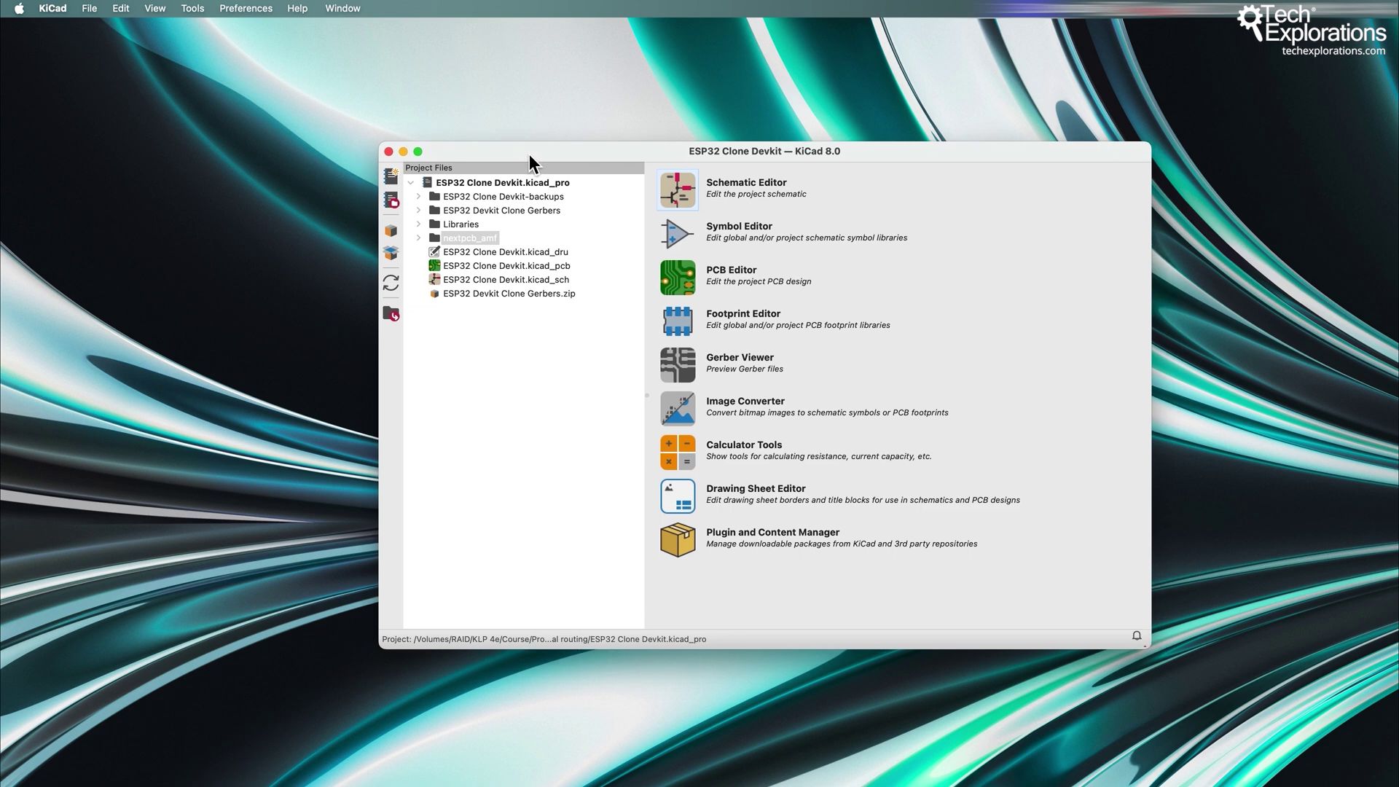
{"action": "left_click_drag", "start_coordinate": [529, 155], "coordinate": [530, 152]}
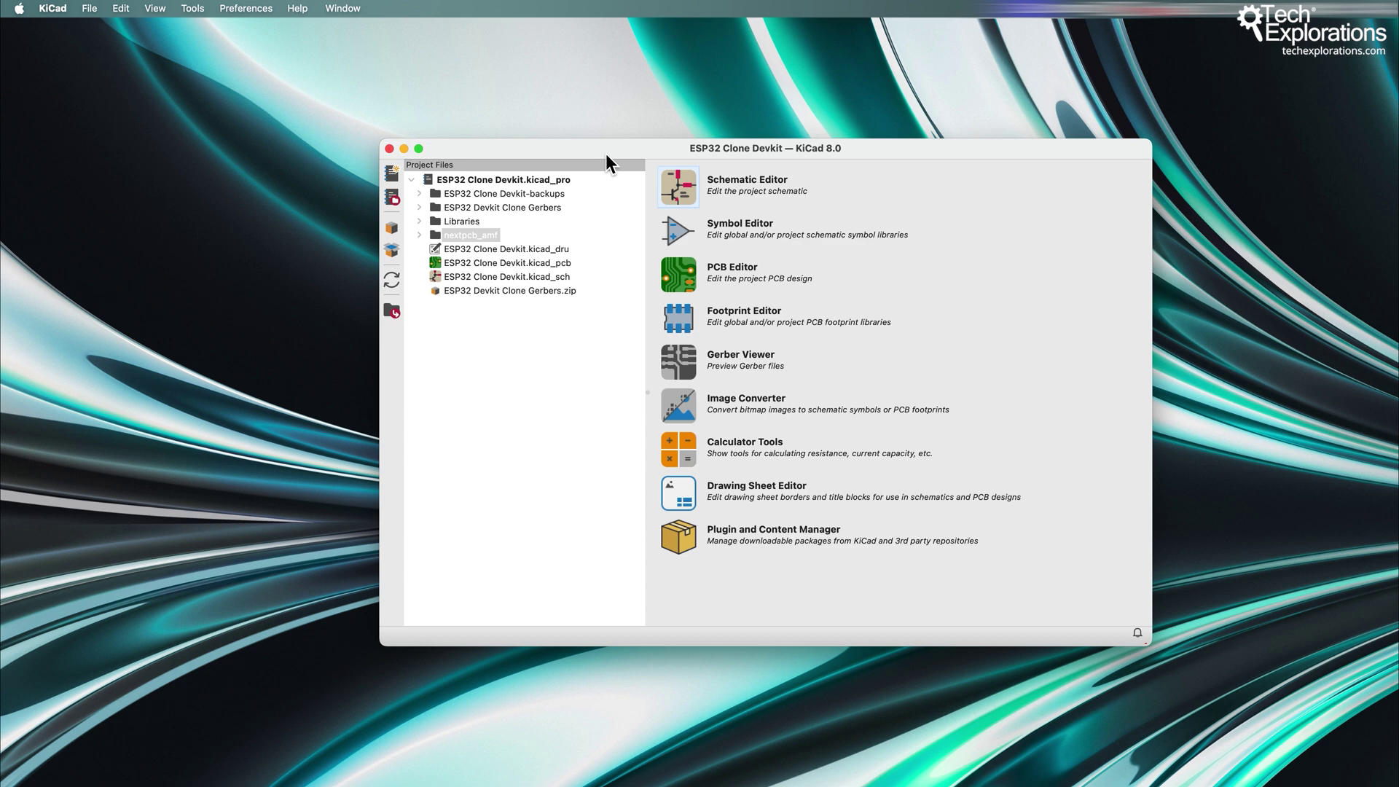
{"action": "left_click", "coordinate": [90, 9]}
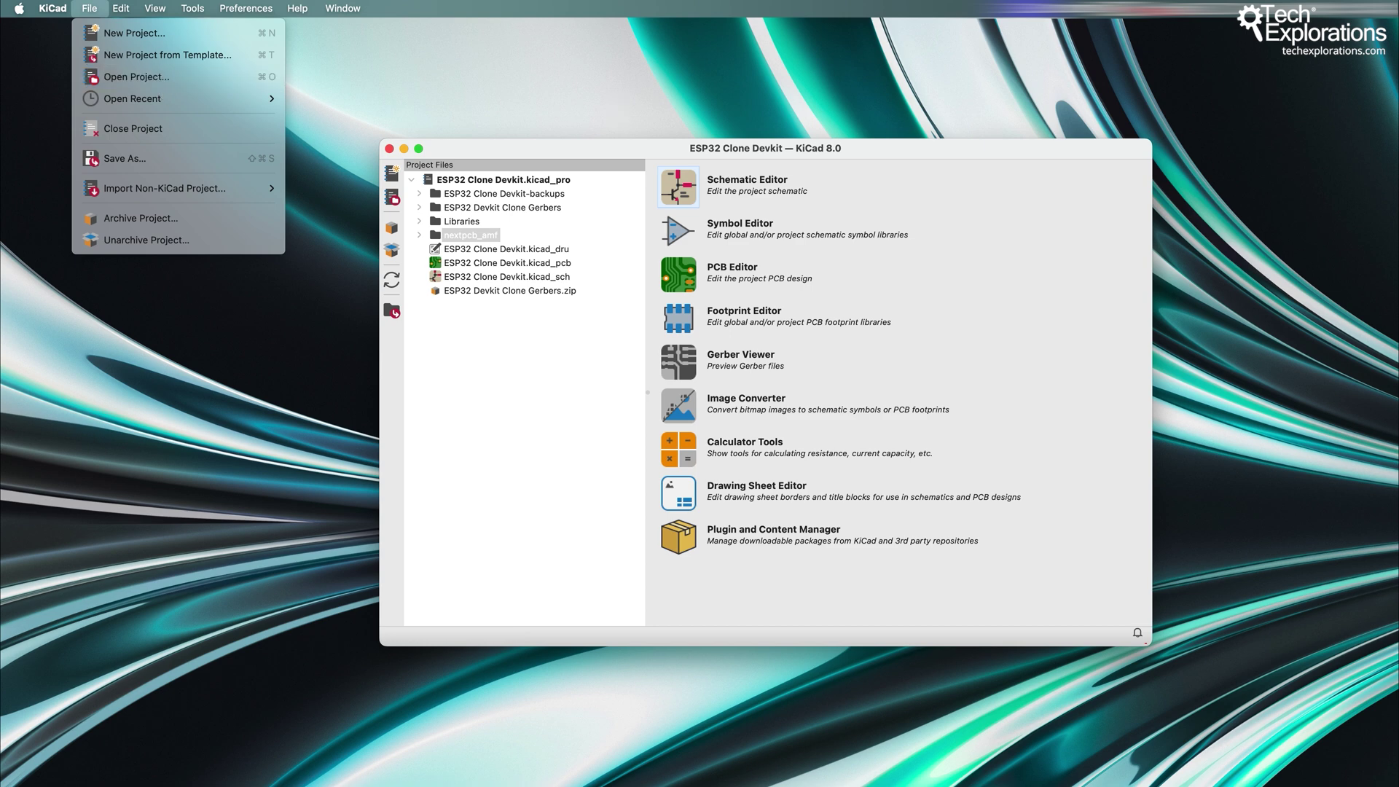
{"action": "left_click_drag", "start_coordinate": [1398, 127], "coordinate": [1209, 125]}
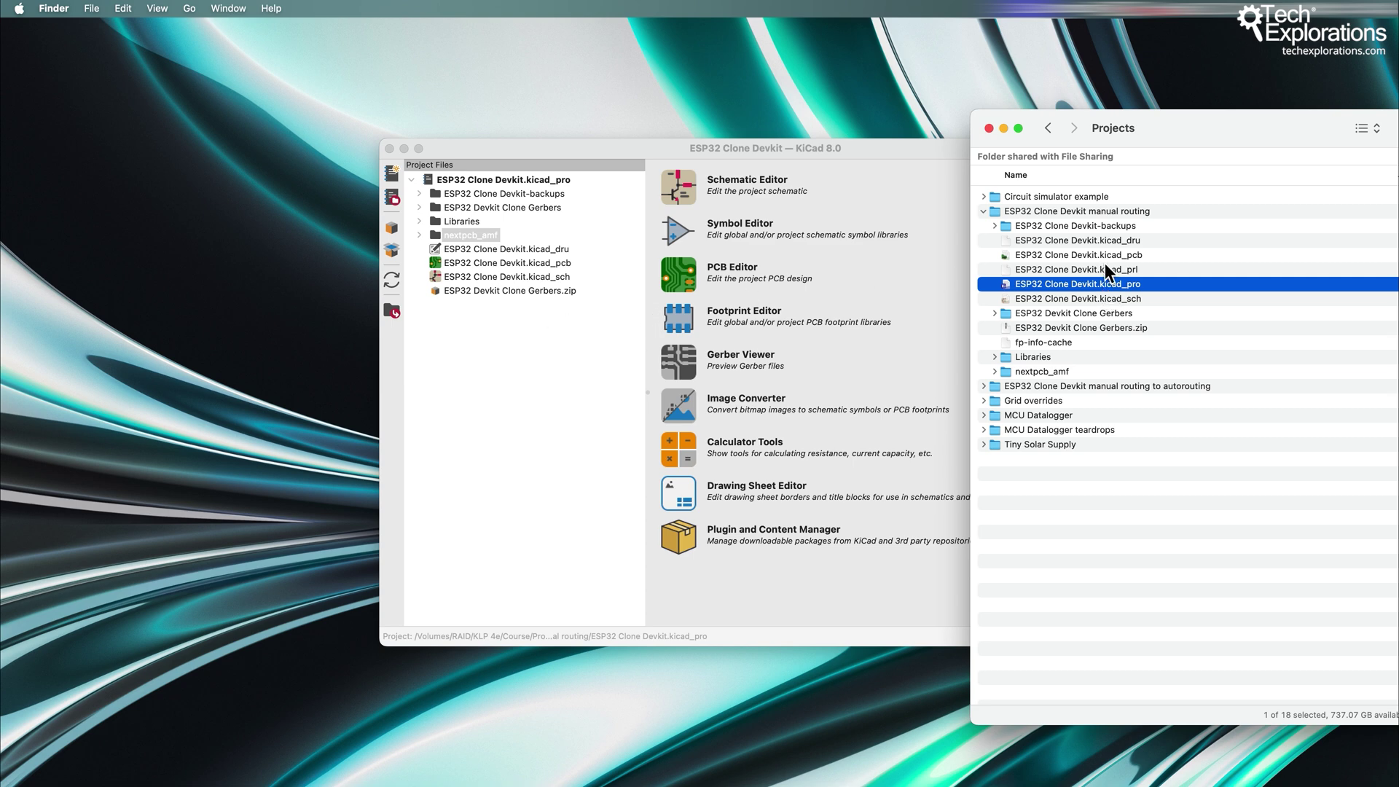
Close the current project and reopen ESP32 Clone Devkit by dragging its kicad_pro file onto KiCad.
{"action": "left_click", "coordinate": [647, 160]}
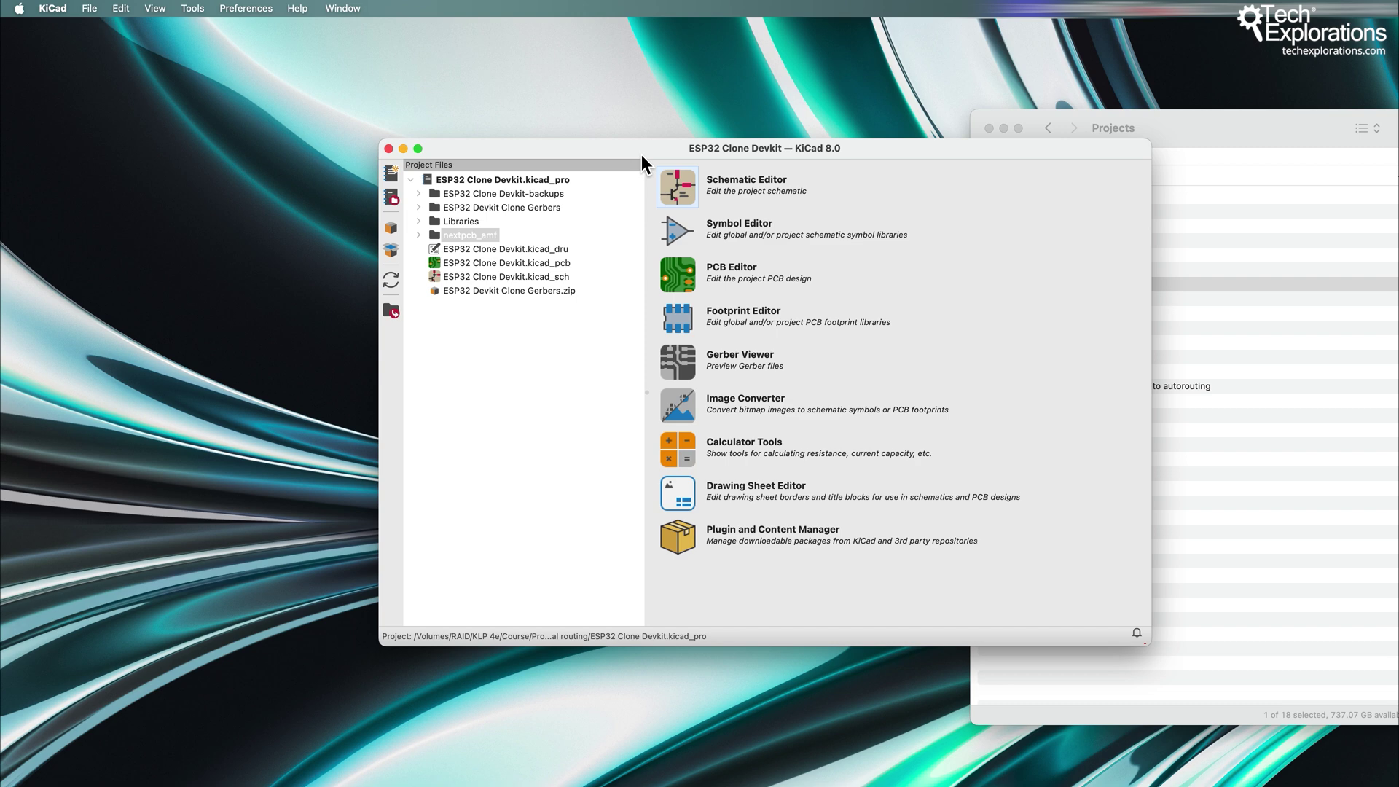
{"action": "left_click", "coordinate": [89, 8]}
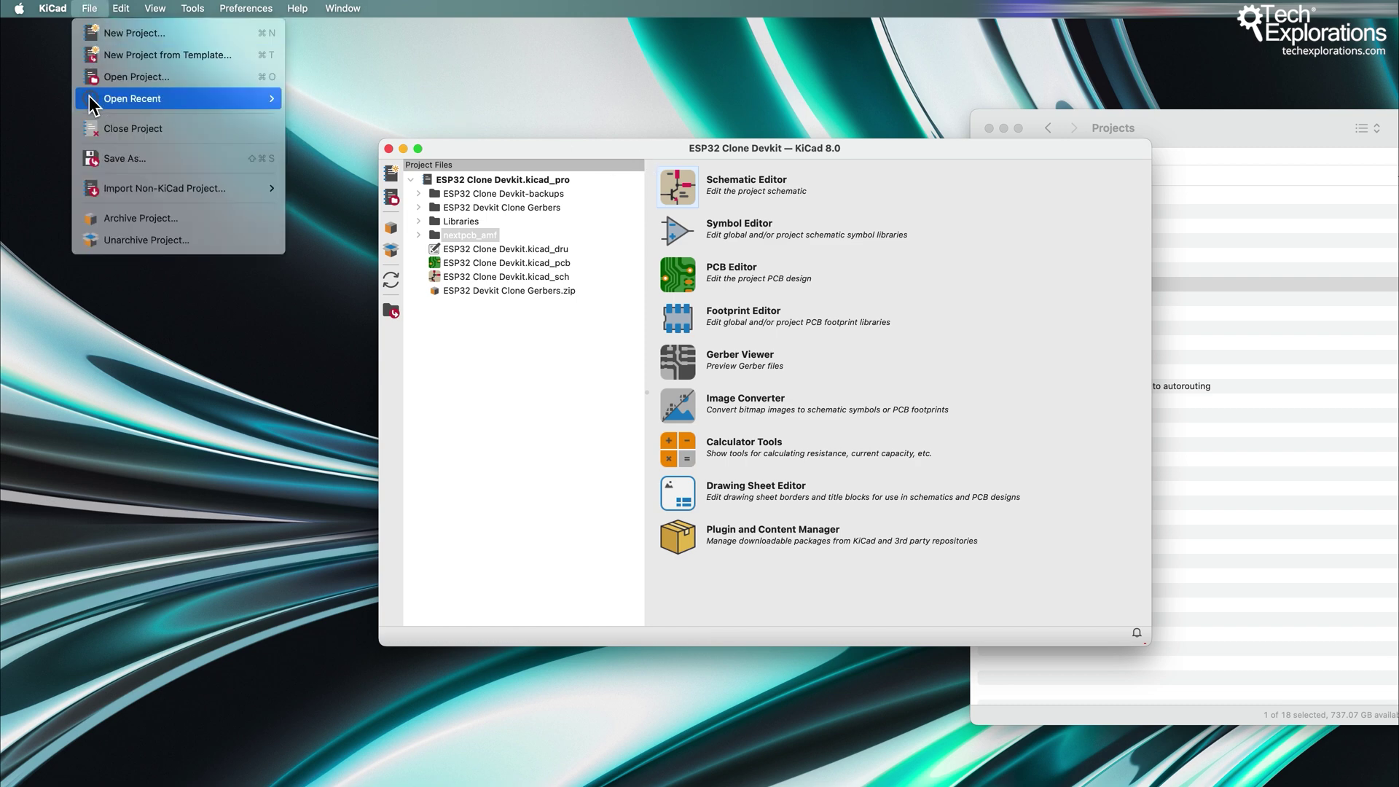
{"action": "left_click", "coordinate": [99, 137]}
{"action": "left_click", "coordinate": [1251, 490]}
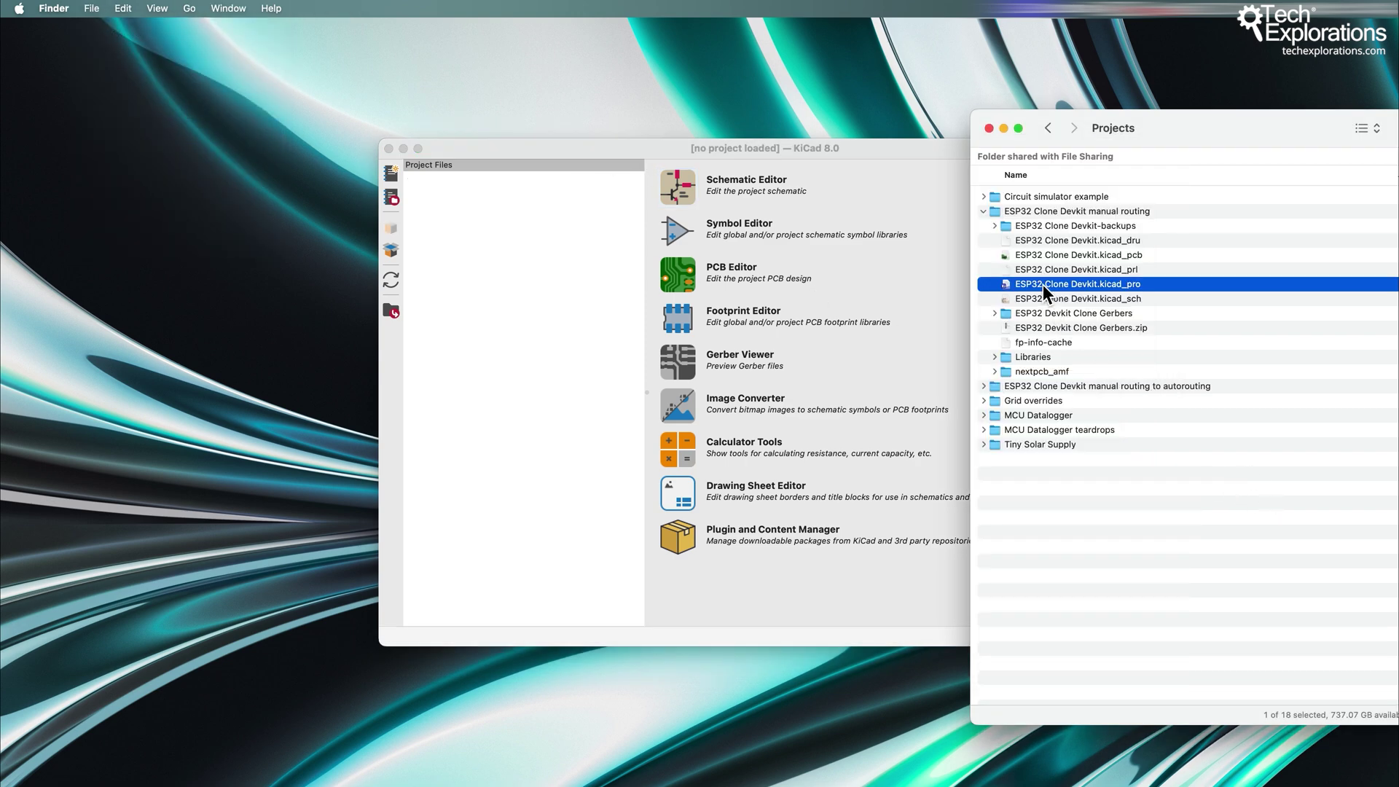
{"action": "mouse_move", "coordinate": [1042, 284]}
{"action": "left_mouse_down"}
{"action": "mouse_move", "coordinate": [443, 338]}
{"action": "mouse_move", "coordinate": [493, 335]}
{"action": "left_mouse_up"}
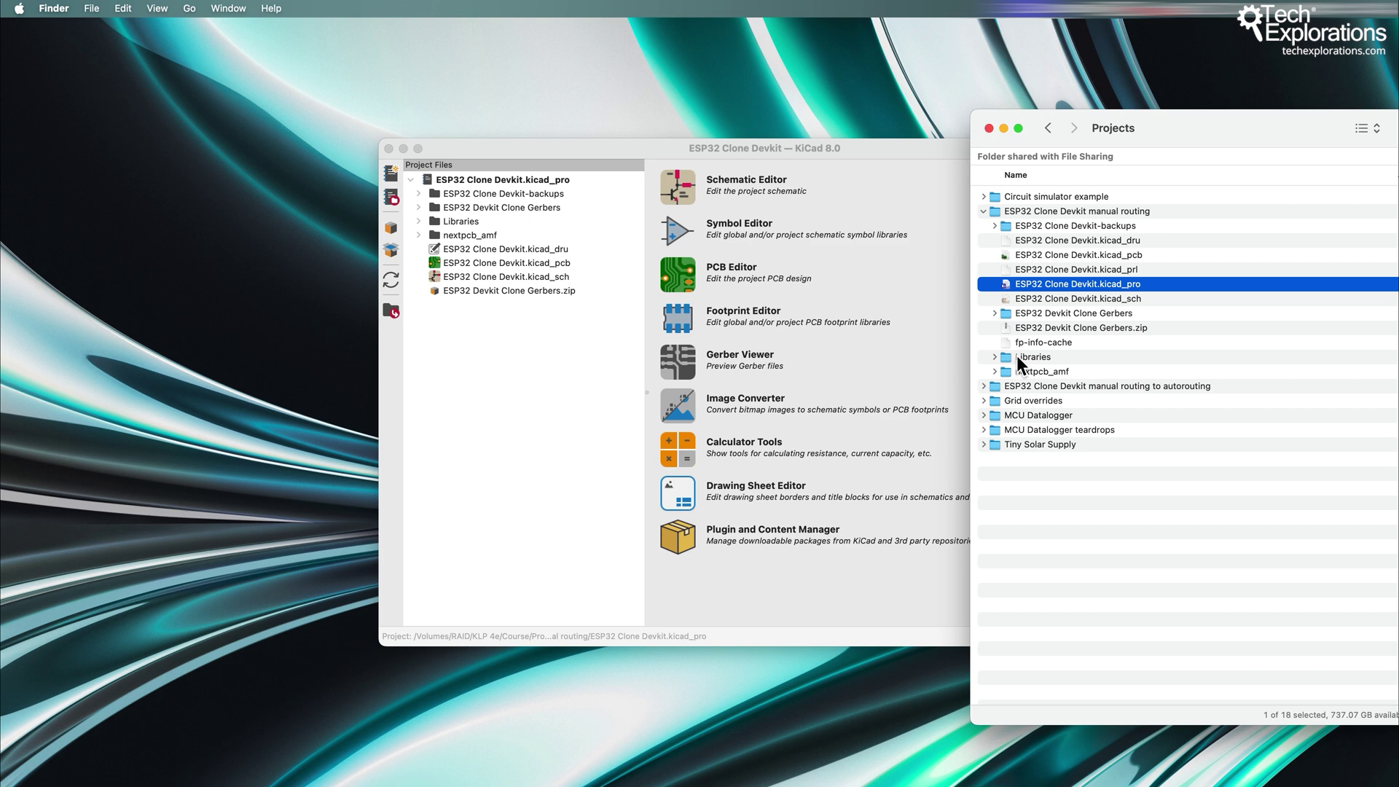
Hide Finder, then move the project manager window up-left and enlarge it.
{"action": "key", "text": "super+h"}
{"action": "left_click_drag", "start_coordinate": [880, 151], "coordinate": [815, 102]}
{"action": "left_click_drag", "start_coordinate": [1091, 603], "coordinate": [1226, 690]}
{"action": "left_click_drag", "start_coordinate": [620, 100], "coordinate": [588, 97]}
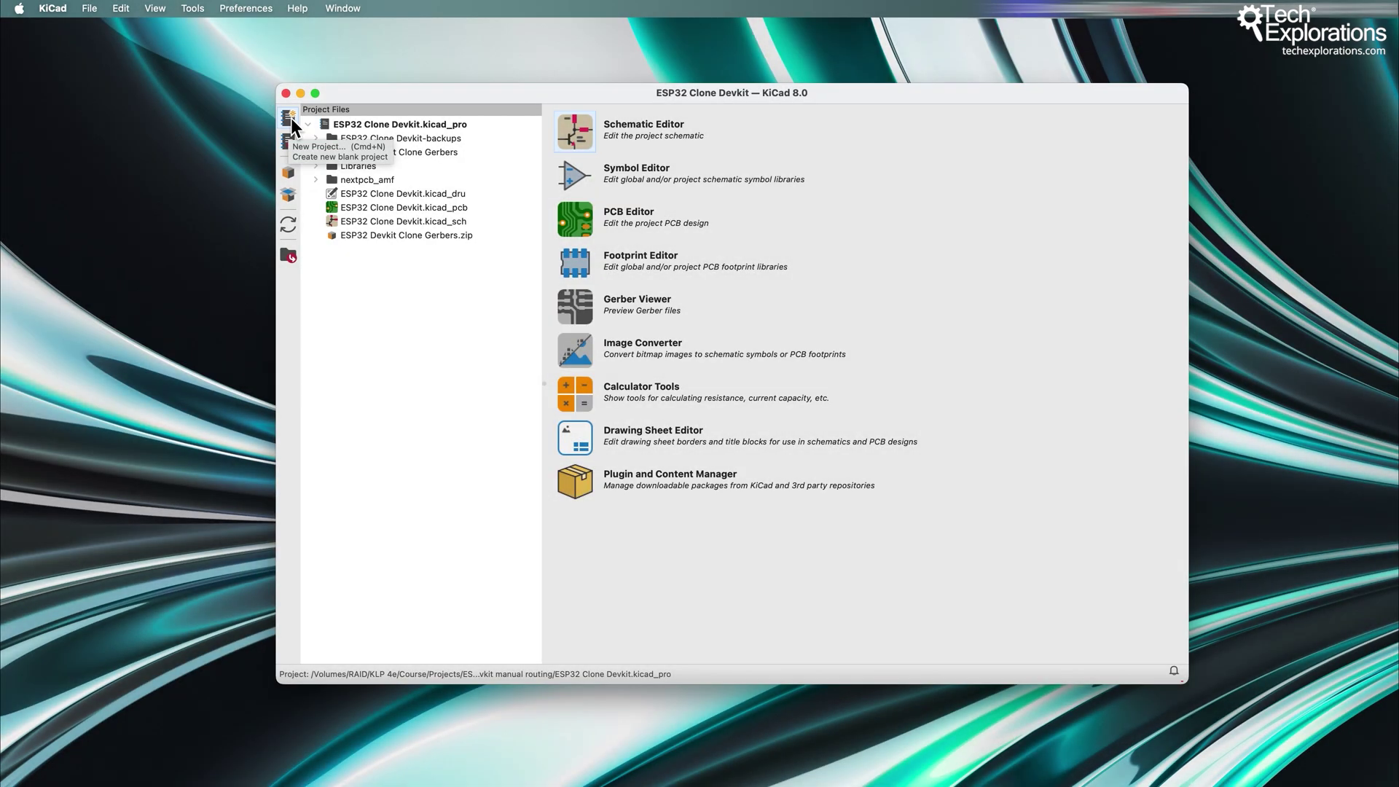
Show and dismiss the File menu twice to review its New/Open Project commands.
{"action": "left_click", "coordinate": [90, 8]}
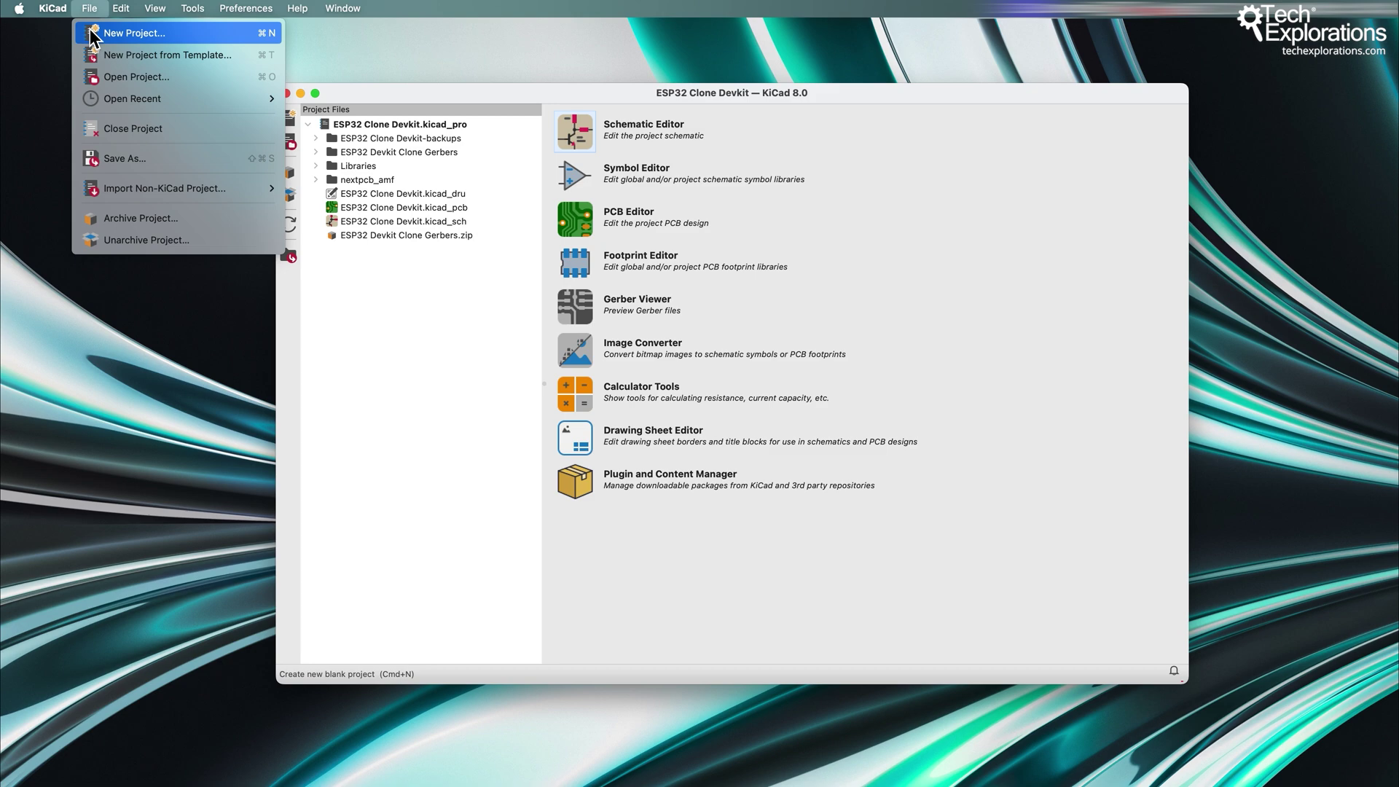
{"action": "left_click", "coordinate": [90, 9]}
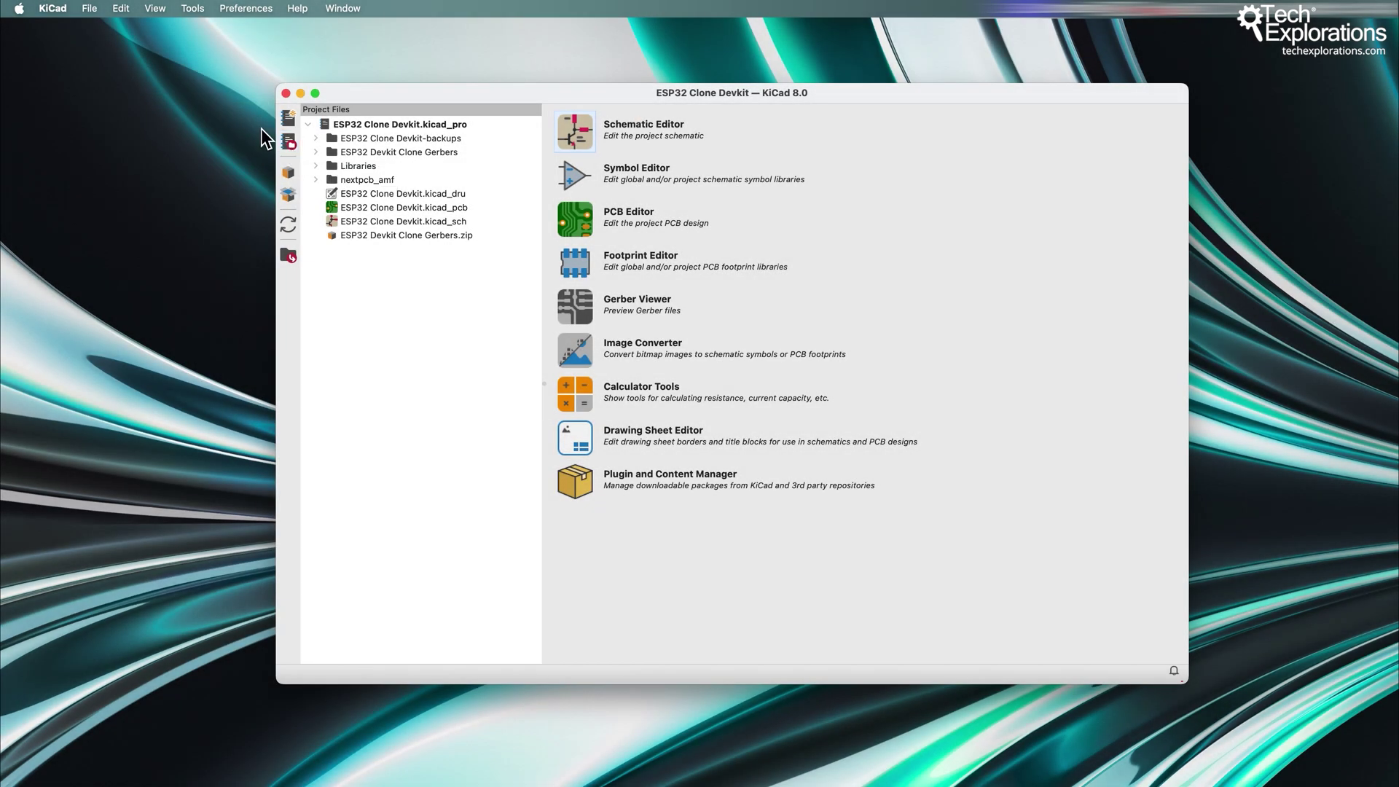
{"action": "left_click", "coordinate": [90, 9]}
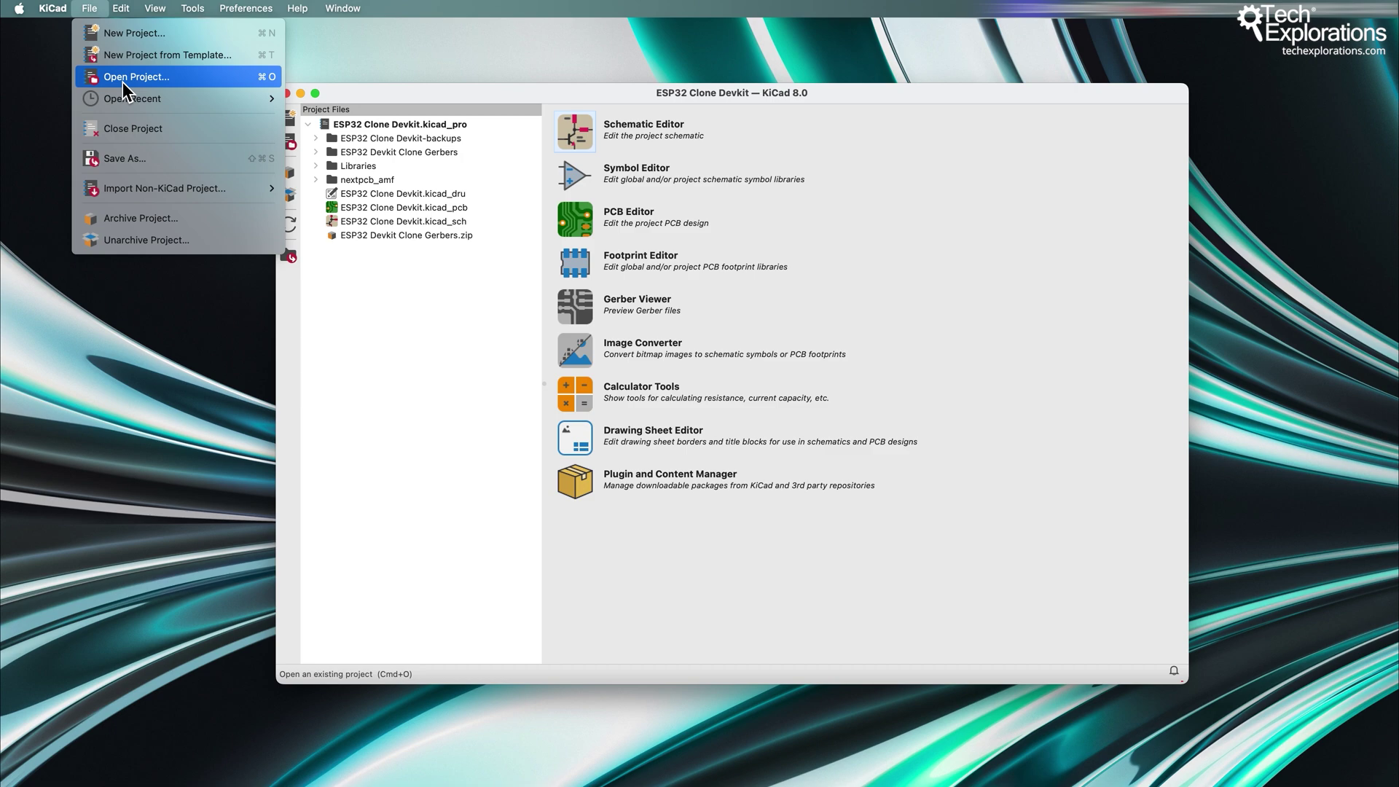
{"action": "left_click", "coordinate": [425, 375]}
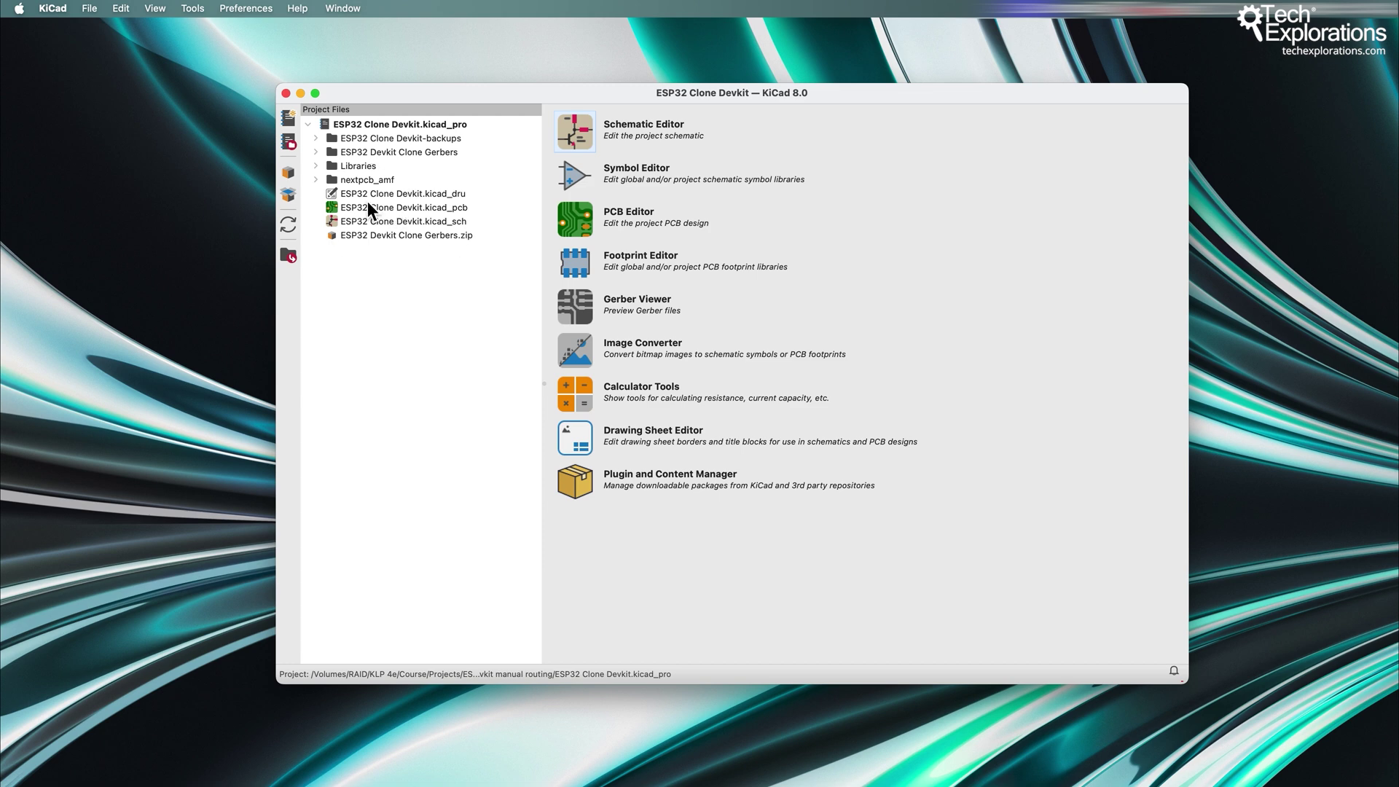
{"action": "key", "text": "super+Tab"}
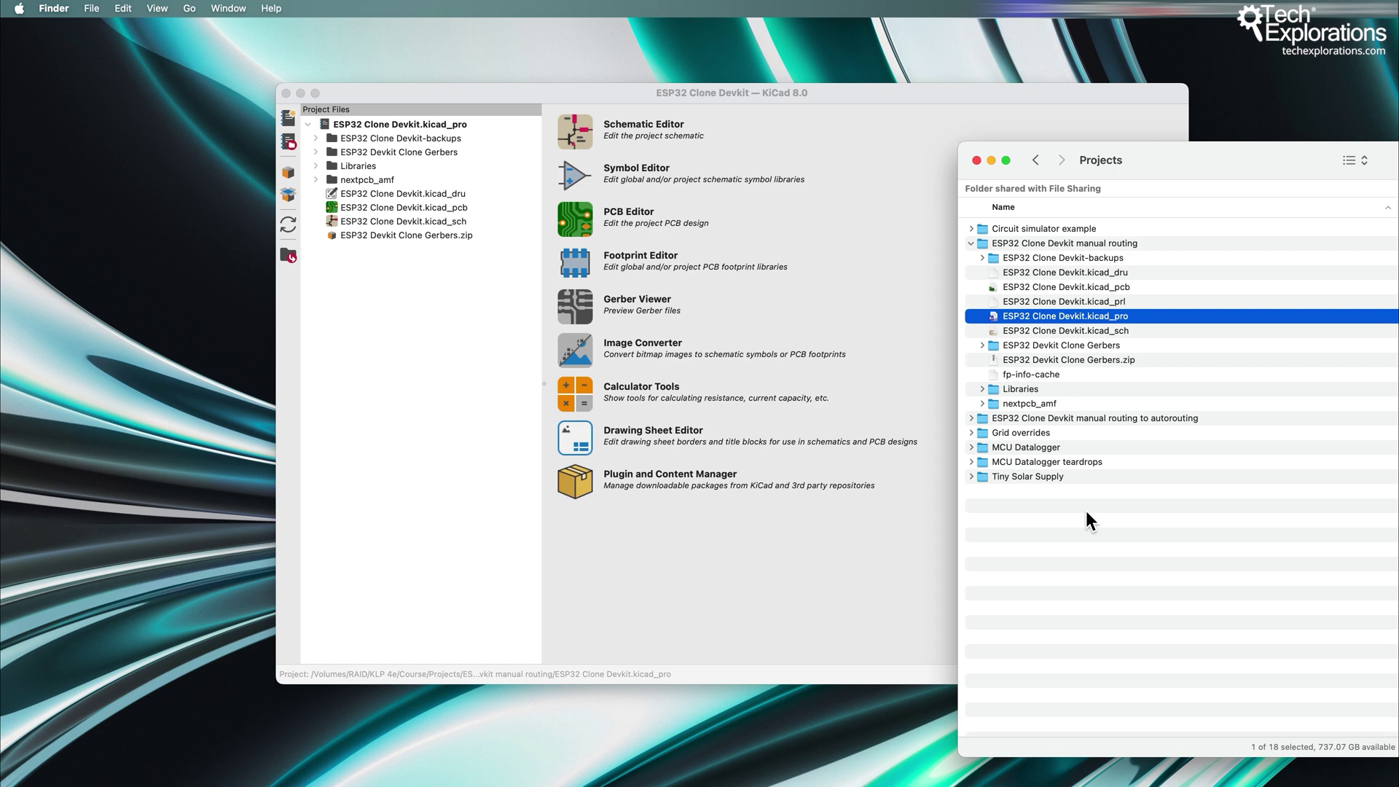
{"action": "left_click", "coordinate": [1006, 391]}
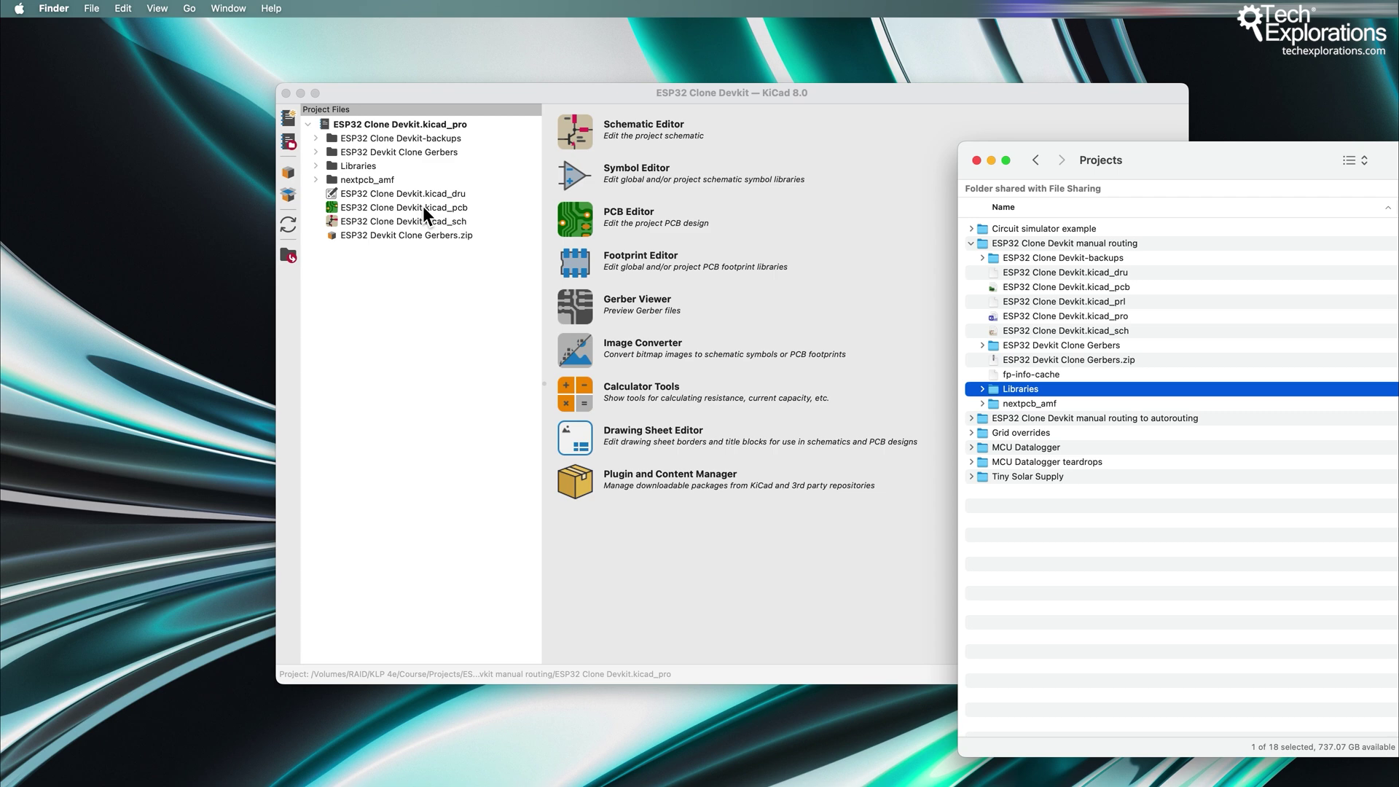
{"action": "left_click", "coordinate": [379, 100]}
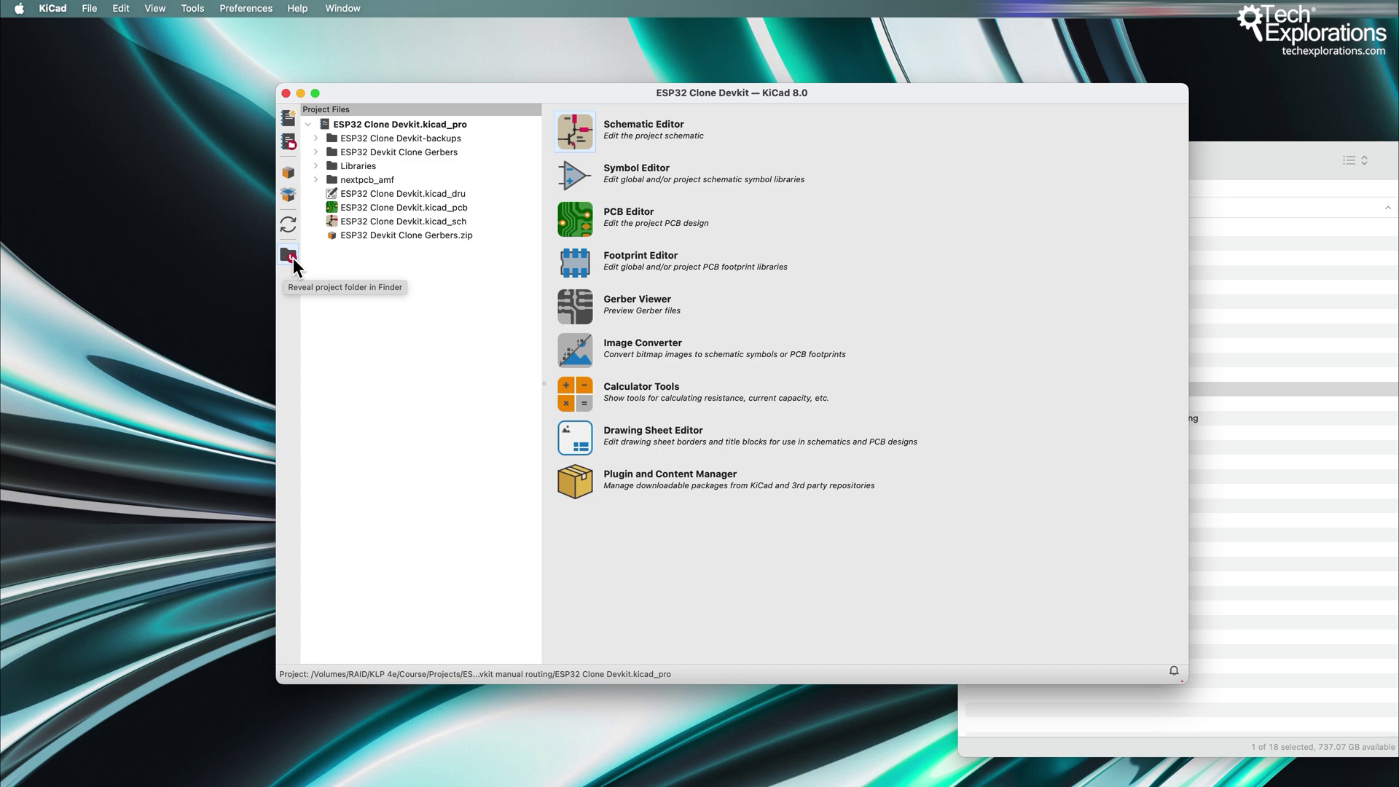
{"action": "left_click", "coordinate": [292, 260]}
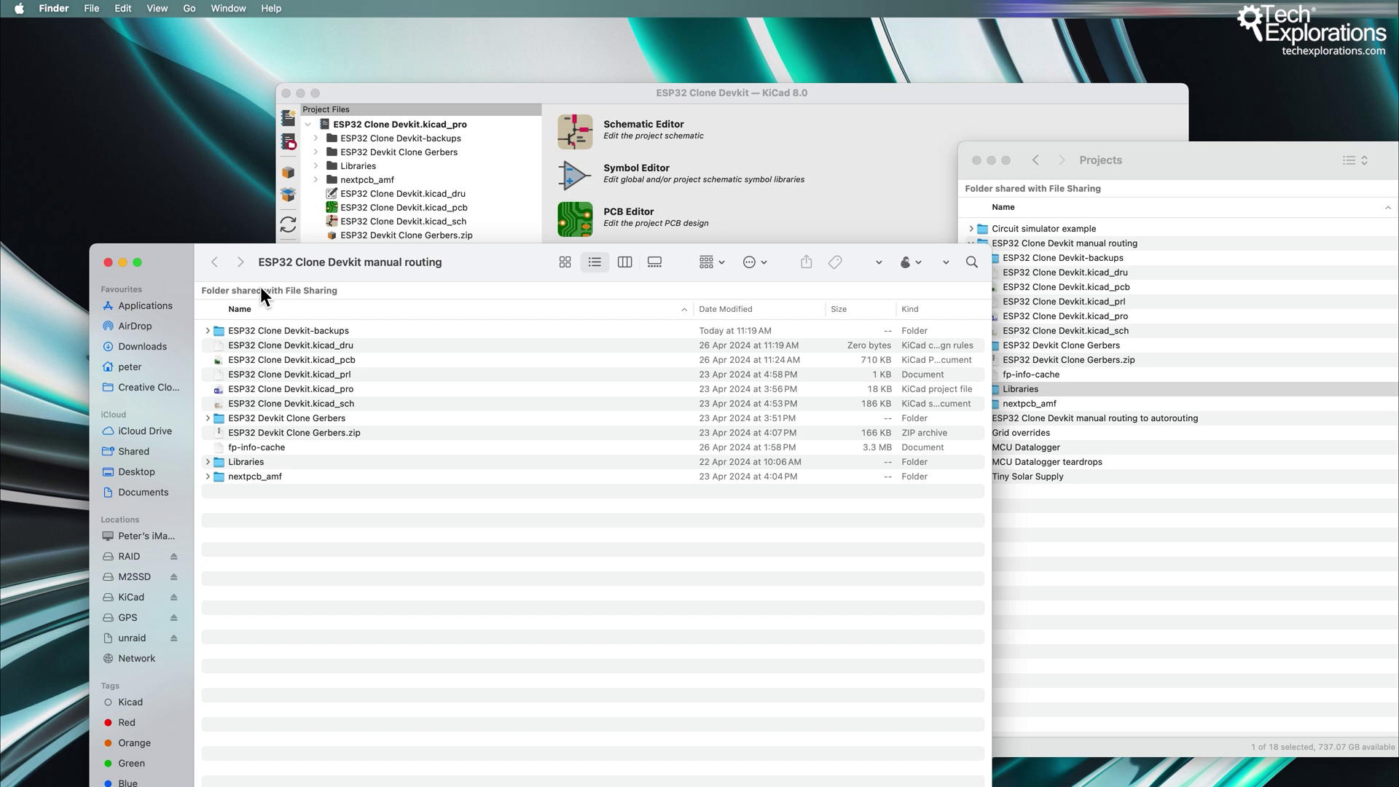
{"action": "left_click", "coordinate": [108, 263]}
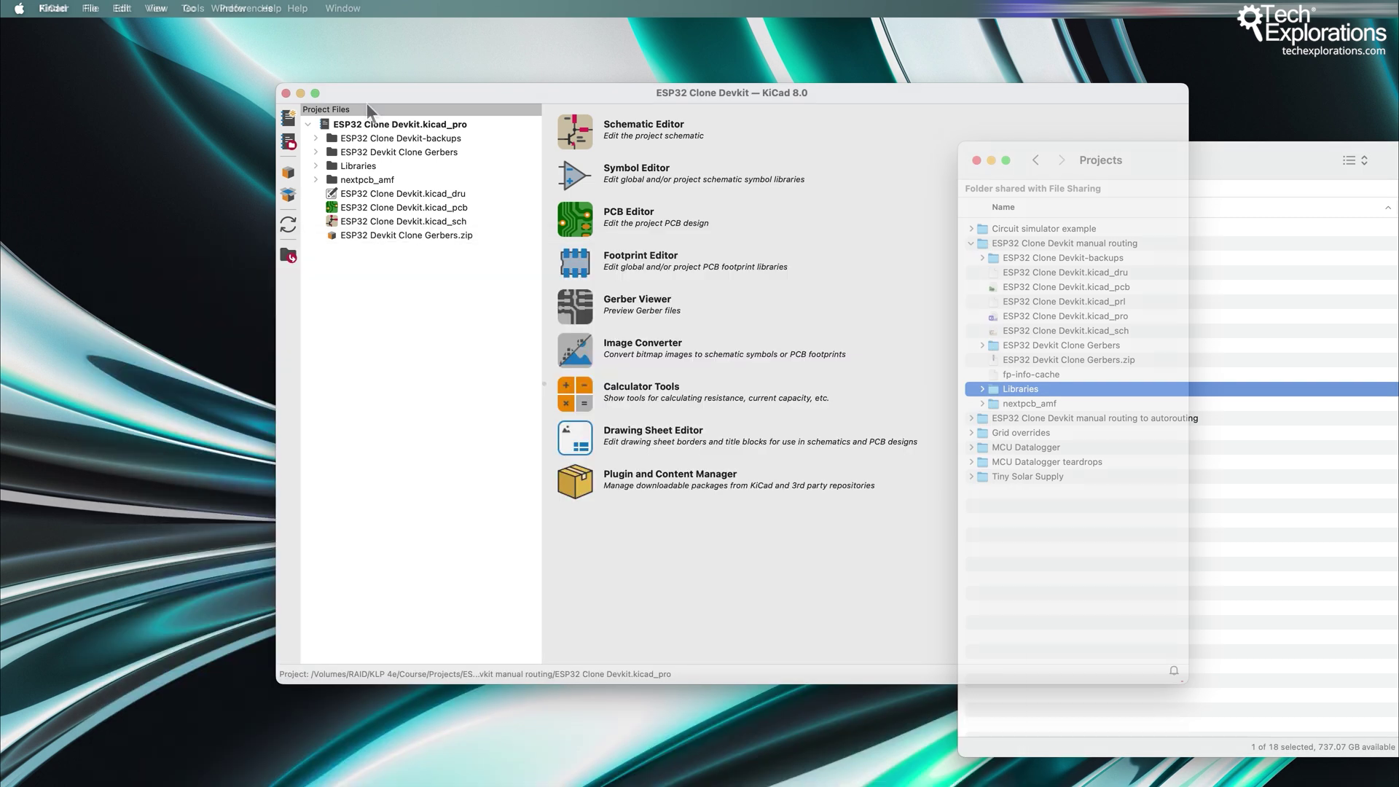
{"action": "left_click", "coordinate": [366, 104]}
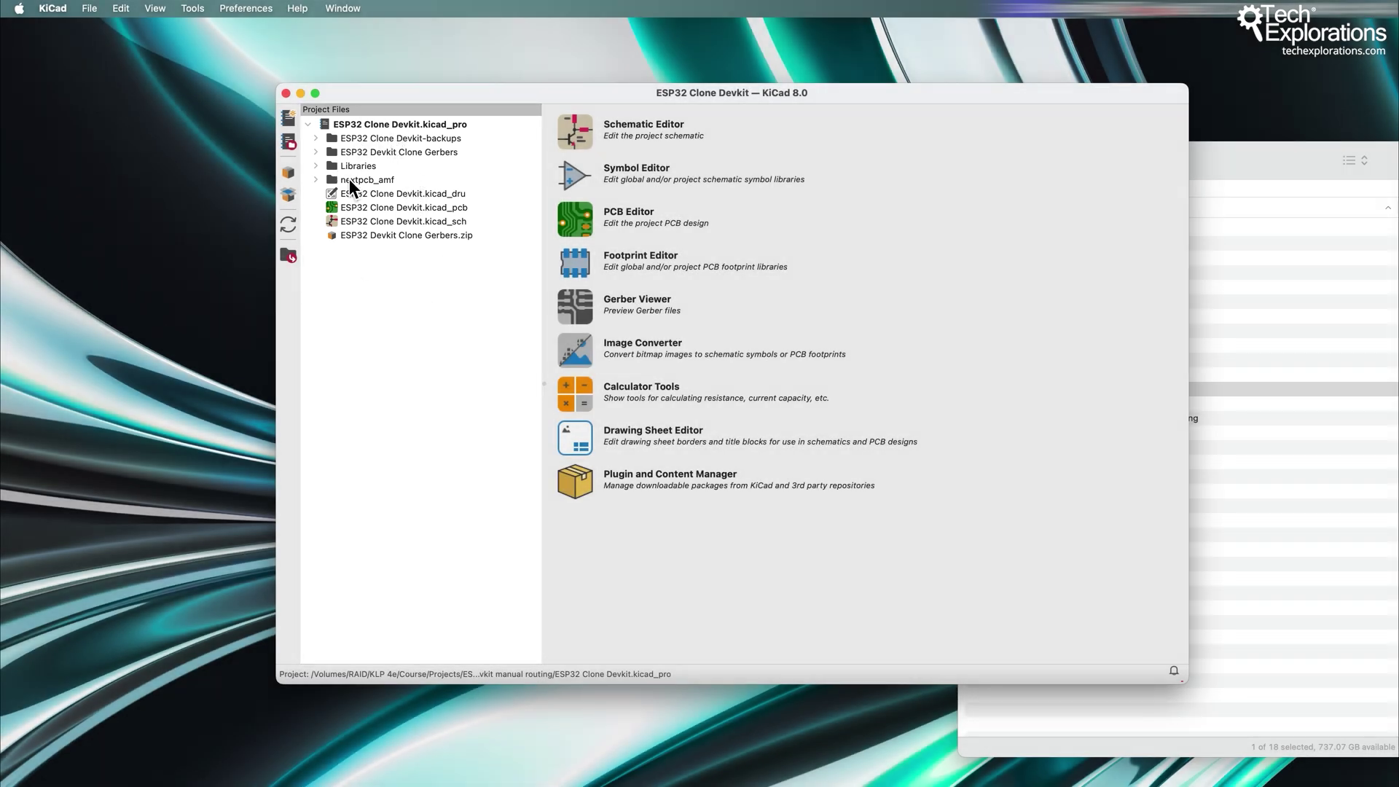
In Finder, open the ESP32 Clone Devkit manual routing folder and expand Libraries.
{"action": "left_click", "coordinate": [1221, 155]}
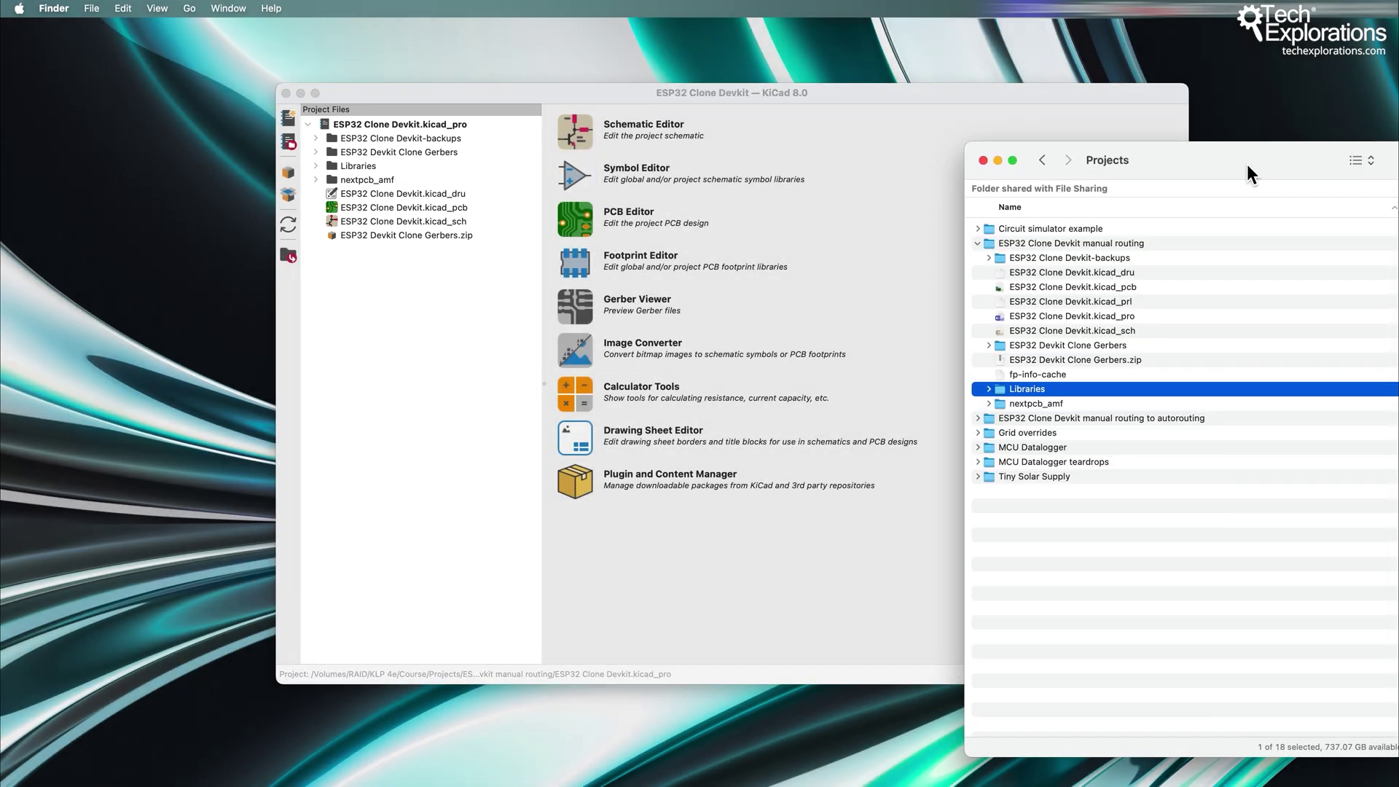
{"action": "double_click", "coordinate": [1024, 243]}
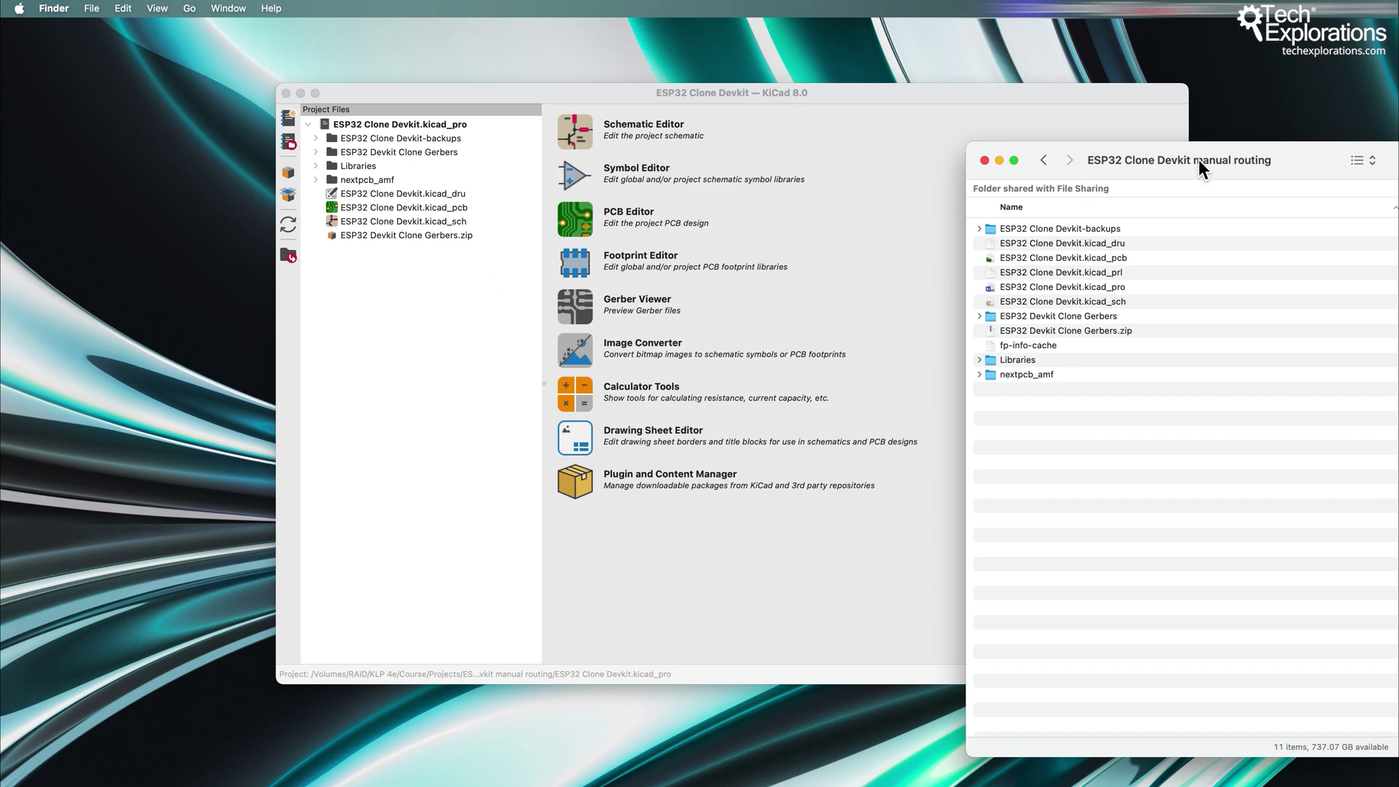
{"action": "left_click_drag", "start_coordinate": [1182, 159], "coordinate": [1186, 101]}
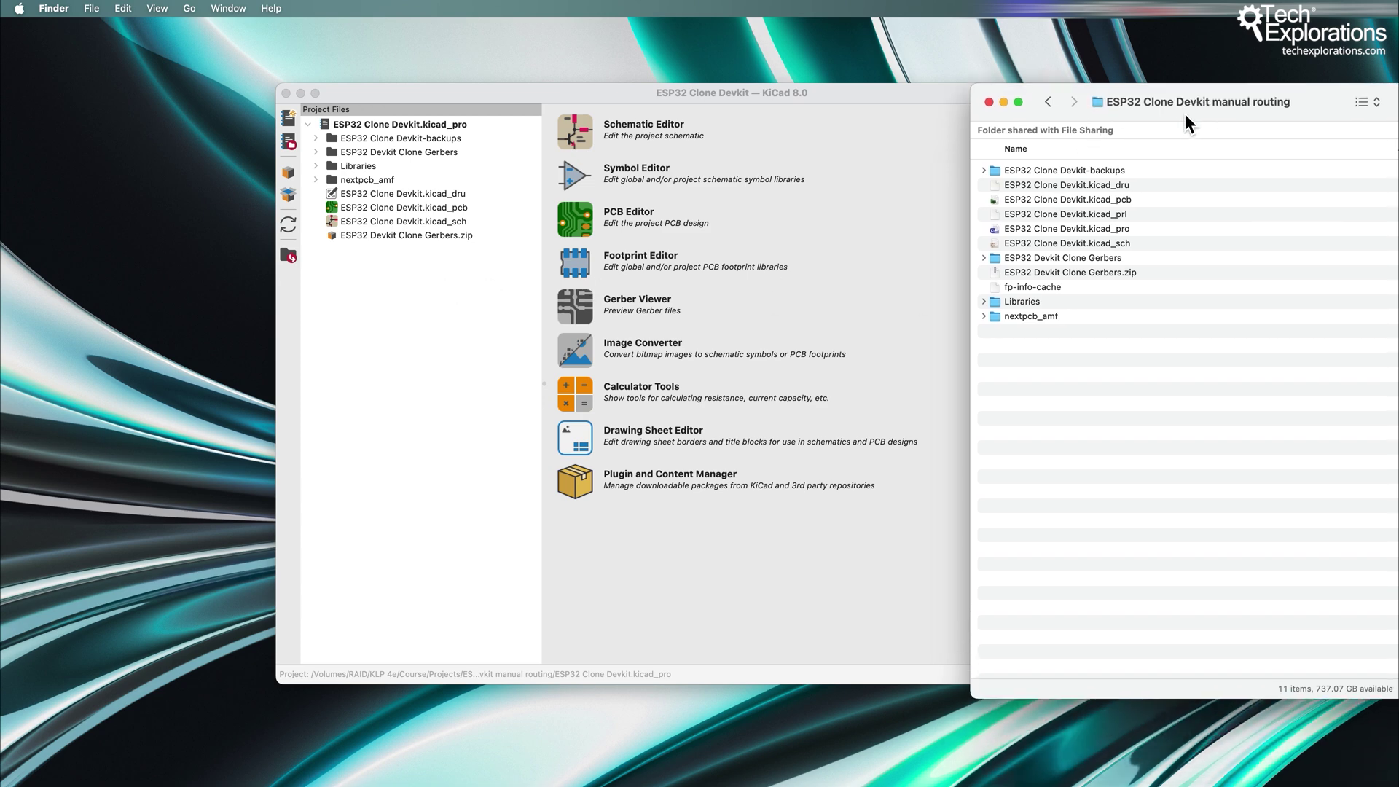
{"action": "left_click", "coordinate": [1007, 303]}
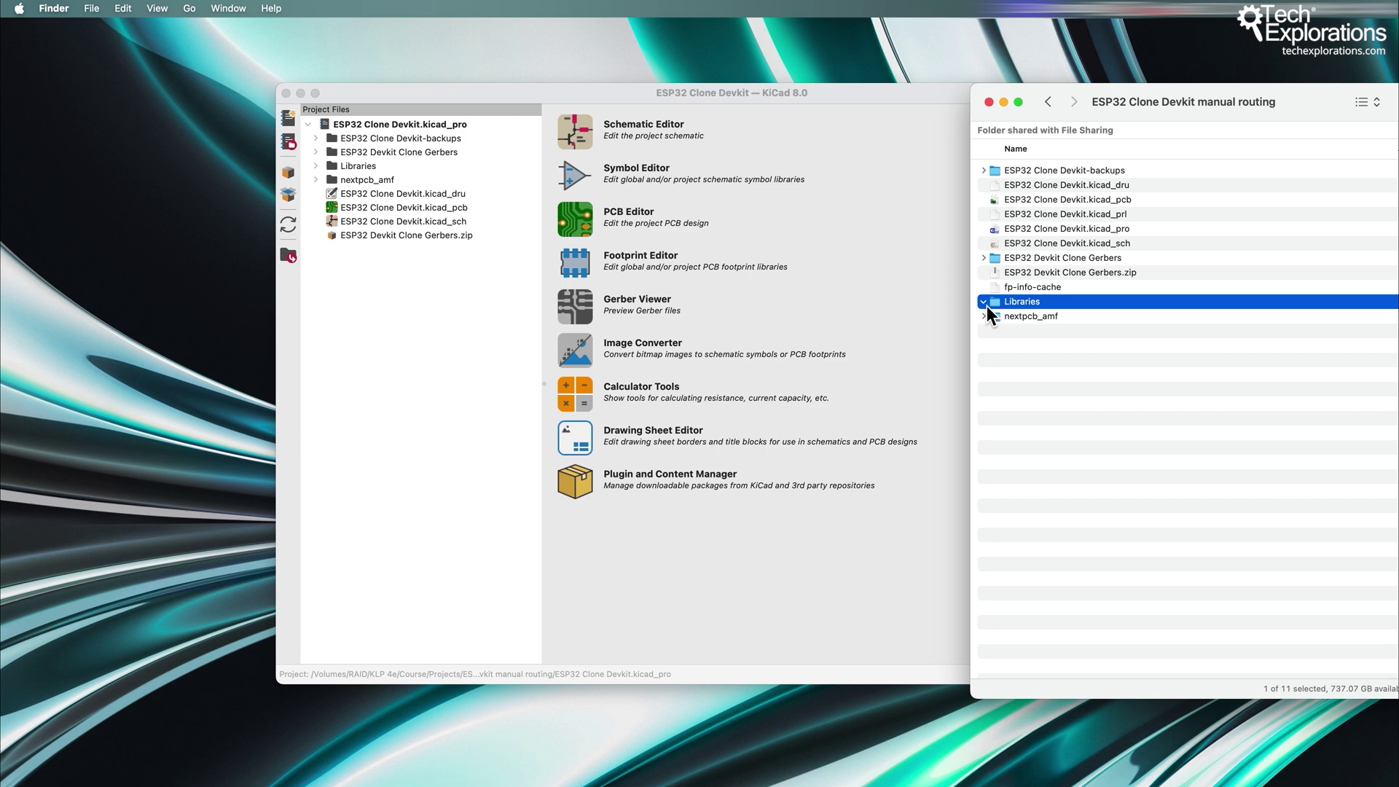
{"action": "left_click", "coordinate": [985, 303]}
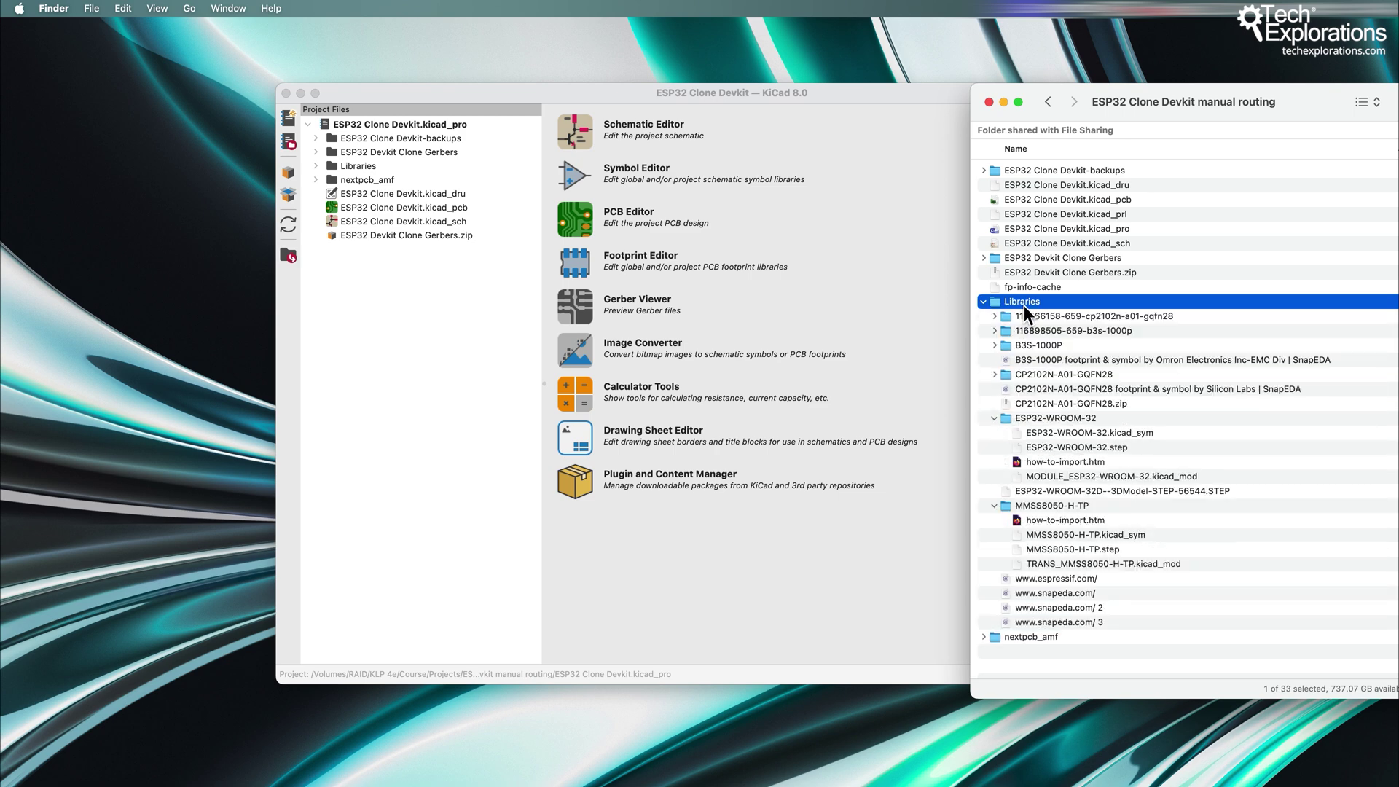
Browse the Libraries items: CP2102N and B3S-1000P folders, SnapEDA links, zip, ESP32-WROOM-32.
{"action": "left_click", "coordinate": [1026, 317]}
{"action": "left_click", "coordinate": [1027, 330]}
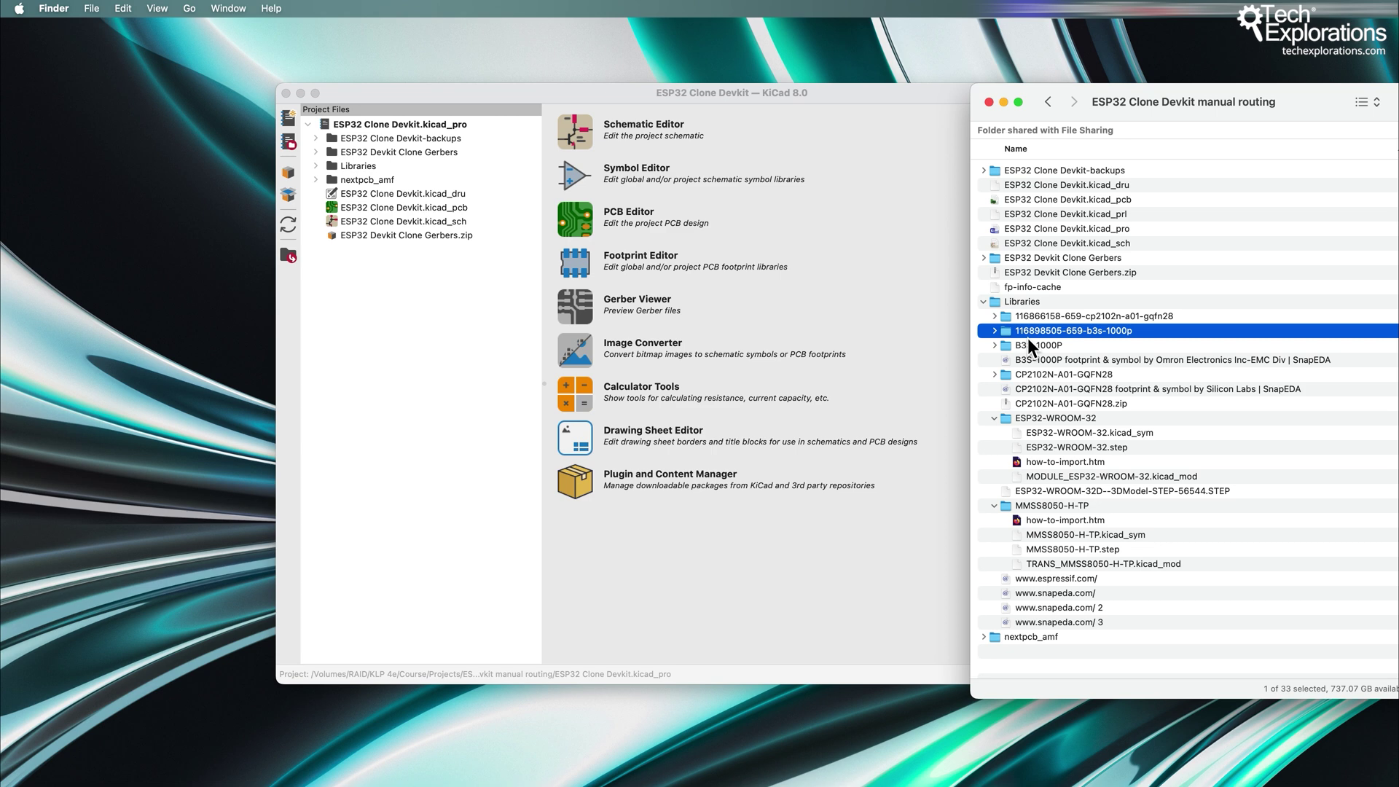
{"action": "left_click", "coordinate": [1029, 345]}
{"action": "left_click", "coordinate": [1030, 361]}
{"action": "left_click", "coordinate": [1033, 375]}
{"action": "left_click", "coordinate": [1034, 388]}
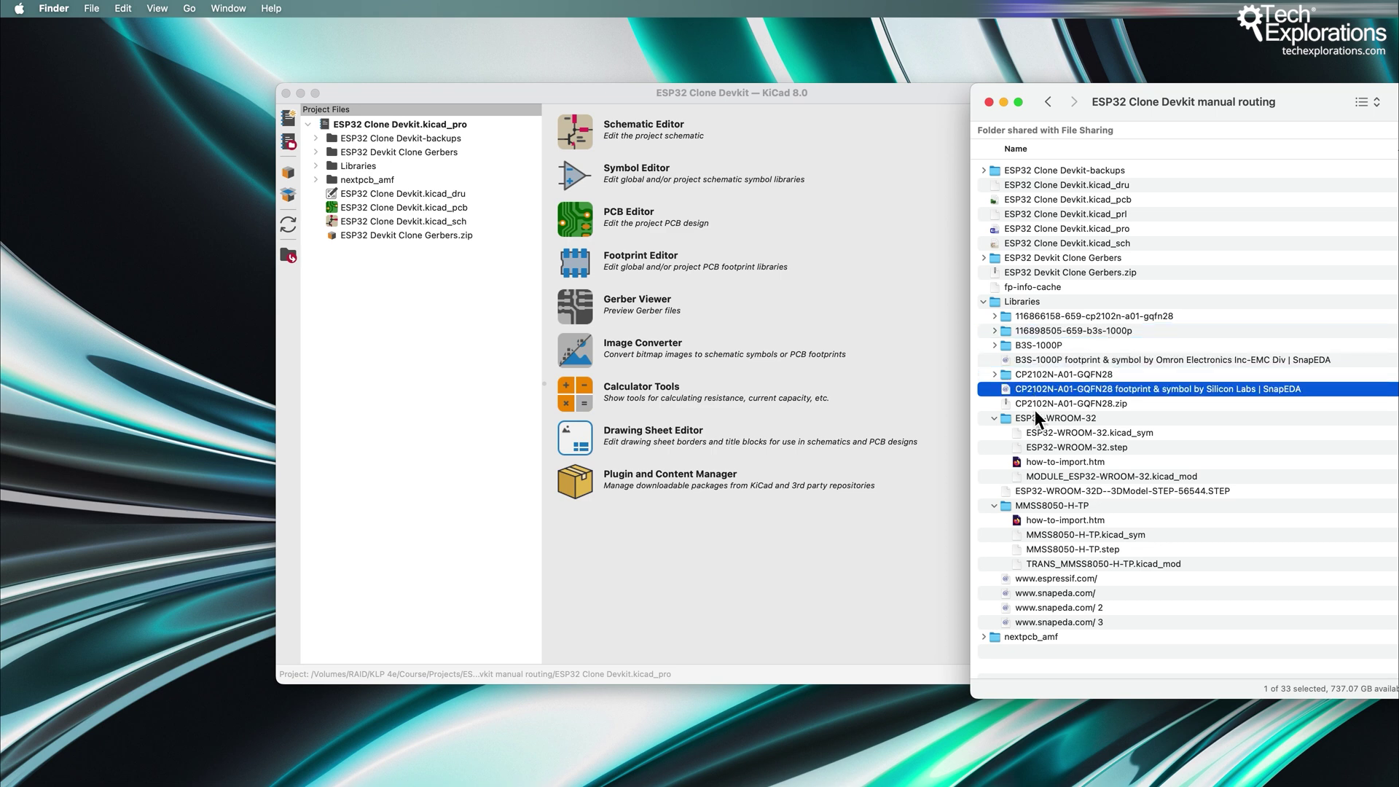
{"action": "left_click", "coordinate": [1034, 406]}
{"action": "left_click", "coordinate": [1033, 421]}
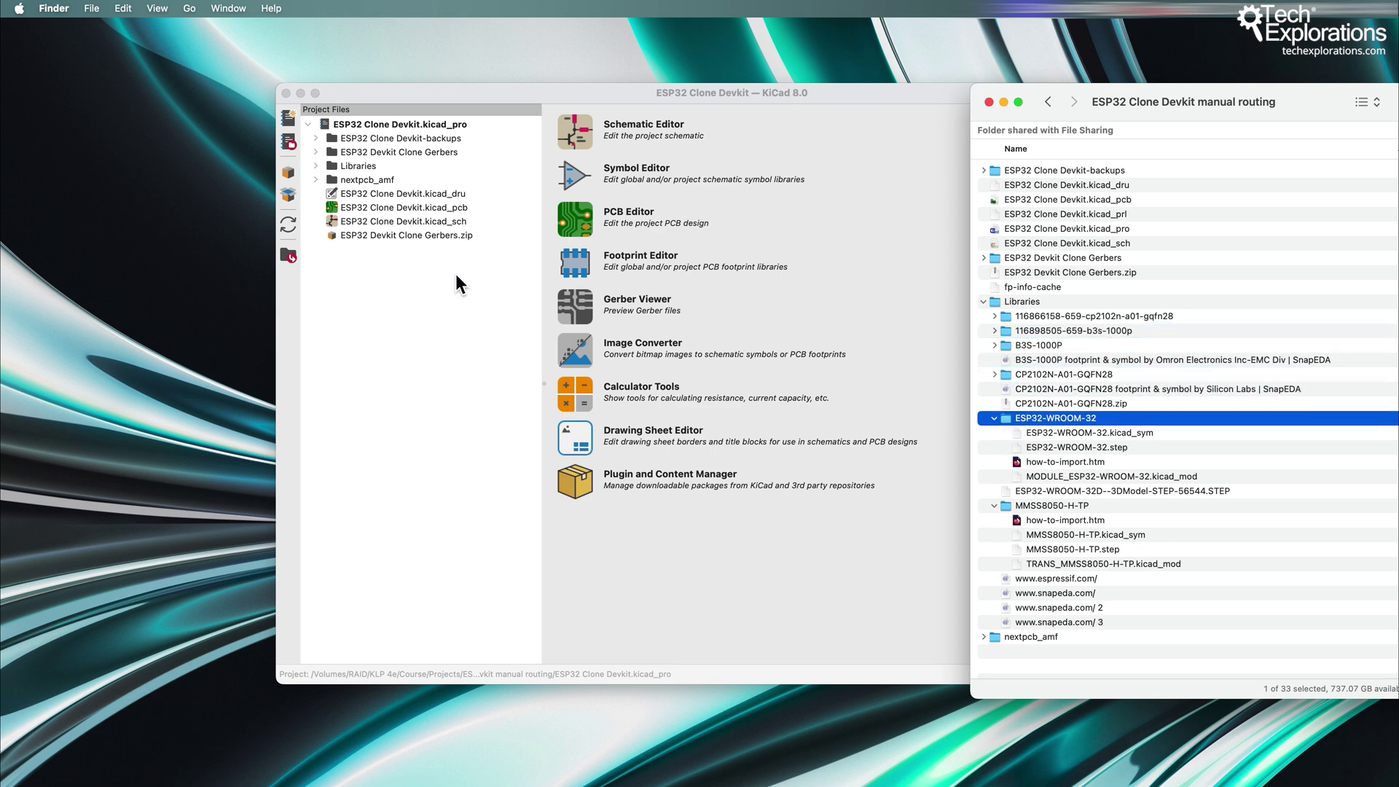
In KiCad's project tree, expand Libraries, its two numbered subfolders and B3S-1000P.
{"action": "left_click", "coordinate": [319, 172]}
{"action": "left_click", "coordinate": [315, 166]}
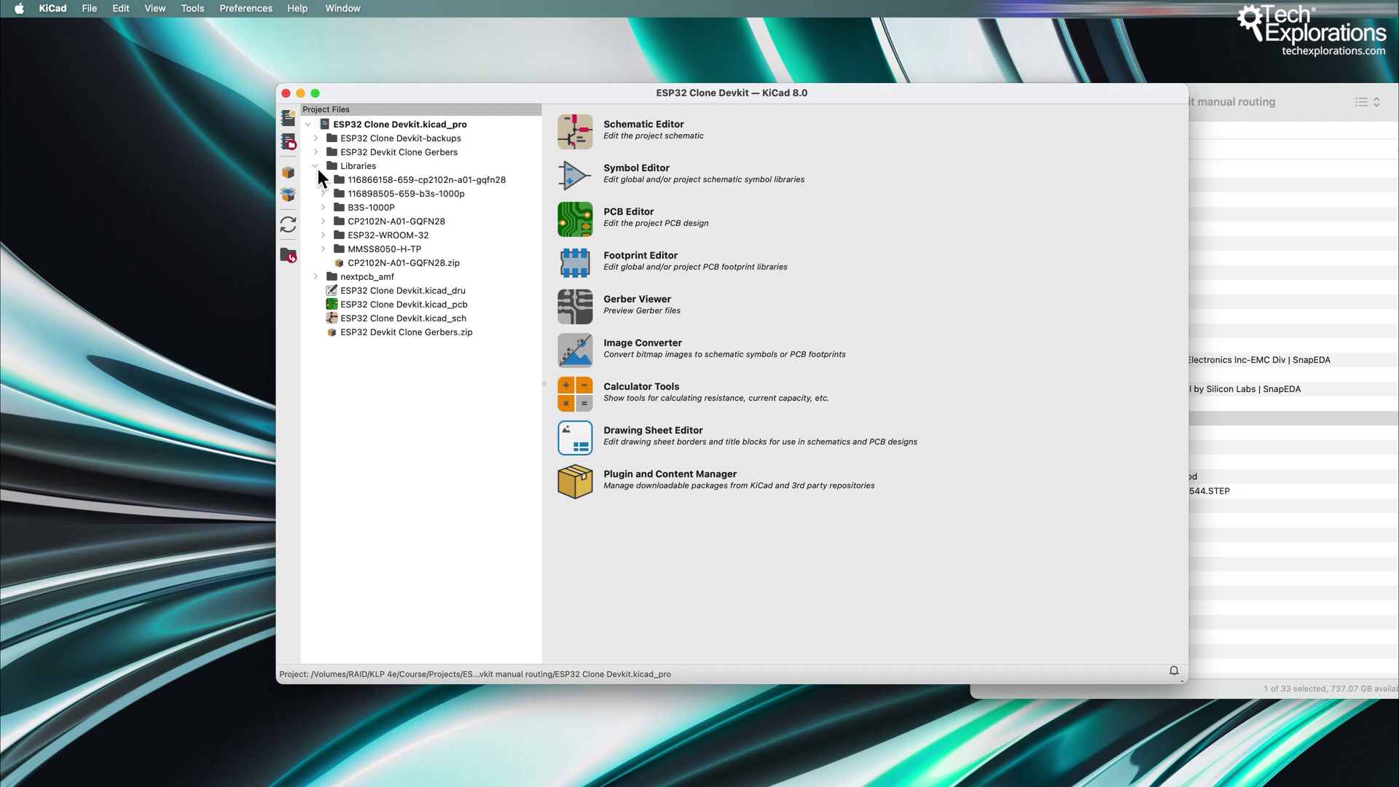
{"action": "left_click", "coordinate": [324, 180]}
{"action": "left_click", "coordinate": [323, 207]}
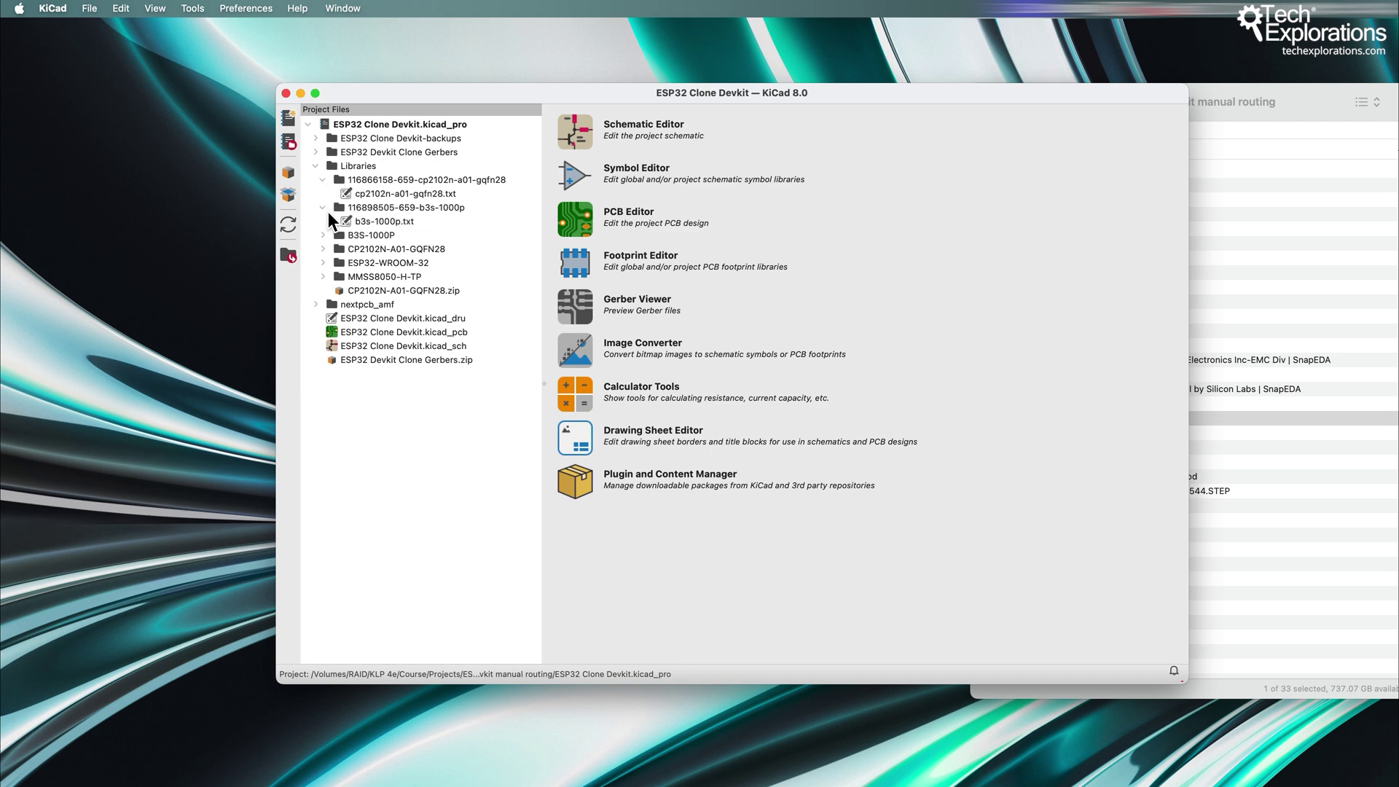
{"action": "left_click", "coordinate": [324, 236]}
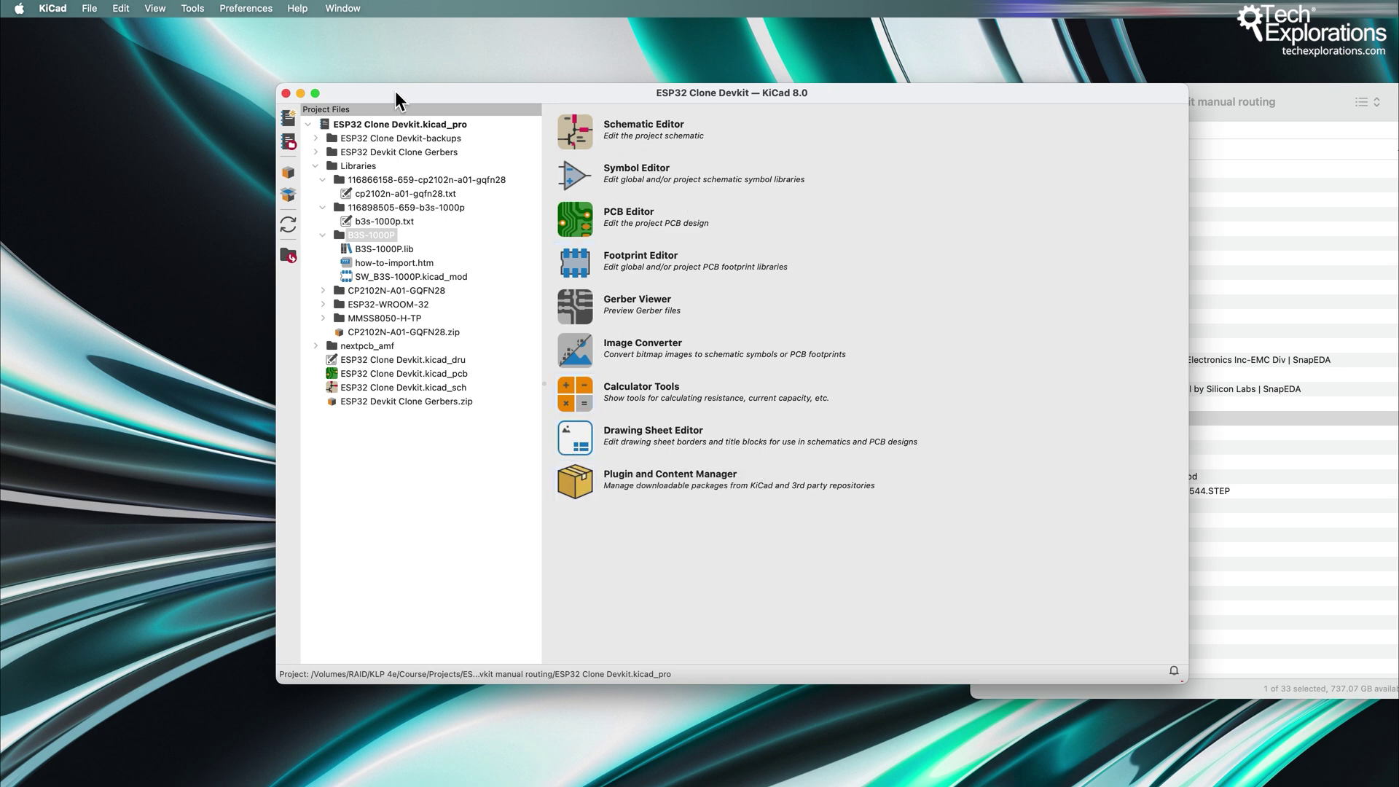
{"action": "left_click", "coordinate": [192, 8]}
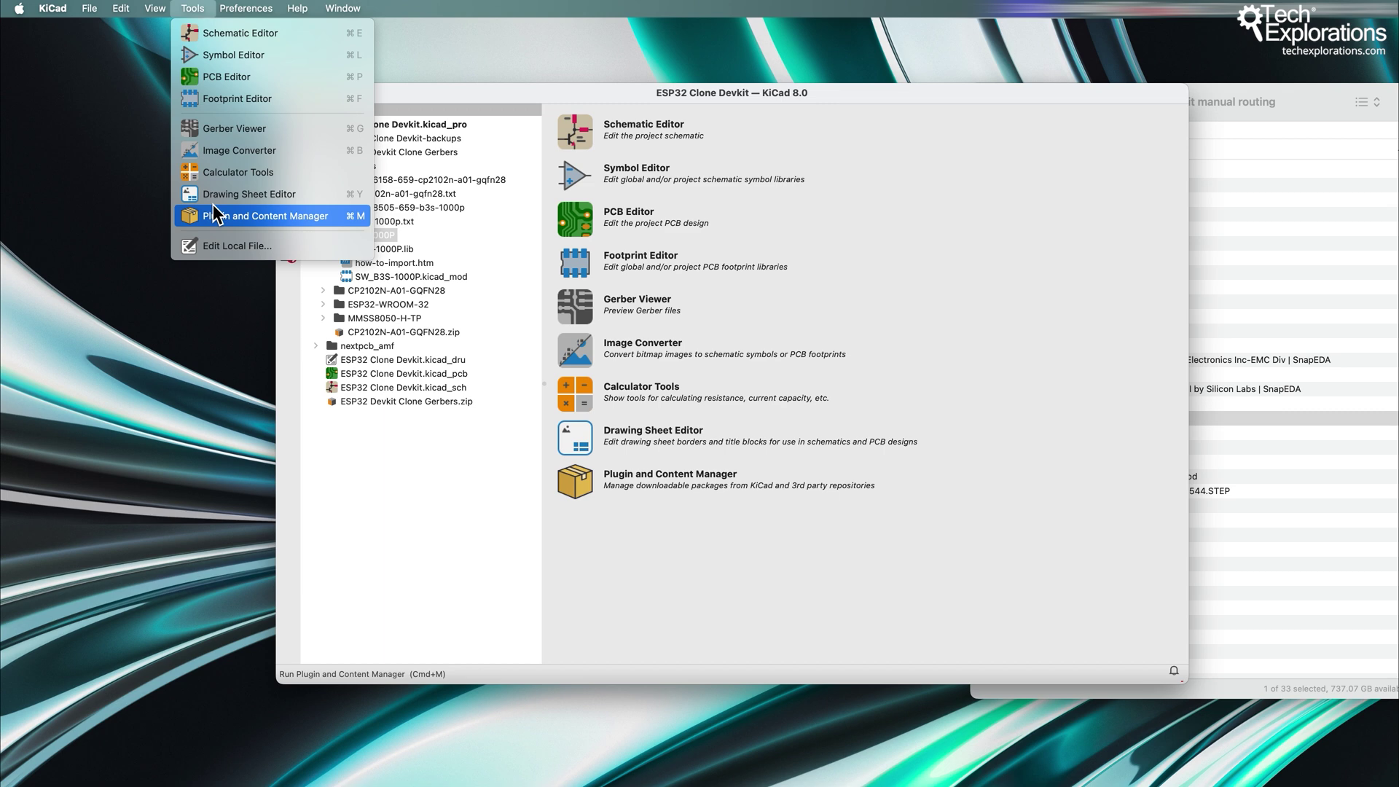
{"action": "left_click", "coordinate": [196, 6]}
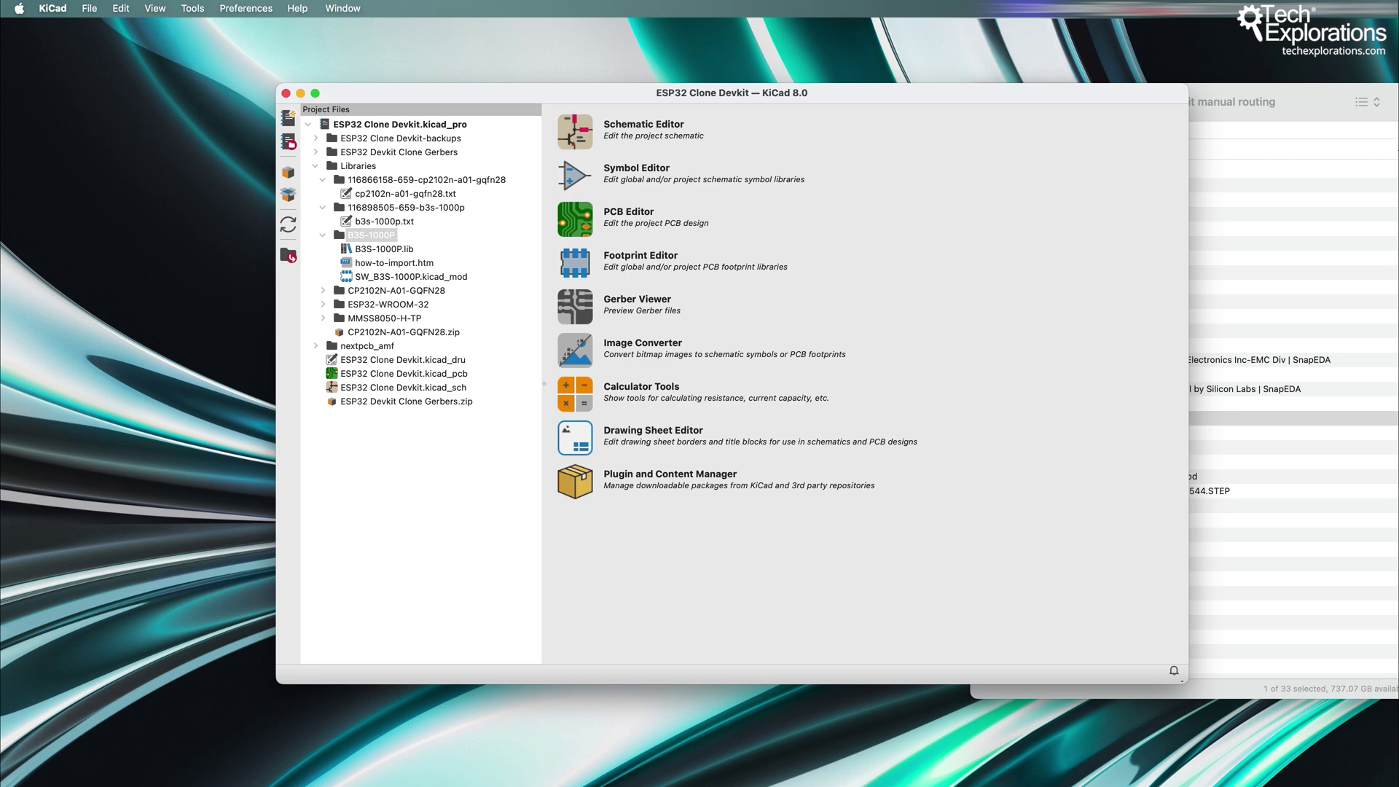
Open About KiCad and view its Version, Authors, Artists, Translators, Packagers and License tabs.
{"action": "left_click", "coordinate": [63, 13]}
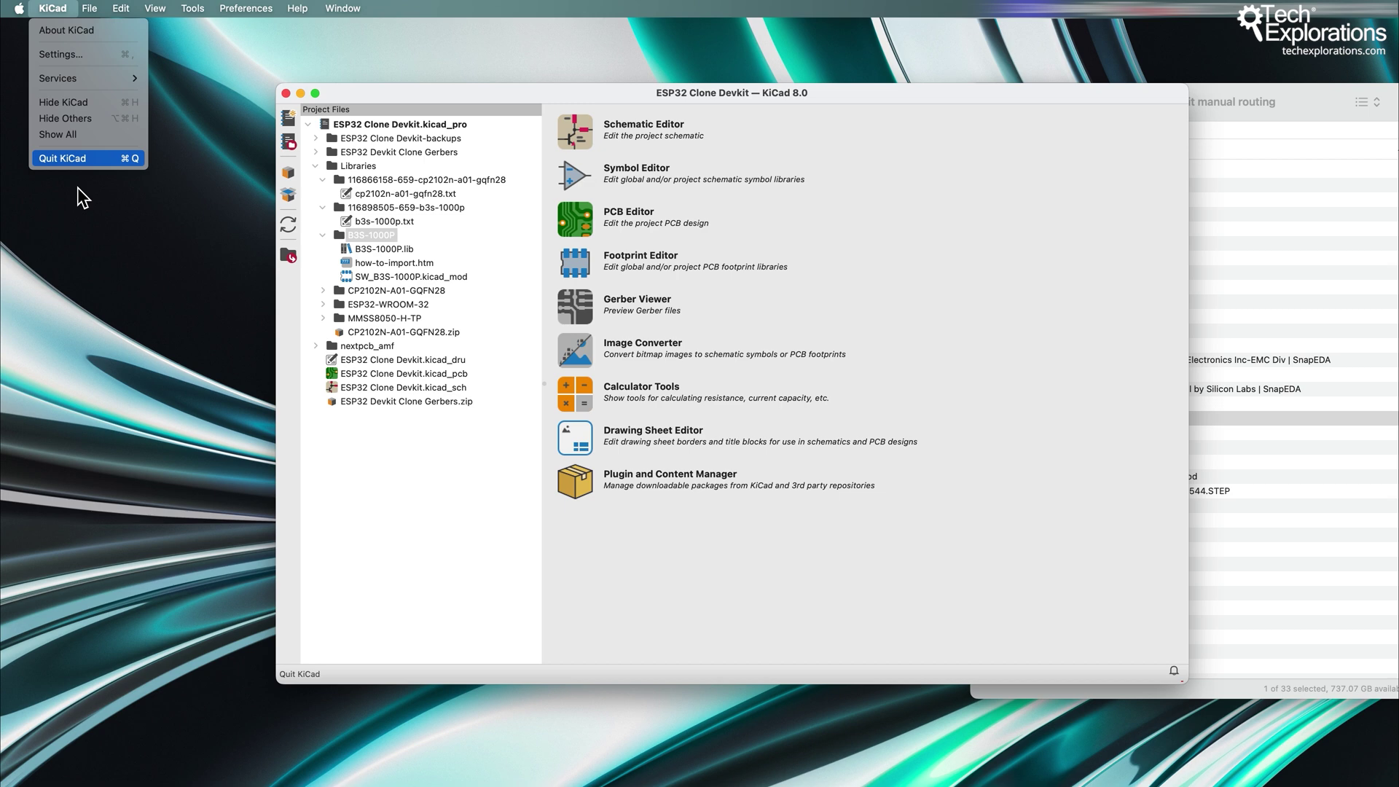
{"action": "left_click", "coordinate": [77, 30]}
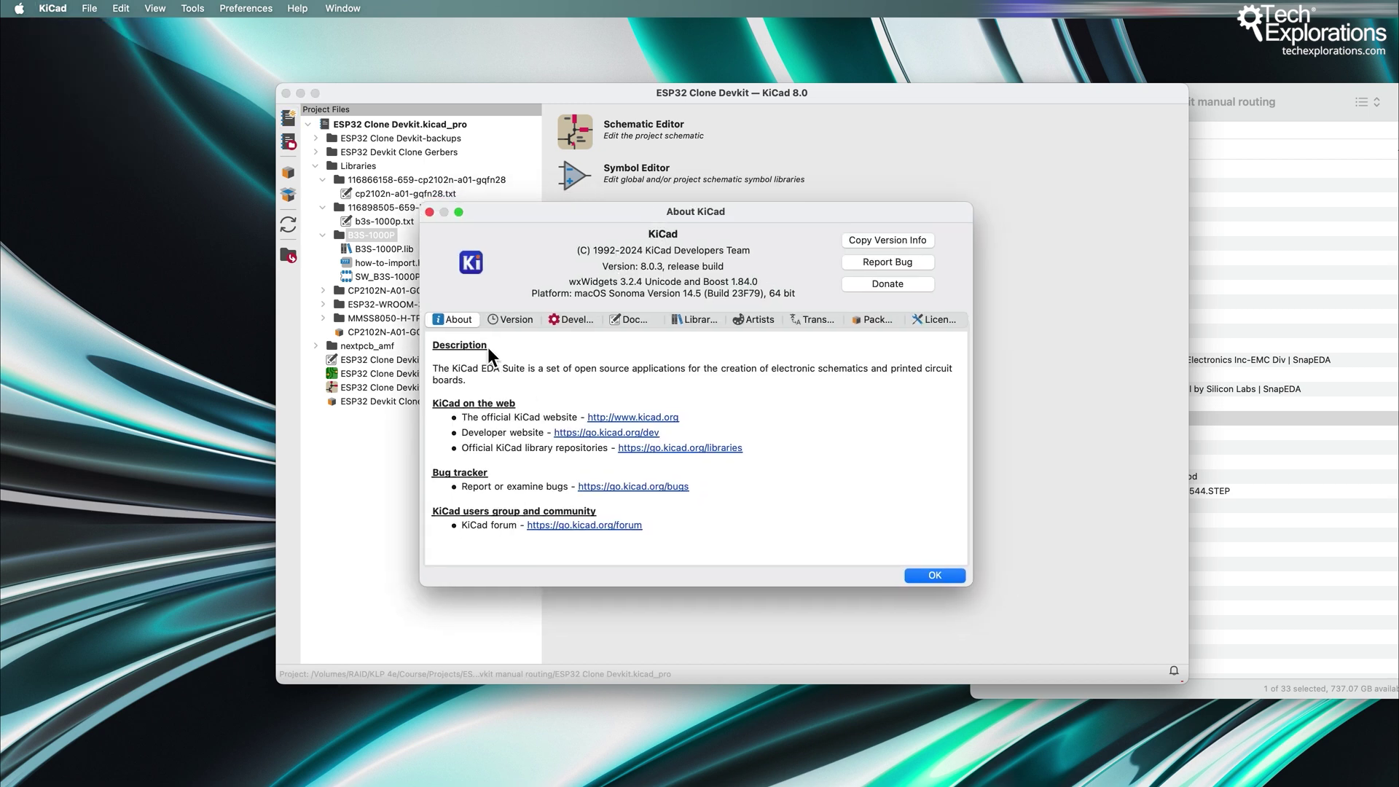
{"action": "left_click", "coordinate": [511, 319]}
{"action": "left_click", "coordinate": [630, 320]}
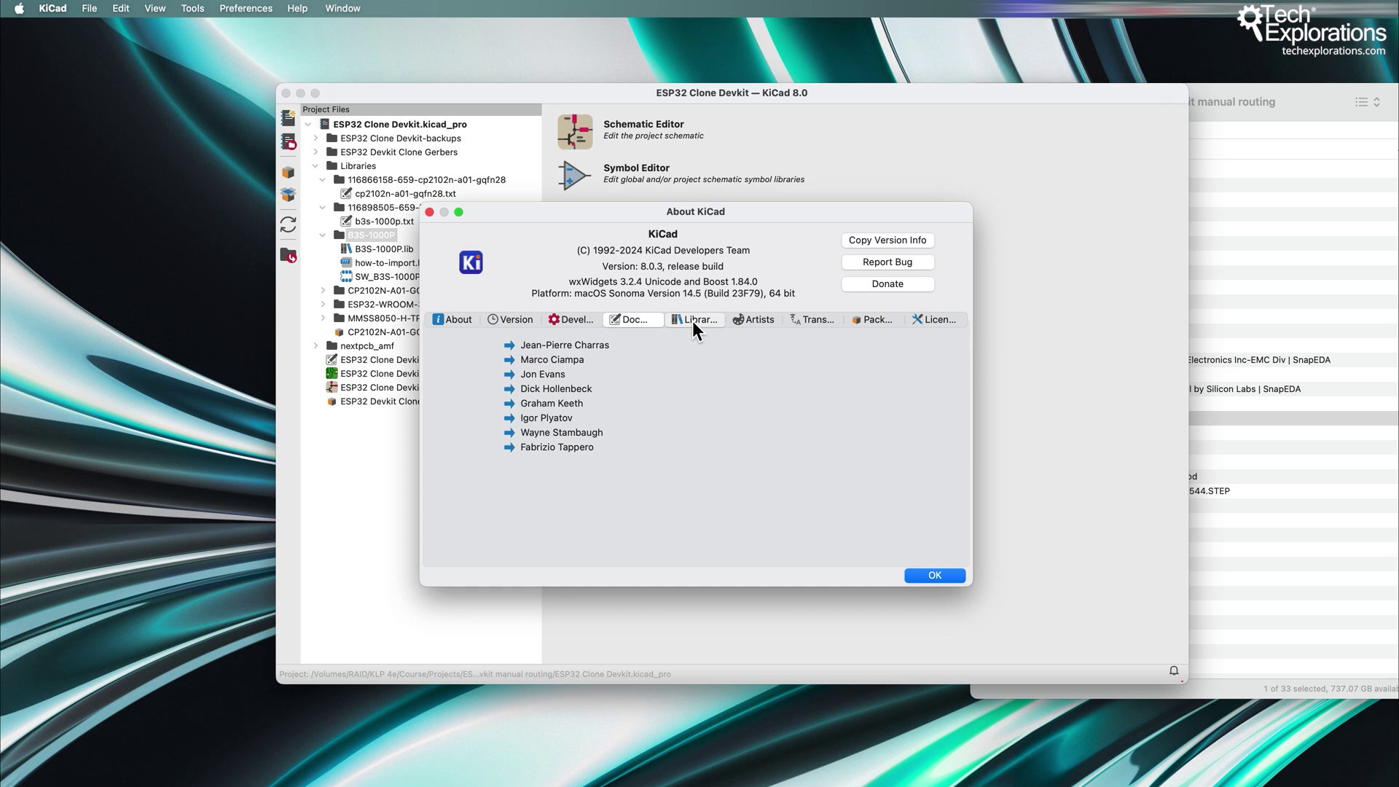
{"action": "left_click", "coordinate": [692, 321]}
{"action": "left_click", "coordinate": [756, 319]}
{"action": "left_click", "coordinate": [812, 320]}
{"action": "left_click", "coordinate": [873, 319]}
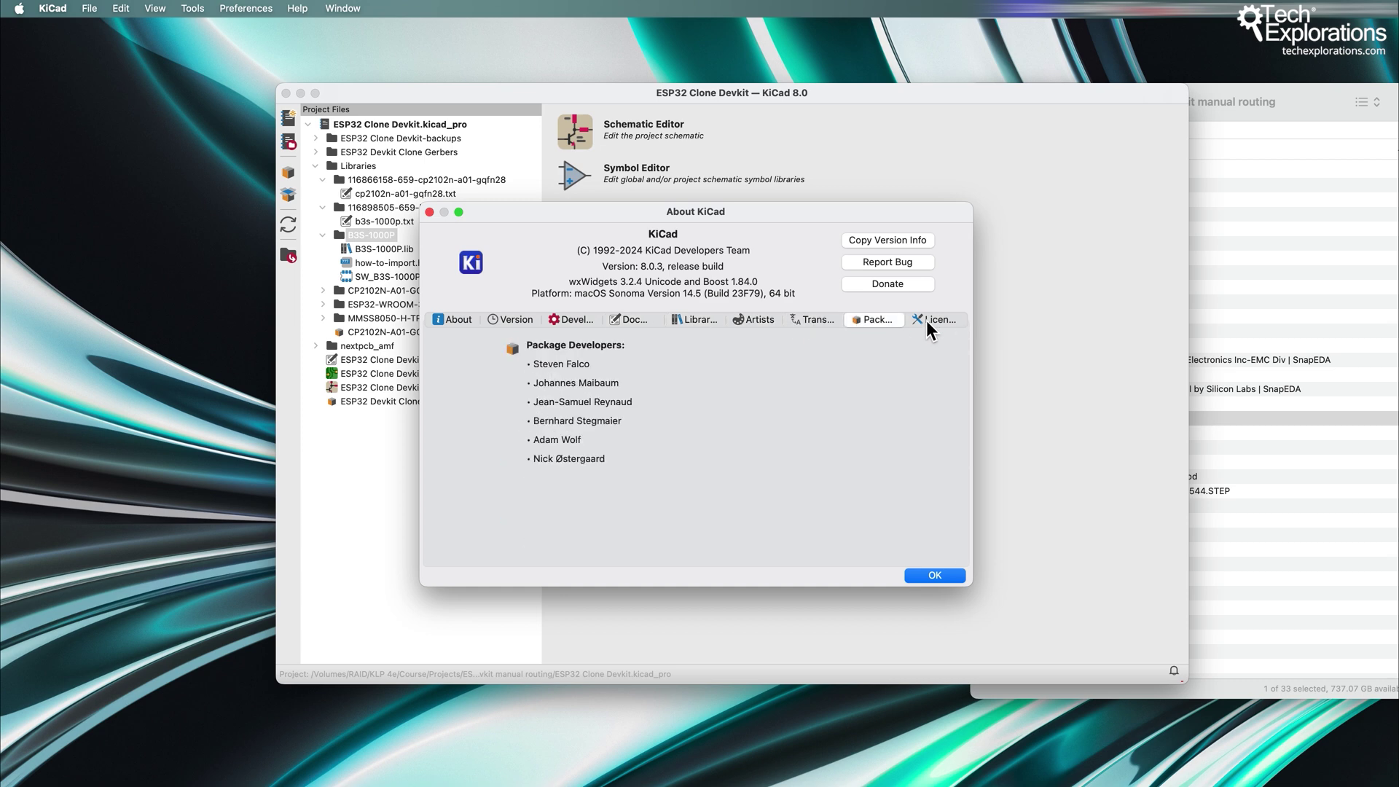
{"action": "left_click", "coordinate": [934, 320]}
Return to the Description tab, copy the version info, and centre the note holding it.
{"action": "left_click", "coordinate": [454, 324]}
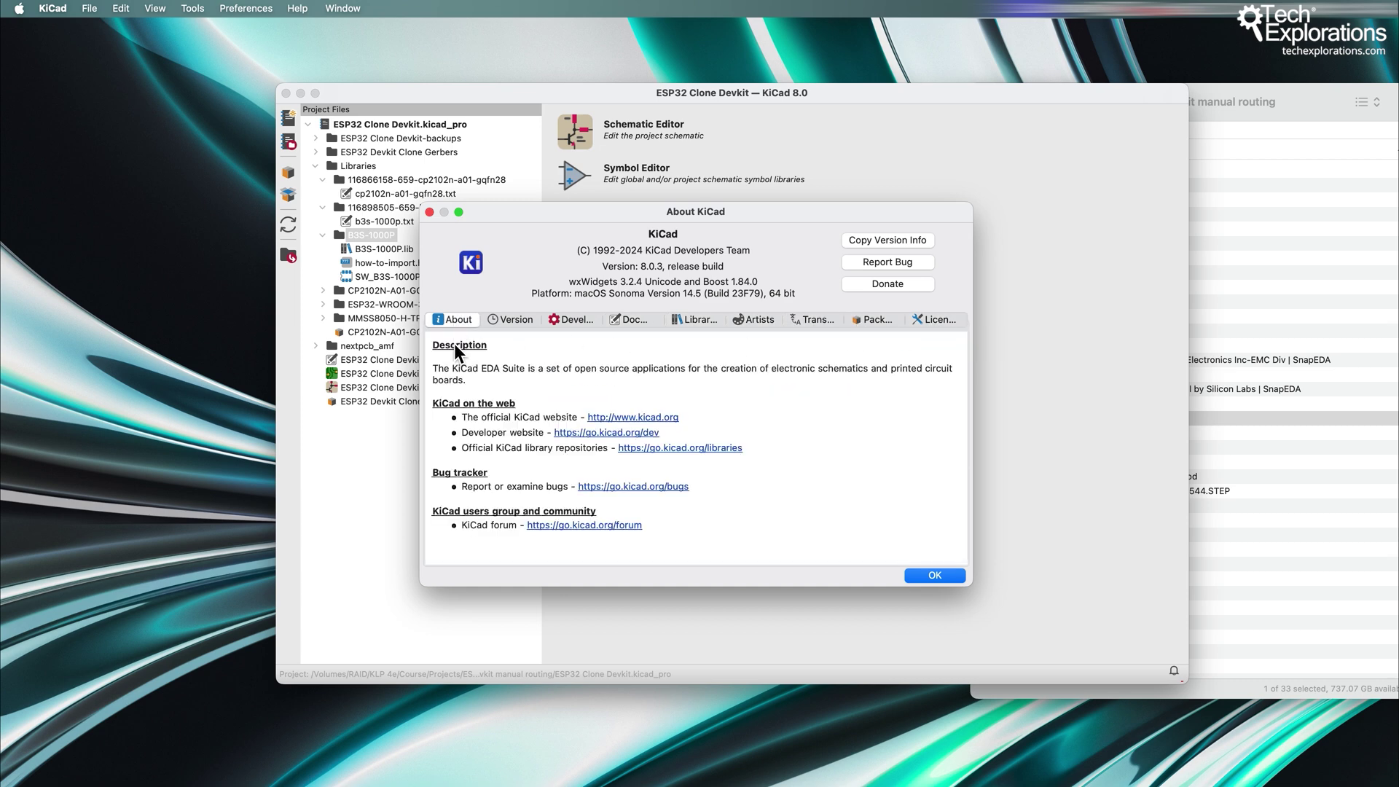
{"action": "left_click", "coordinate": [885, 238]}
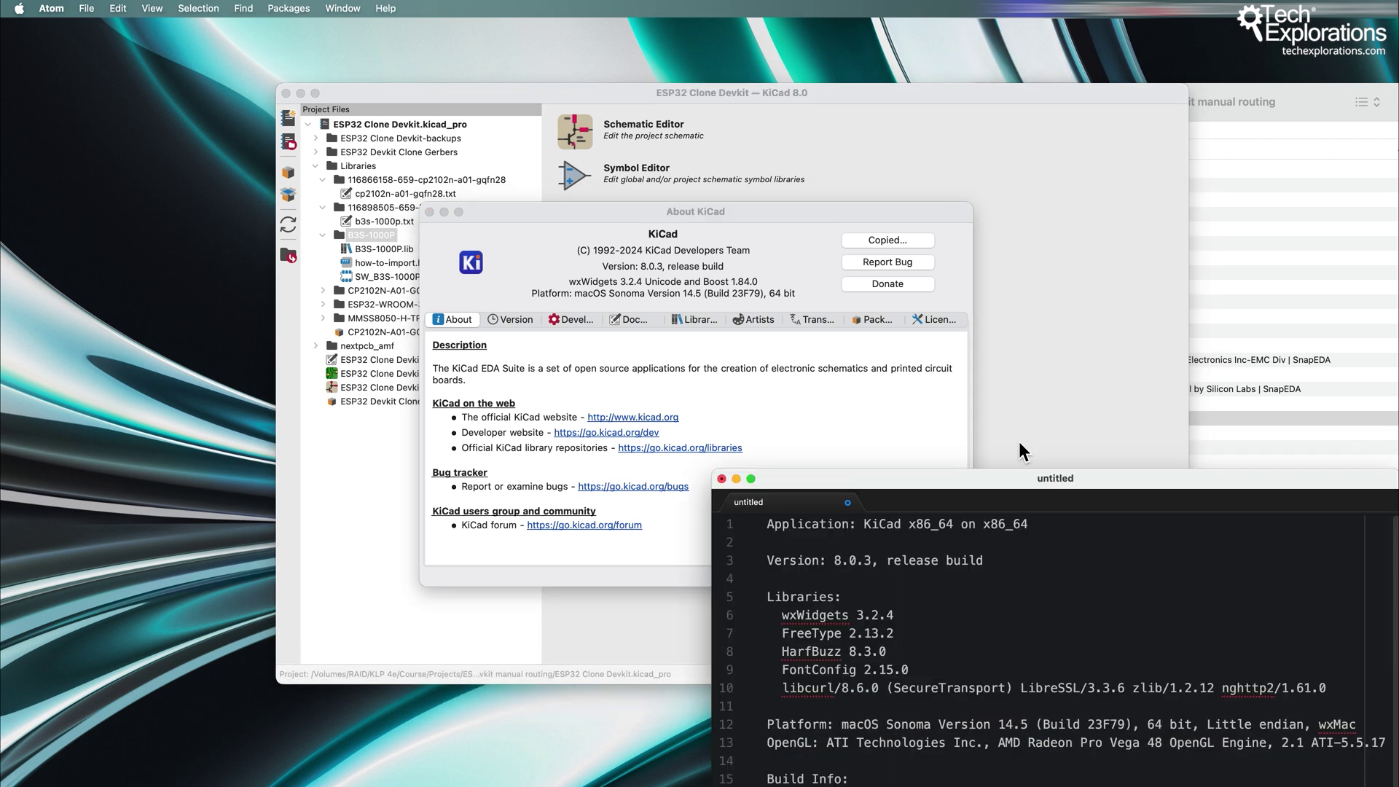
{"action": "left_click_drag", "start_coordinate": [1024, 419], "coordinate": [859, 142]}
Enlarge the Atom note, select the version details from line 2 down, and slide the note aside.
{"action": "left_click_drag", "start_coordinate": [1208, 585], "coordinate": [1293, 717]}
{"action": "left_click", "coordinate": [635, 187]}
{"action": "key", "text": "super+a"}
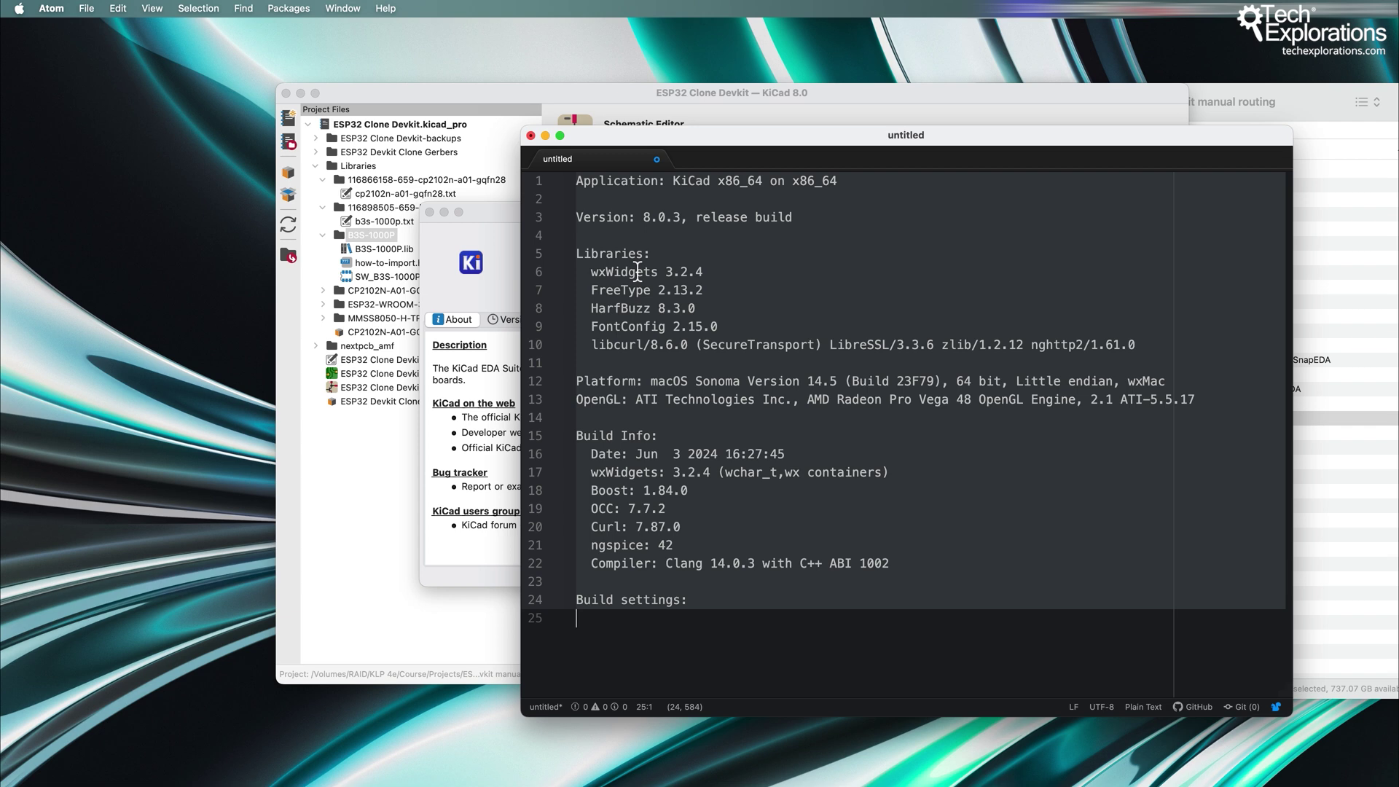
{"action": "key", "text": "Right"}
{"action": "left_click", "coordinate": [707, 260]}
{"action": "left_click_drag", "start_coordinate": [672, 191], "coordinate": [875, 619]}
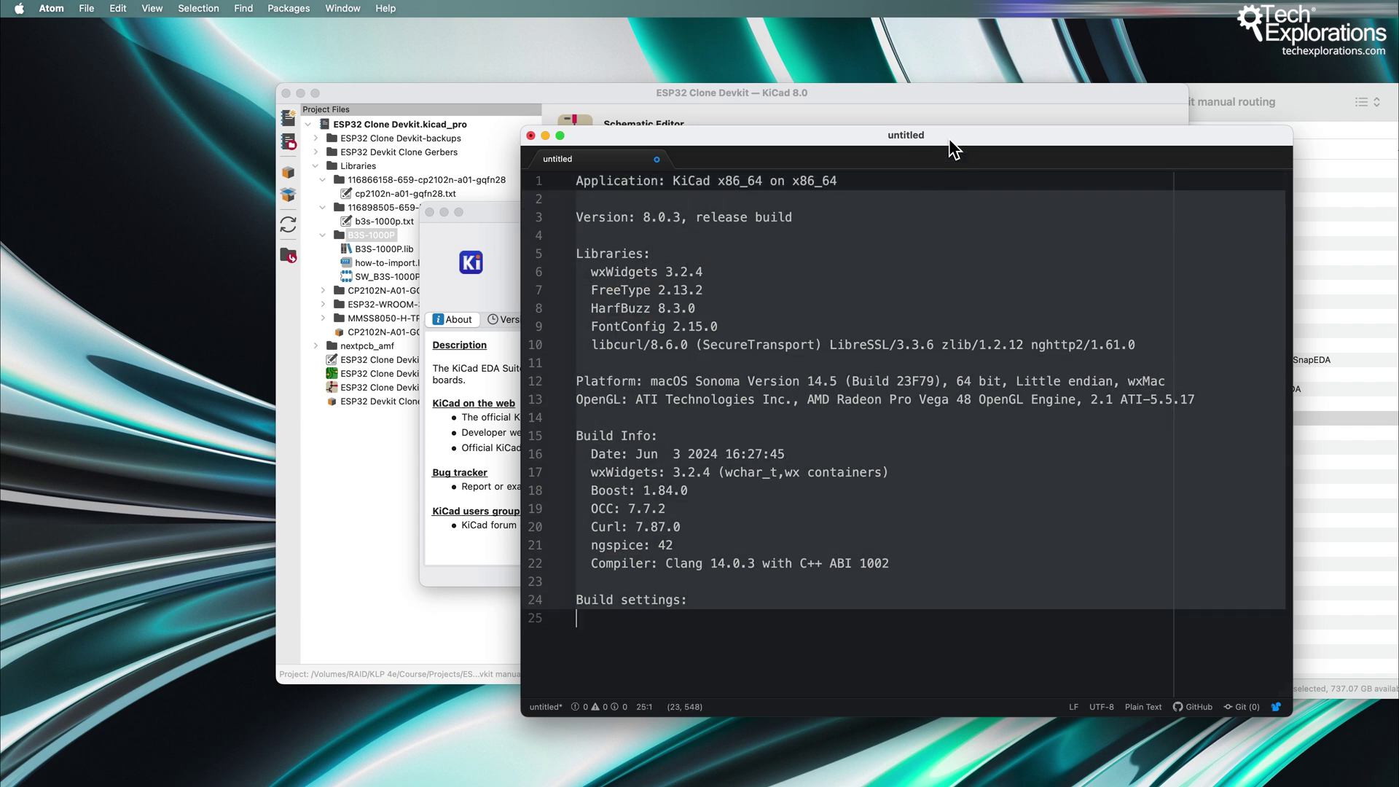
{"action": "left_click_drag", "start_coordinate": [949, 138], "coordinate": [1325, 168]}
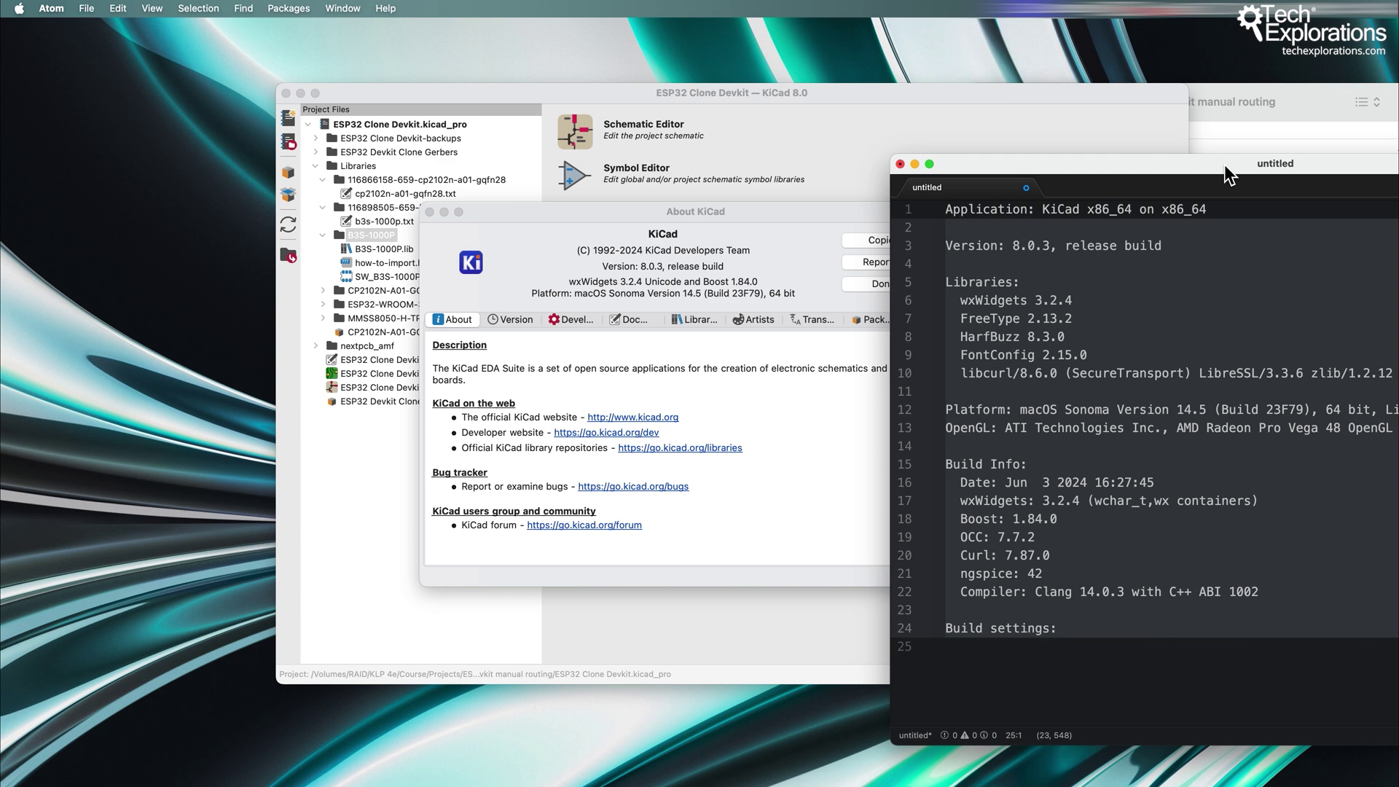
{"action": "left_click_drag", "start_coordinate": [688, 209], "coordinate": [640, 222]}
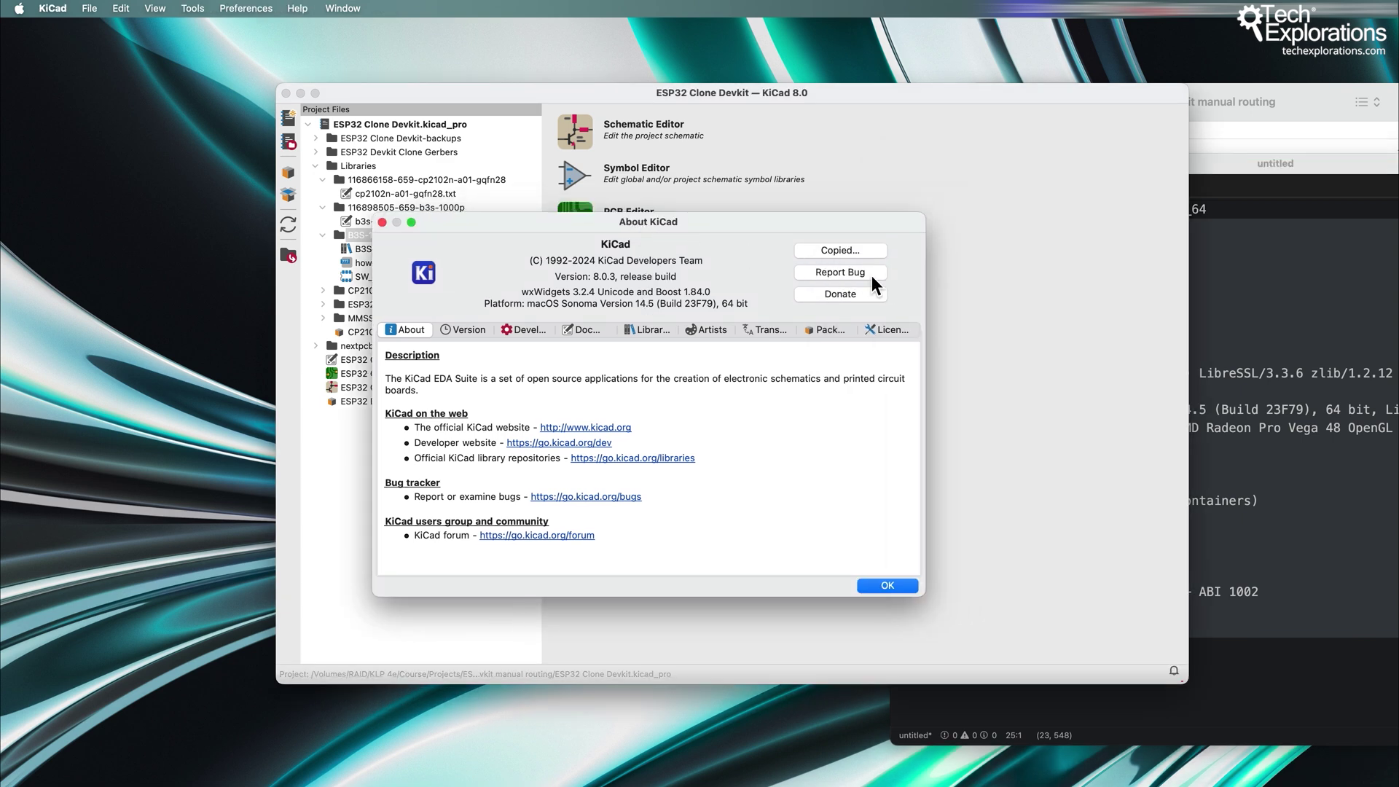
Open the KiCad contribute page, raise the browser, and switch between the Report an Issue and GitLab Issues tabs.
{"action": "left_click", "coordinate": [844, 295]}
{"action": "left_click_drag", "start_coordinate": [1195, 479], "coordinate": [994, 30]}
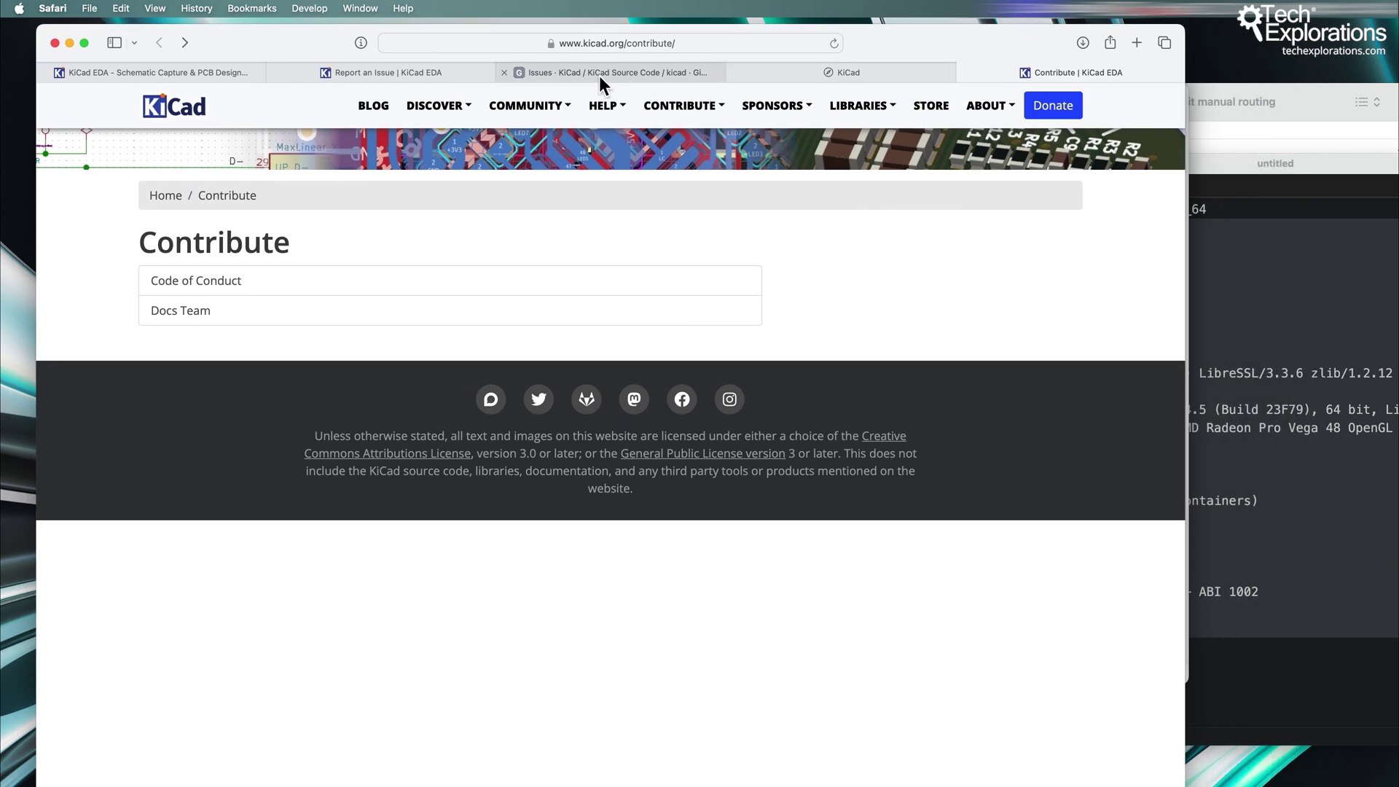
{"action": "left_click", "coordinate": [528, 73]}
{"action": "left_click", "coordinate": [350, 72]}
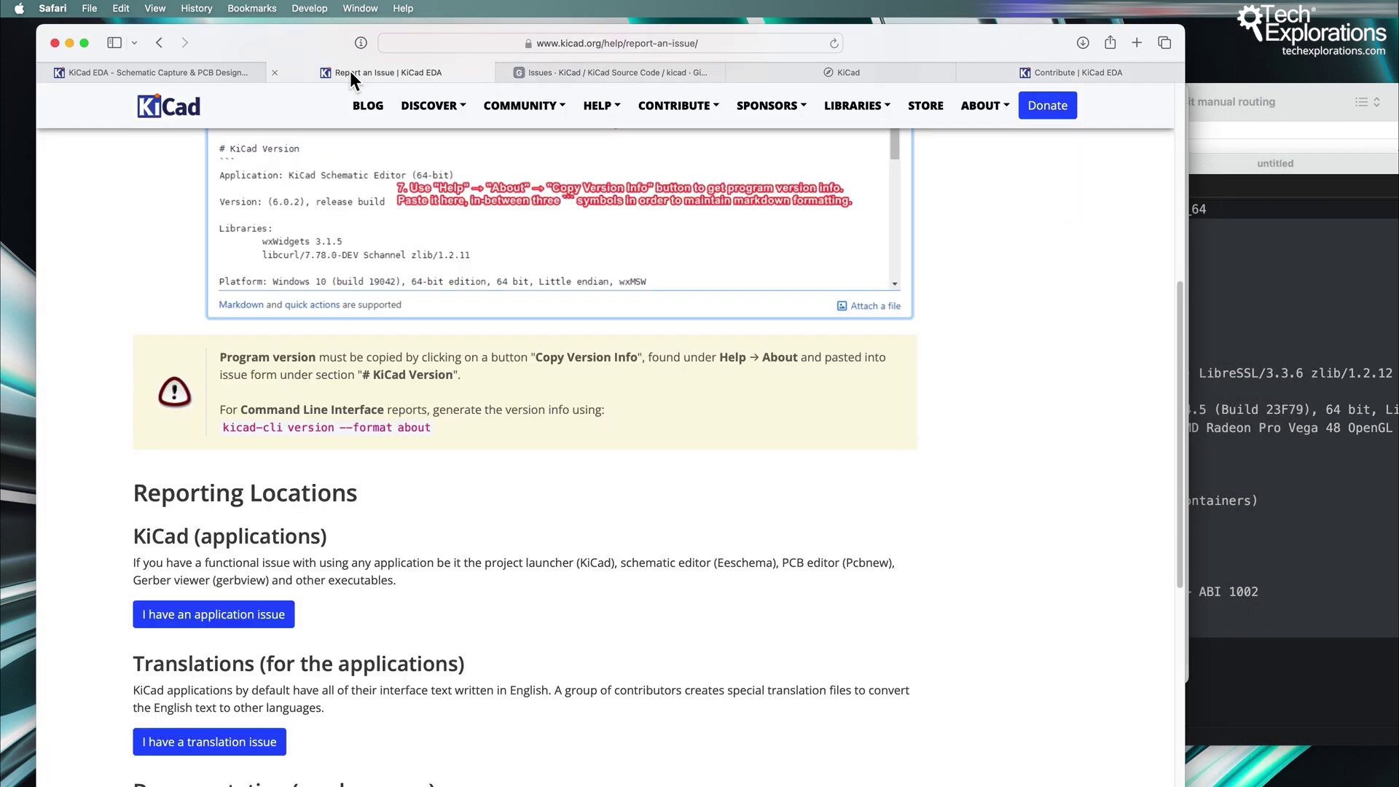
{"action": "left_click", "coordinate": [539, 74]}
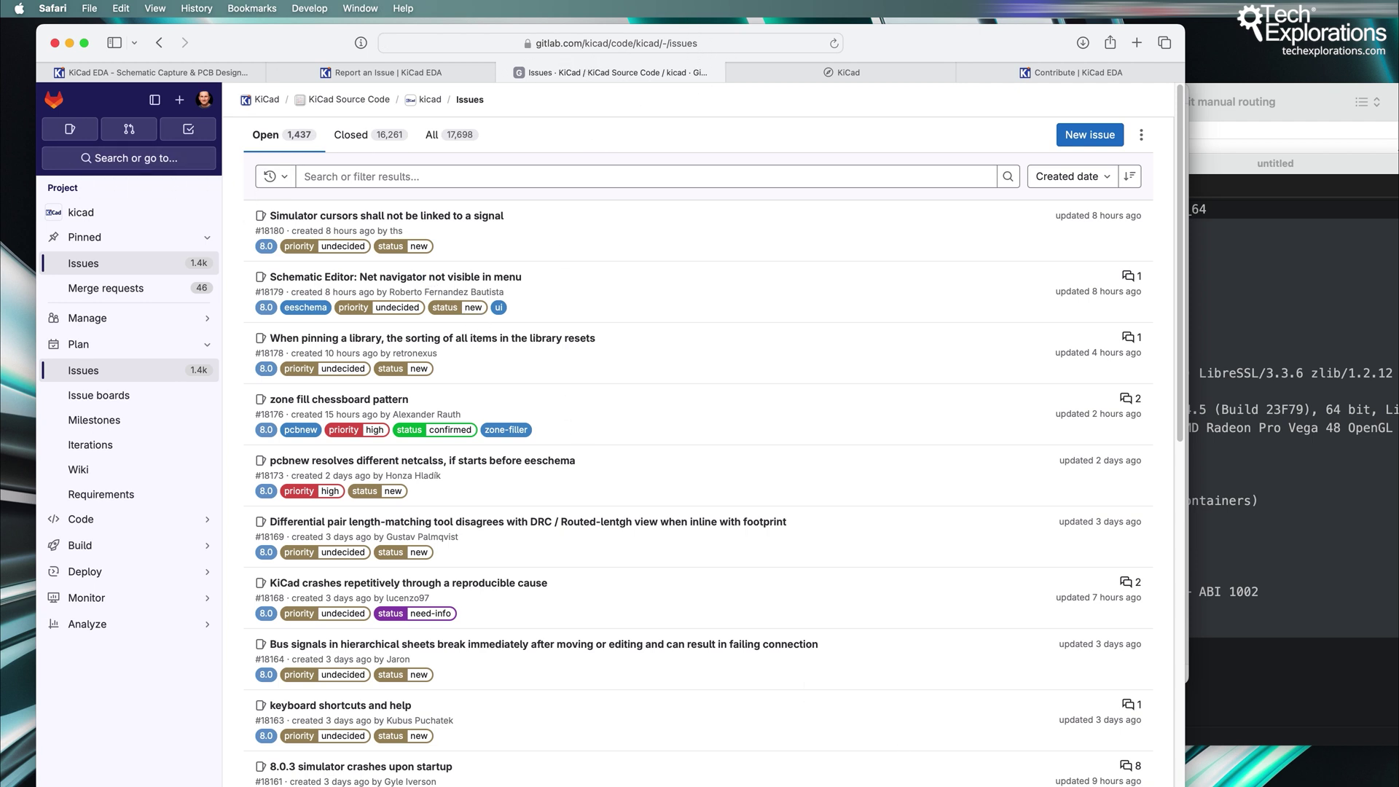
Start a new KiCad issue in GitLab and select its prefilled description template.
{"action": "left_click", "coordinate": [1087, 134]}
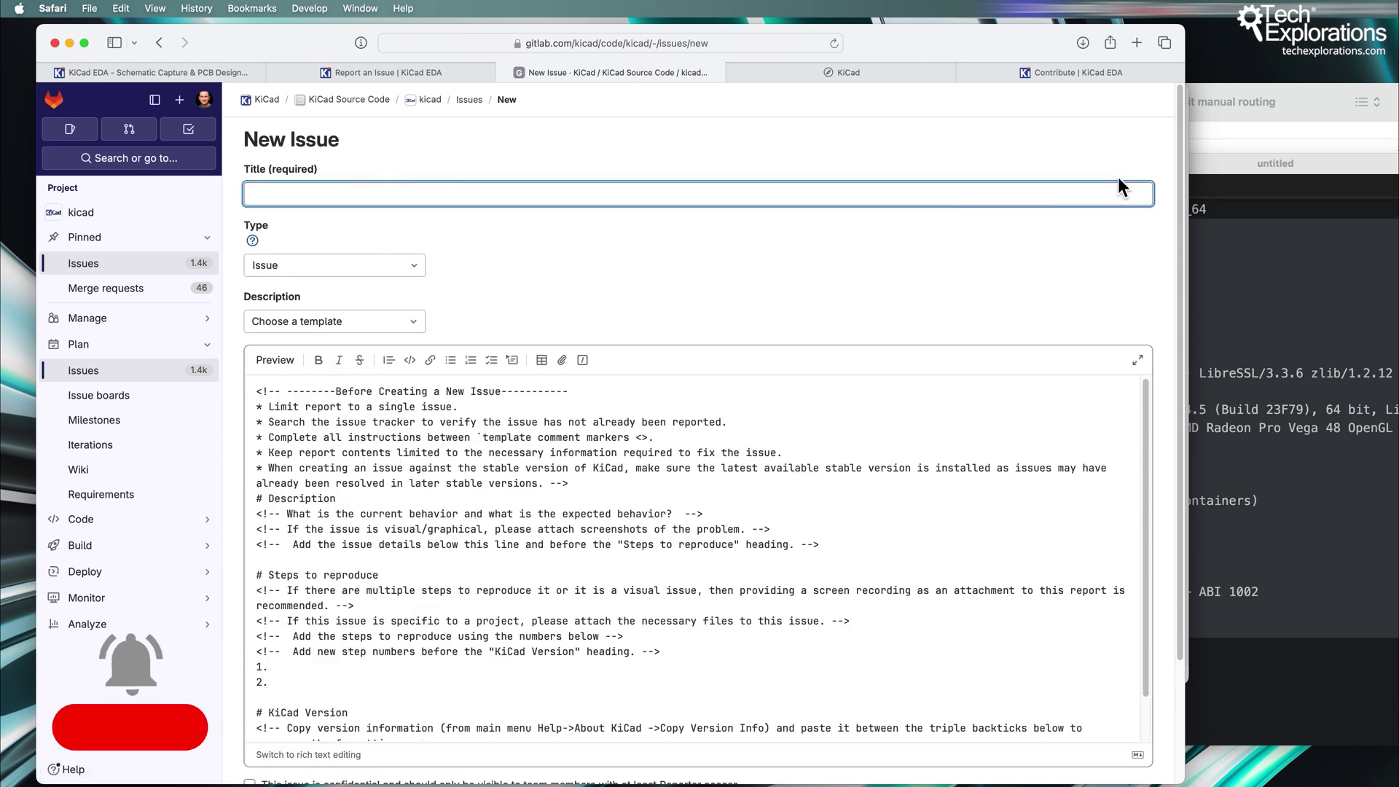
{"action": "left_click_drag", "start_coordinate": [268, 406], "coordinate": [850, 758]}
{"action": "scroll", "coordinate": [697, 585], "scroll_direction": "down", "scroll_amount": 5}
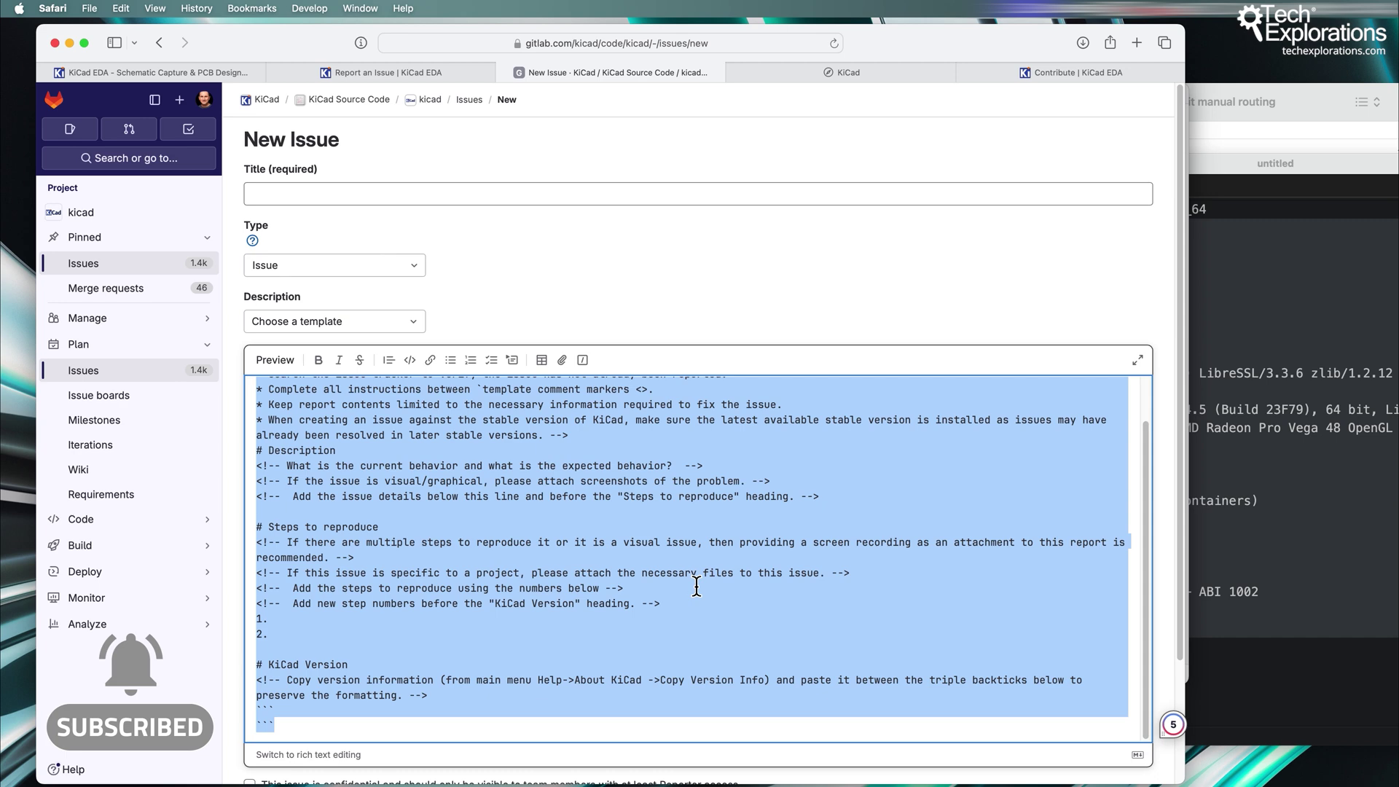
{"action": "scroll", "coordinate": [697, 585], "scroll_direction": "up", "scroll_amount": 3}
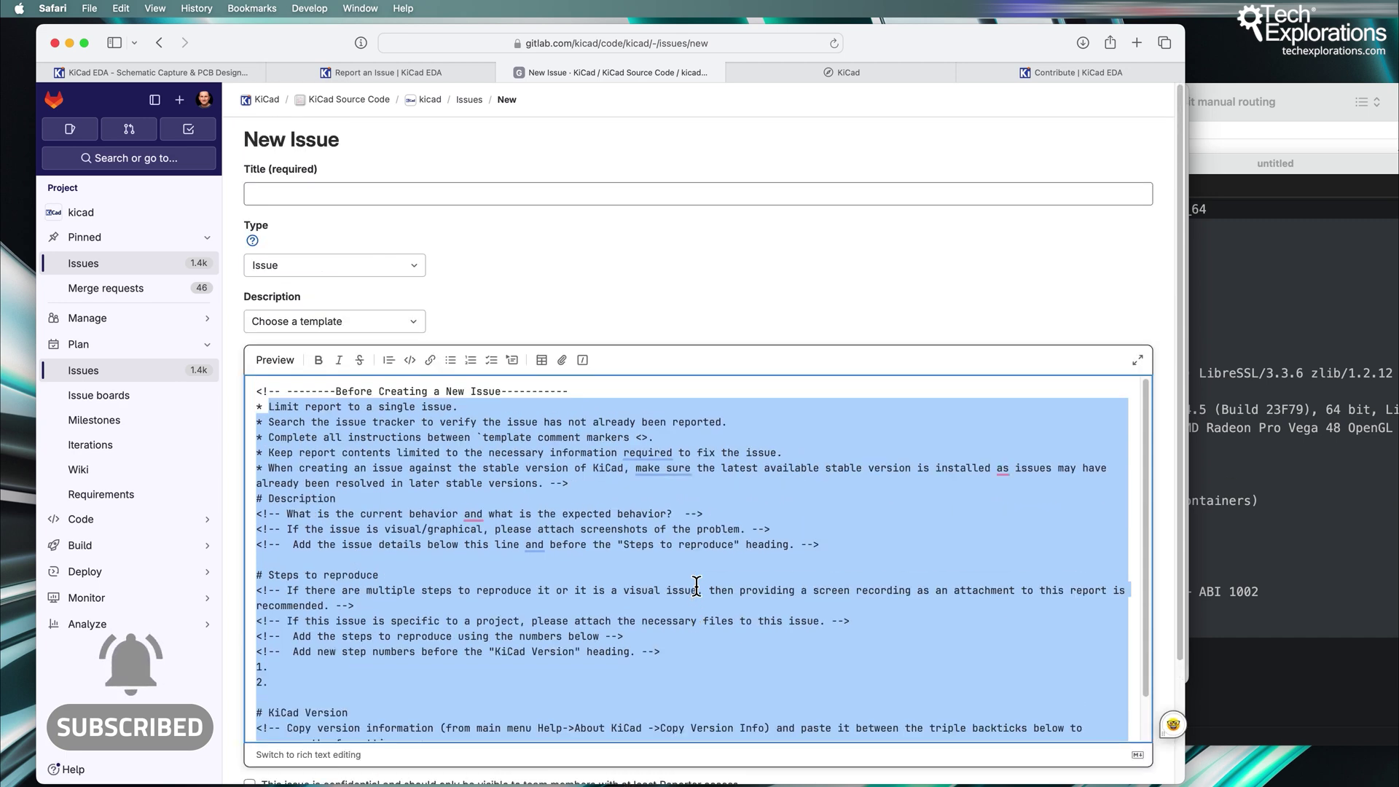
{"action": "scroll", "coordinate": [696, 585], "scroll_direction": "up", "scroll_amount": 1}
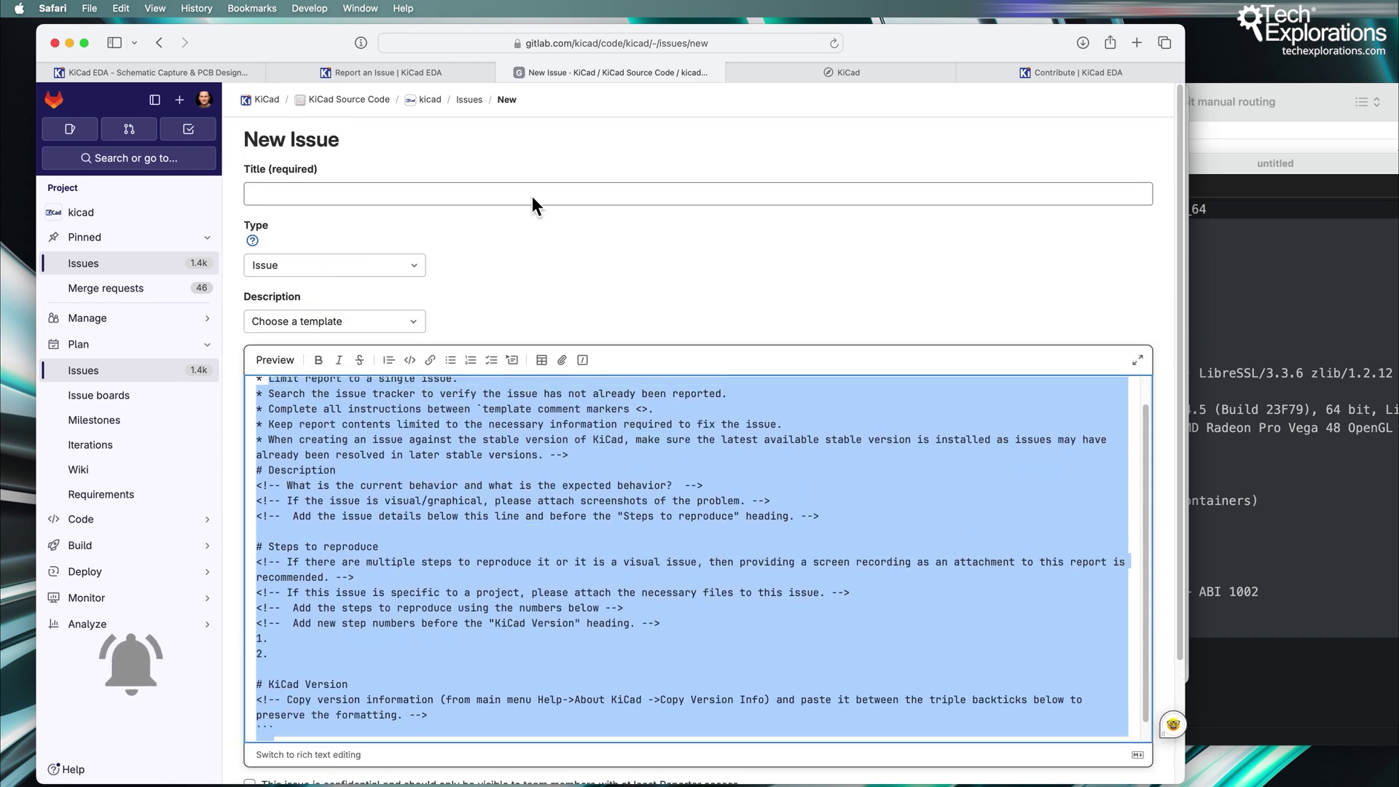
Scroll the Report an Issue guide to its top and open the bugs link from About KiCad.
{"action": "left_click", "coordinate": [356, 75]}
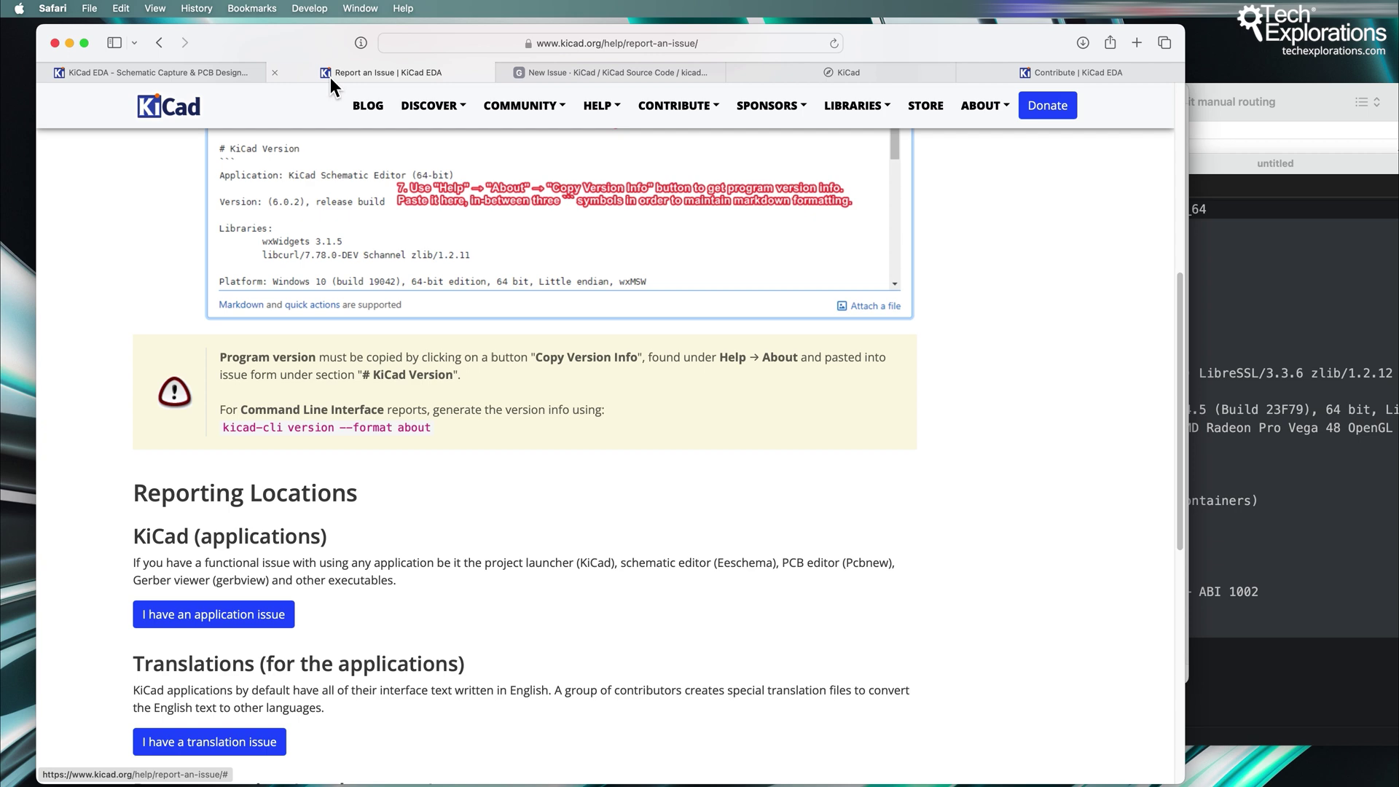
{"action": "scroll", "coordinate": [379, 282], "scroll_direction": "up", "scroll_amount": 15}
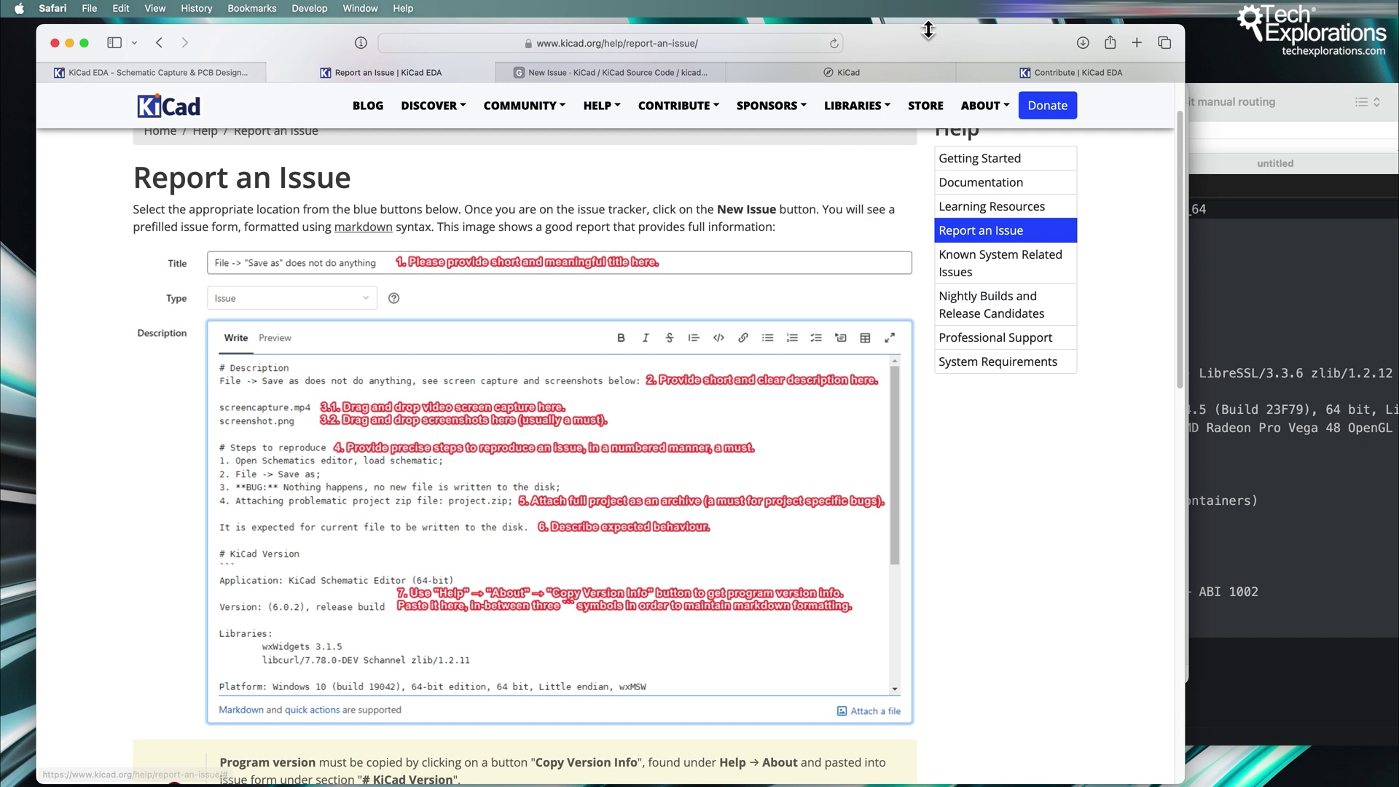
{"action": "left_click_drag", "start_coordinate": [945, 61], "coordinate": [948, 169]}
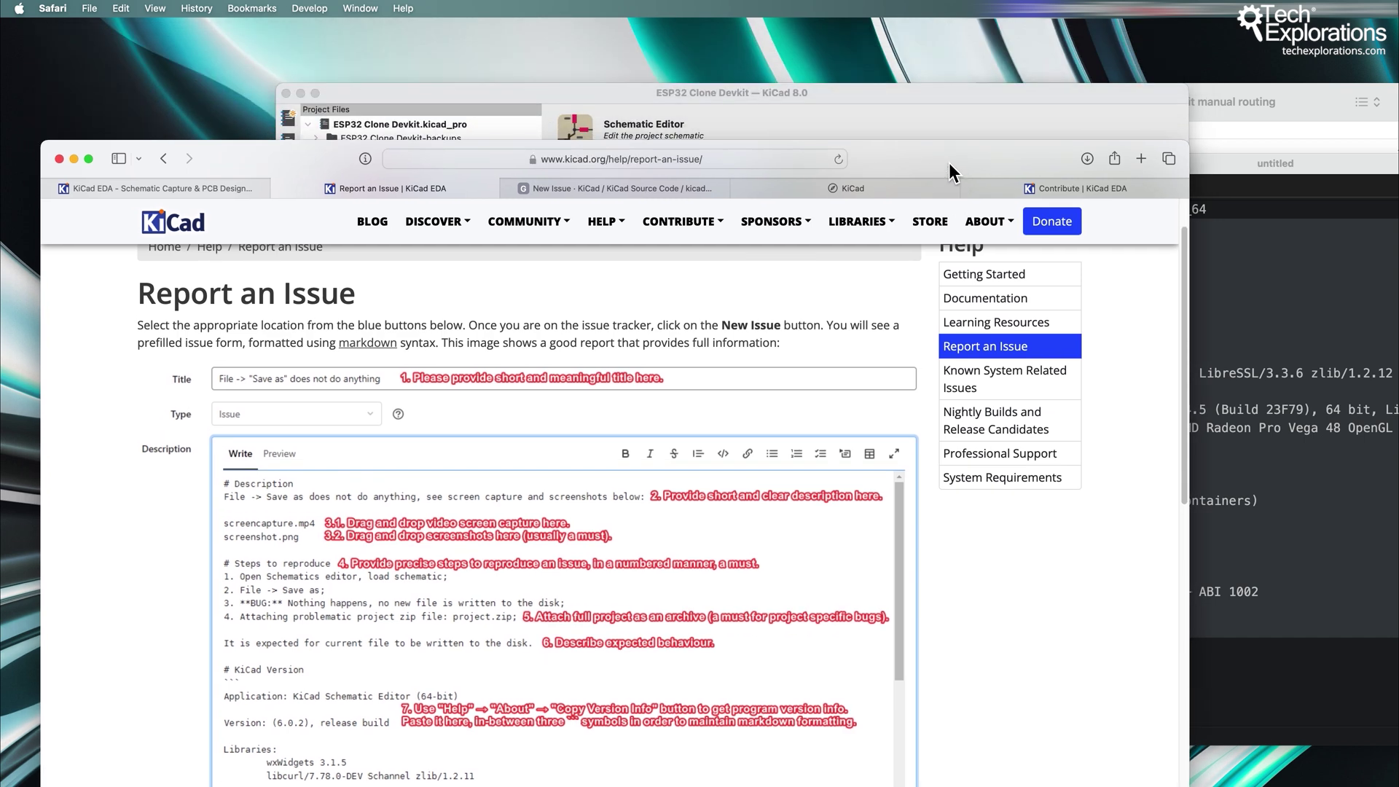
{"action": "left_click", "coordinate": [566, 106]}
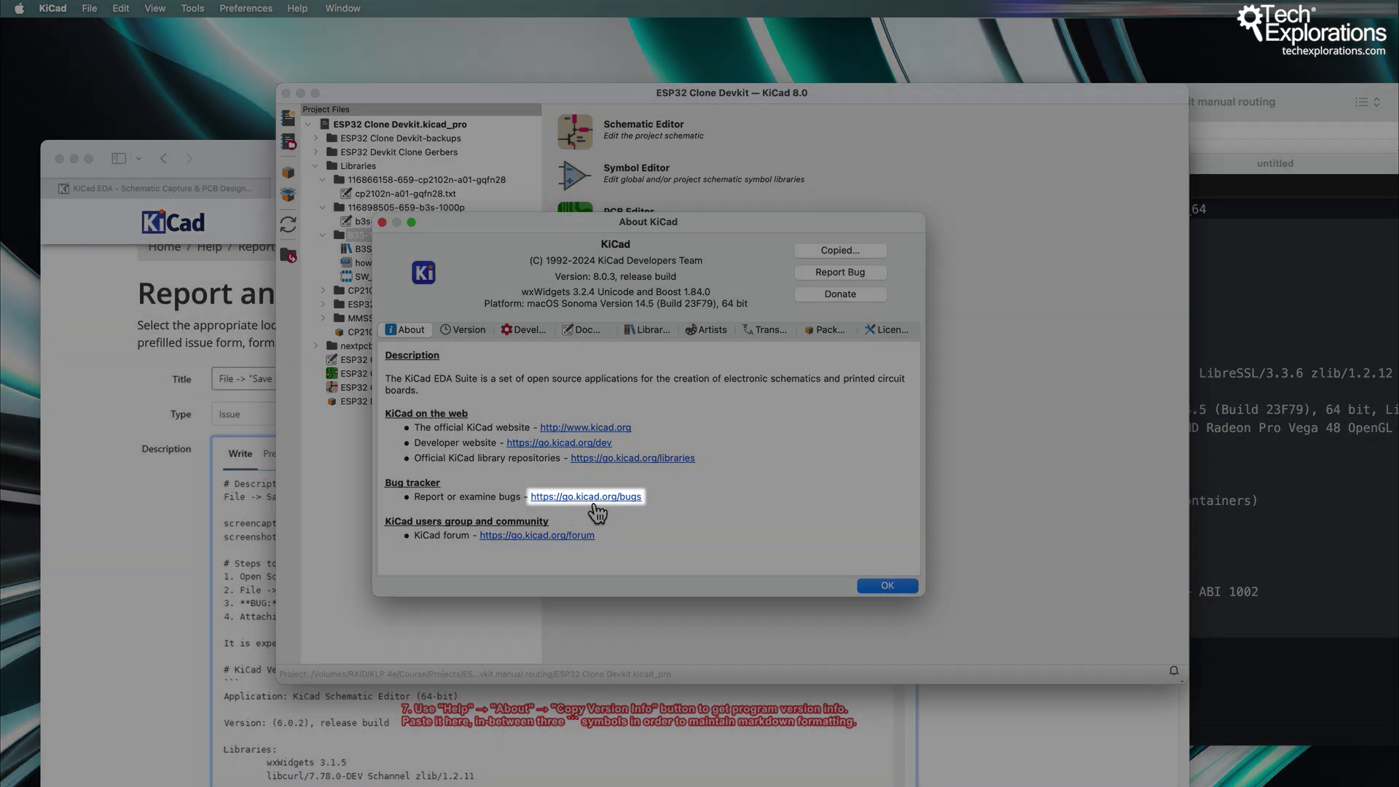
{"action": "left_click", "coordinate": [593, 501]}
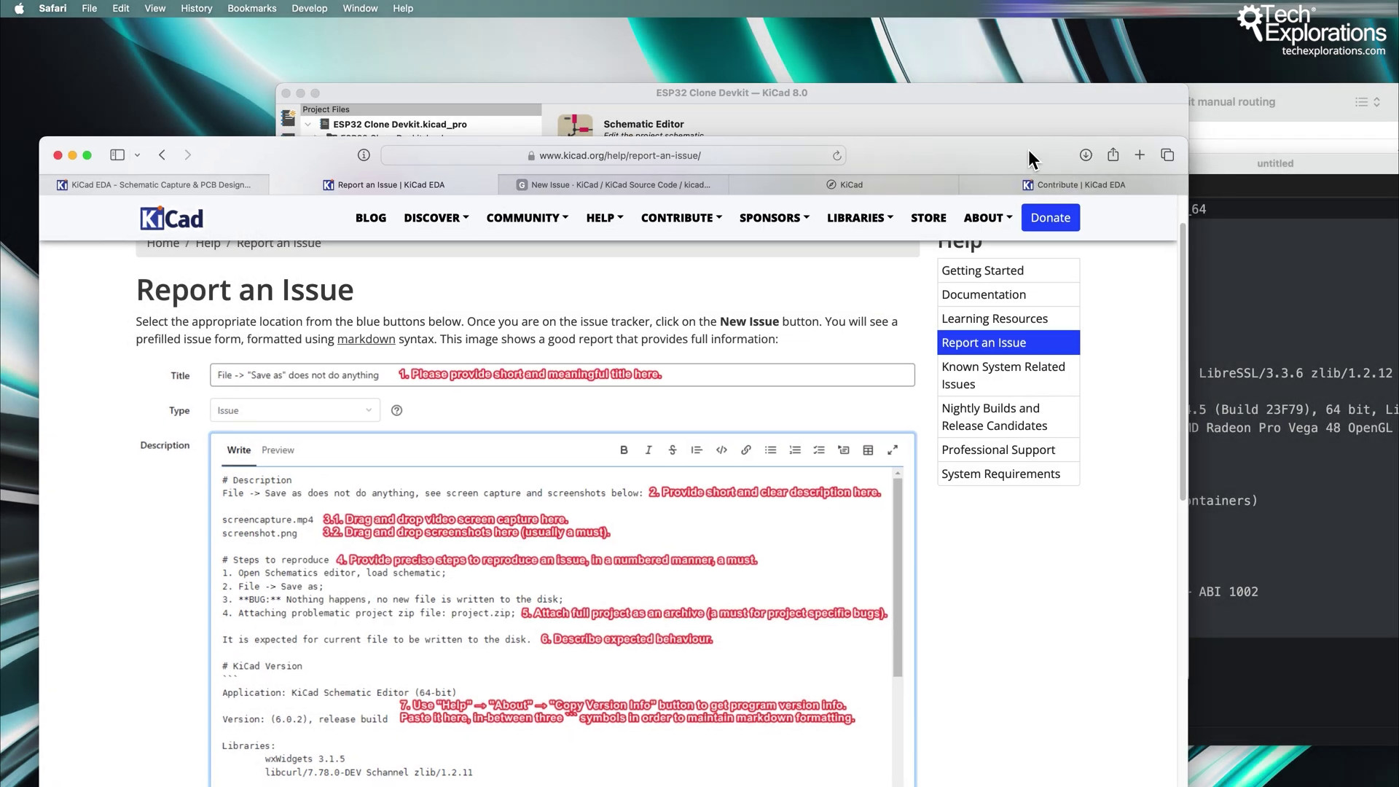
Move the browser back to the top and resize it to frame the example bug report.
{"action": "left_click_drag", "start_coordinate": [1029, 150], "coordinate": [1008, 32]}
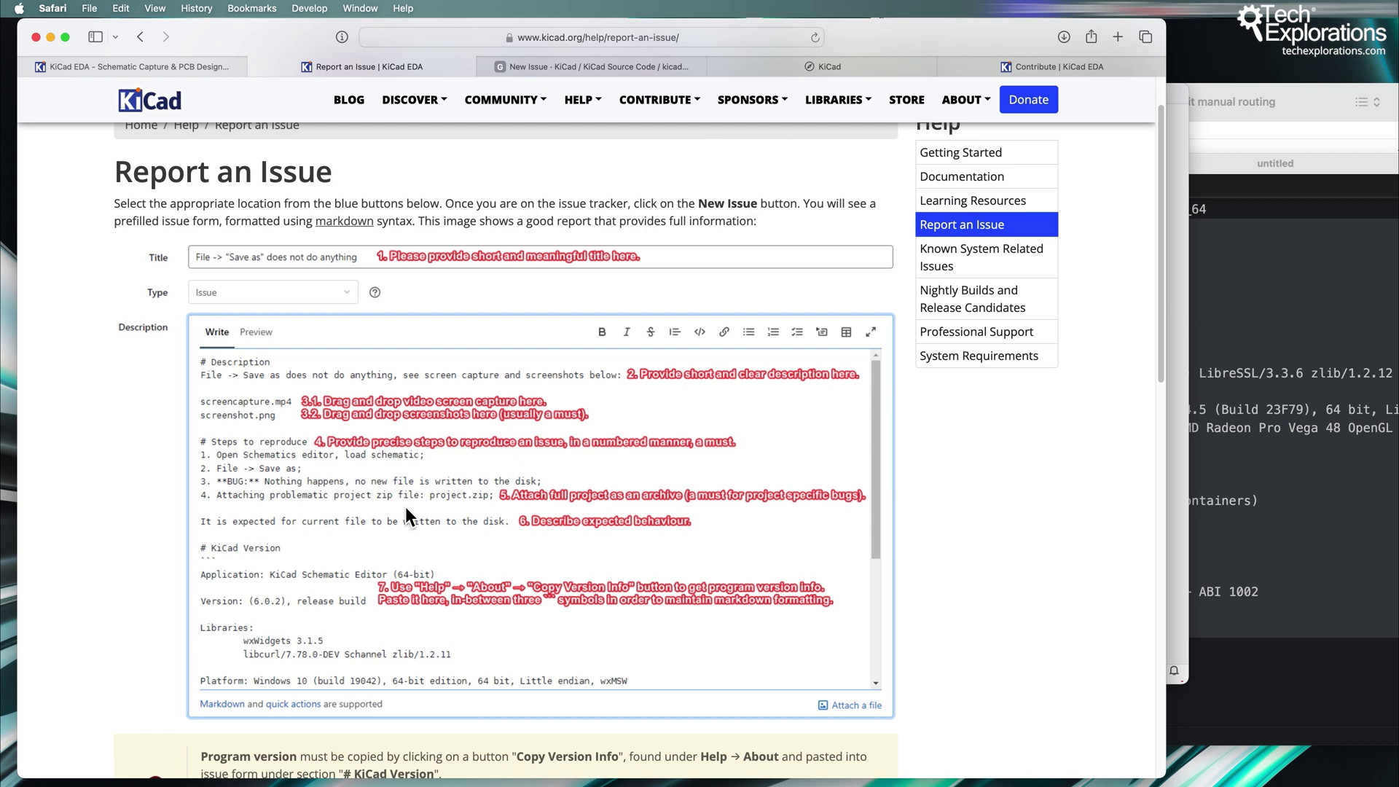
{"action": "scroll", "coordinate": [407, 504], "scroll_direction": "down", "scroll_amount": 5}
{"action": "scroll", "coordinate": [409, 503], "scroll_direction": "up", "scroll_amount": 3}
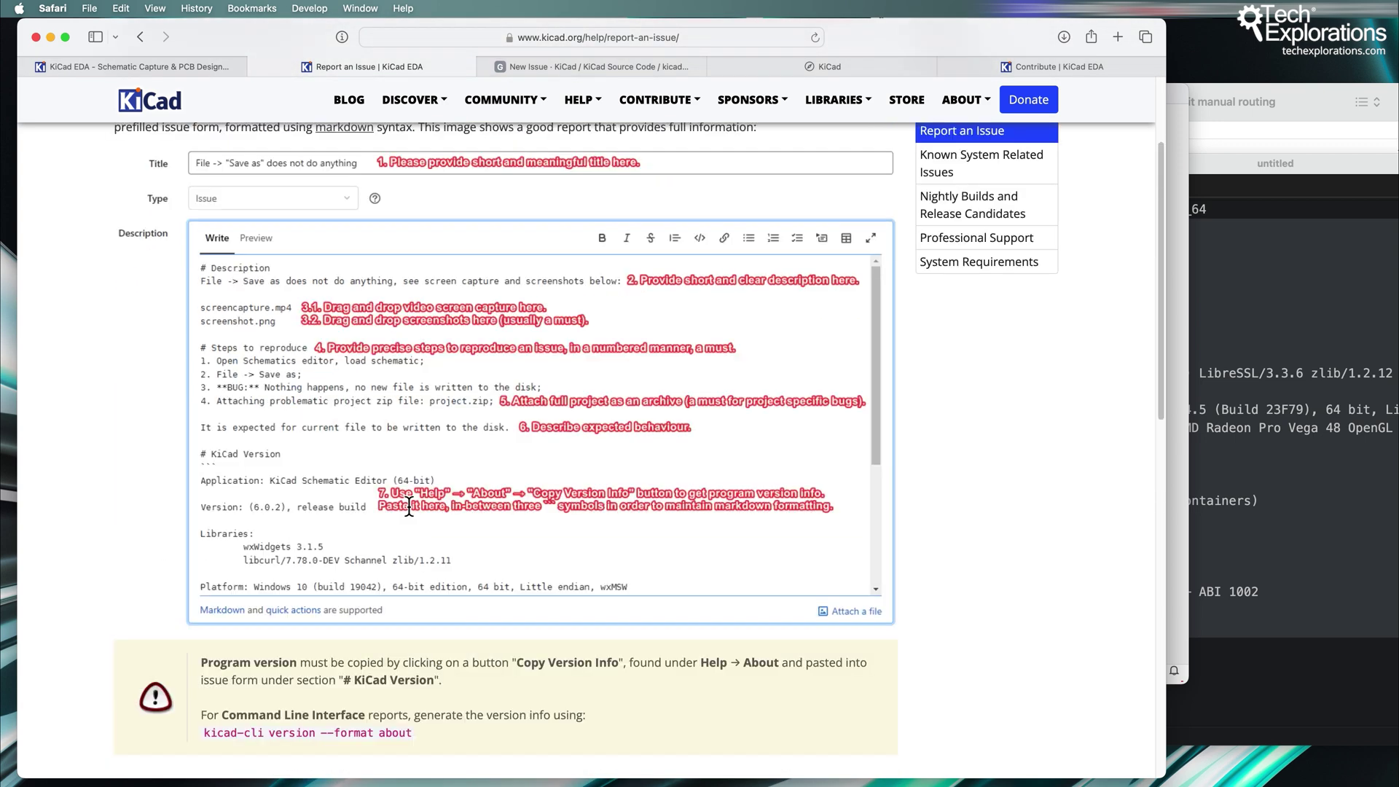
{"action": "scroll", "coordinate": [408, 505], "scroll_direction": "up", "scroll_amount": 2}
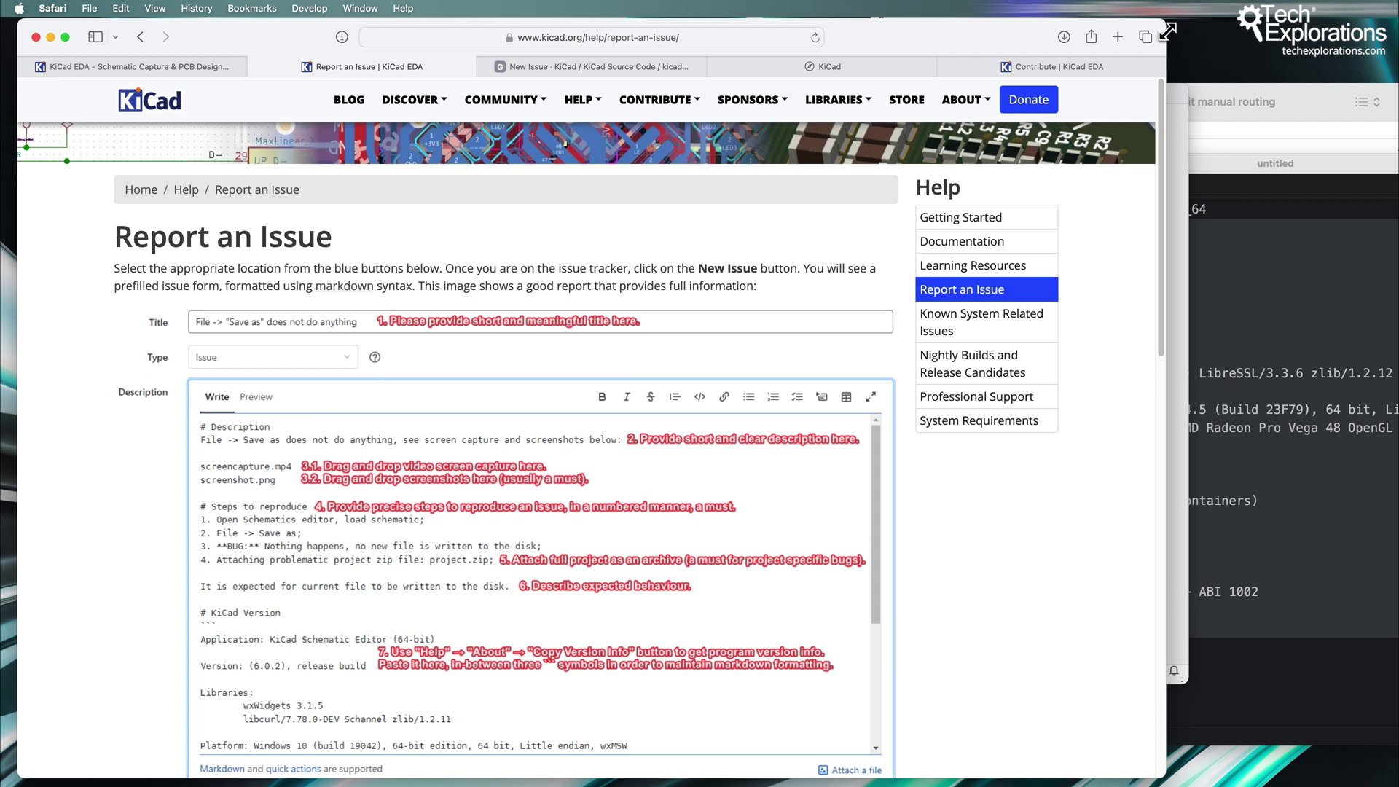
{"action": "left_click_drag", "start_coordinate": [1173, 35], "coordinate": [1132, 46]}
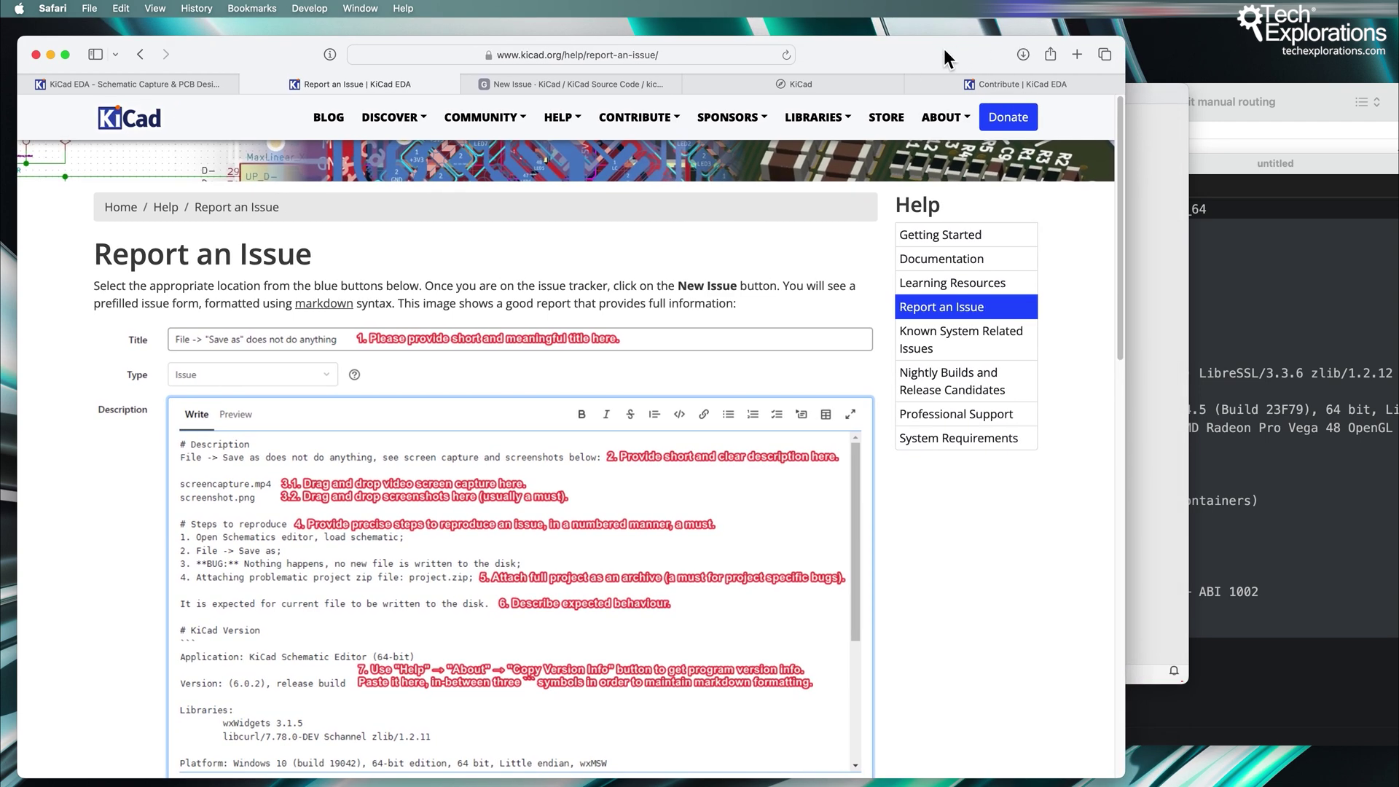
{"action": "left_click_drag", "start_coordinate": [943, 50], "coordinate": [940, 41]}
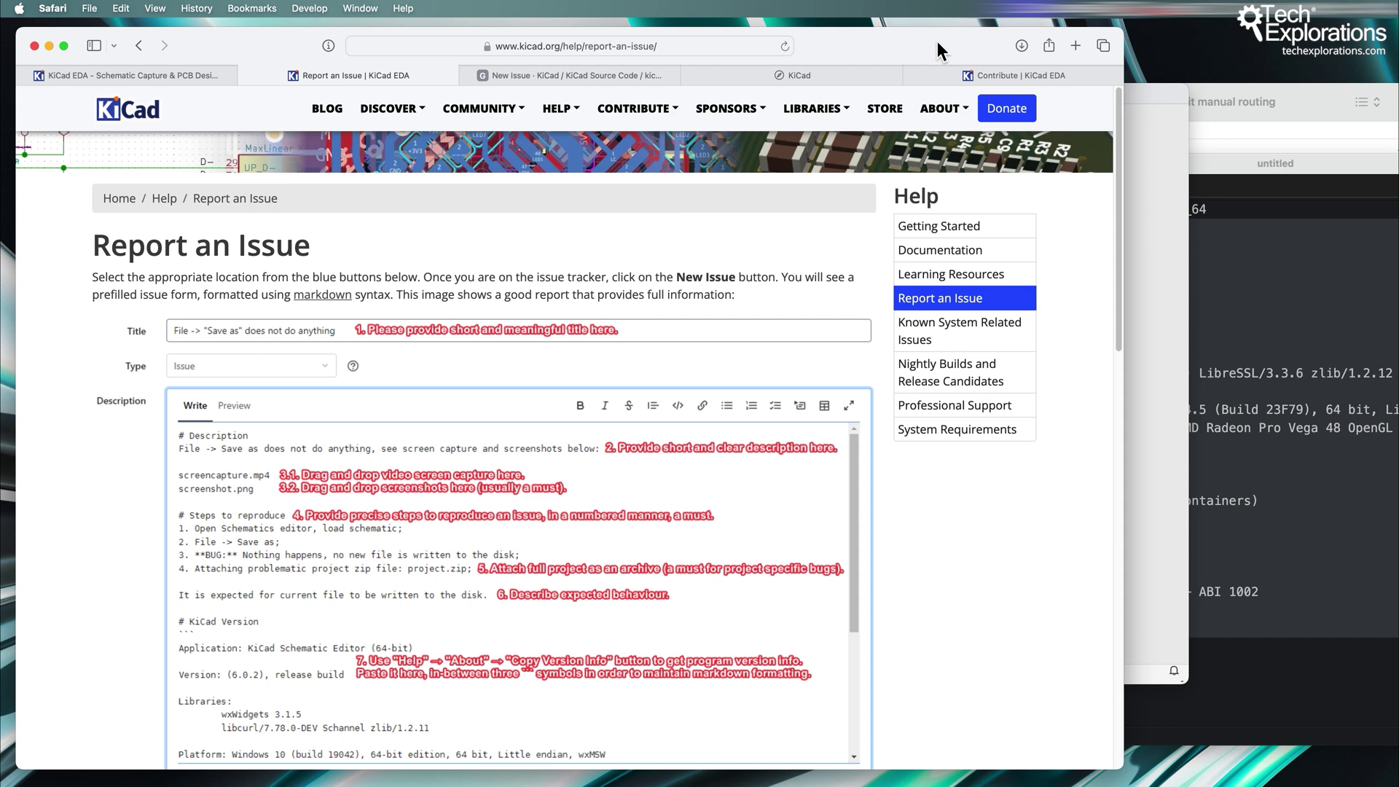
{"action": "mouse_move", "coordinate": [937, 41]}
{"action": "left_mouse_down"}
{"action": "mouse_move", "coordinate": [977, 35]}
{"action": "mouse_move", "coordinate": [933, 41]}
{"action": "left_mouse_up"}
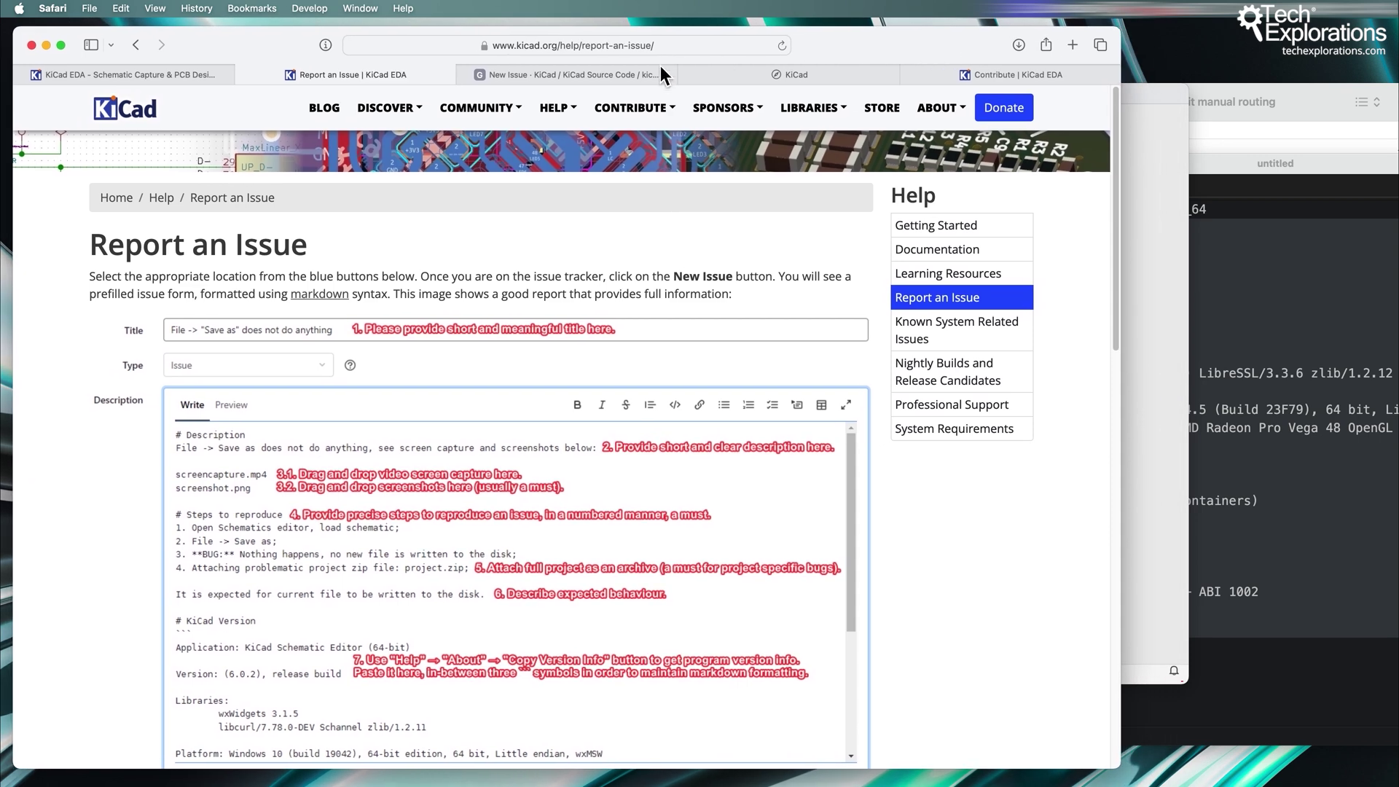
Clear the template selection on the GitLab New Issue form, then hide the browser behind About KiCad.
{"action": "left_click", "coordinate": [600, 75]}
{"action": "left_click", "coordinate": [789, 487]}
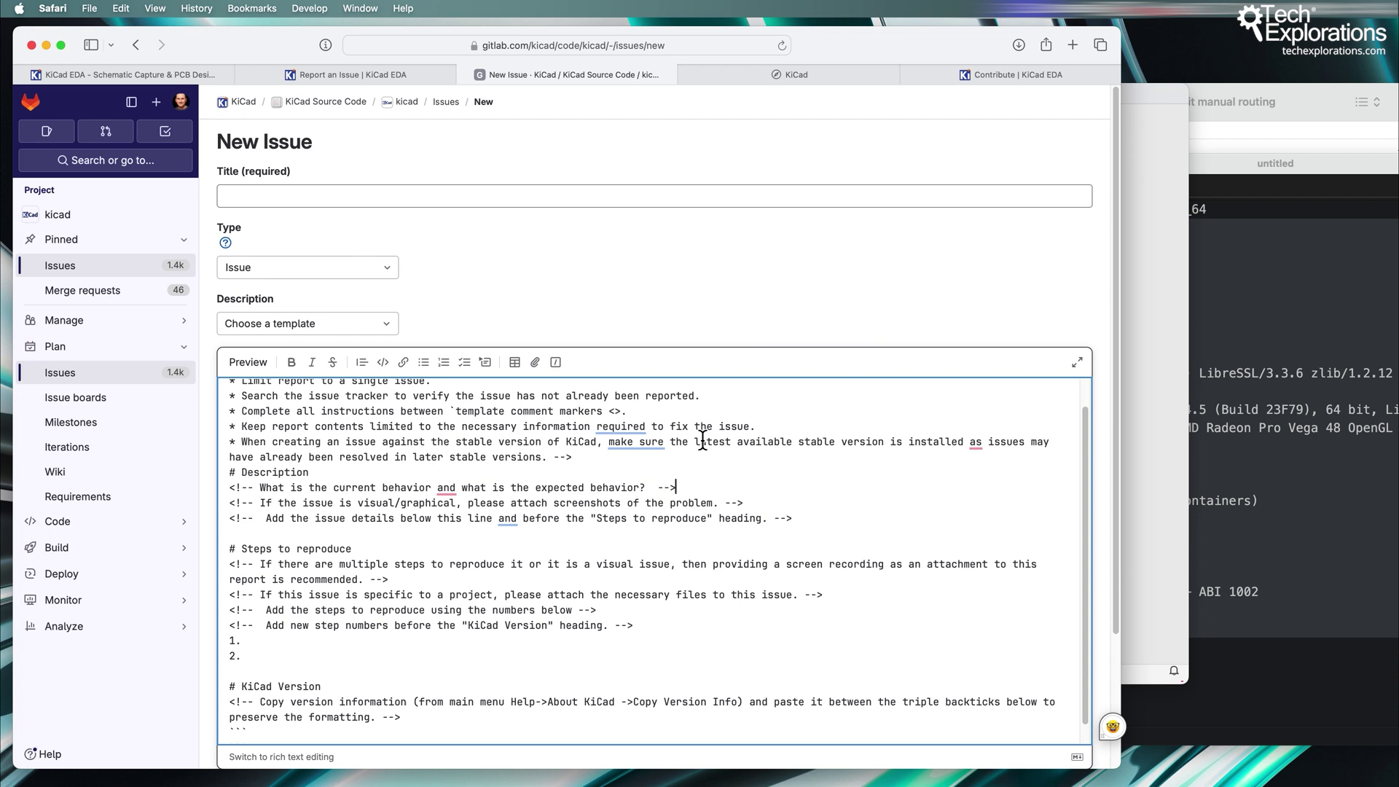
{"action": "scroll", "coordinate": [724, 290], "scroll_direction": "down", "scroll_amount": 1}
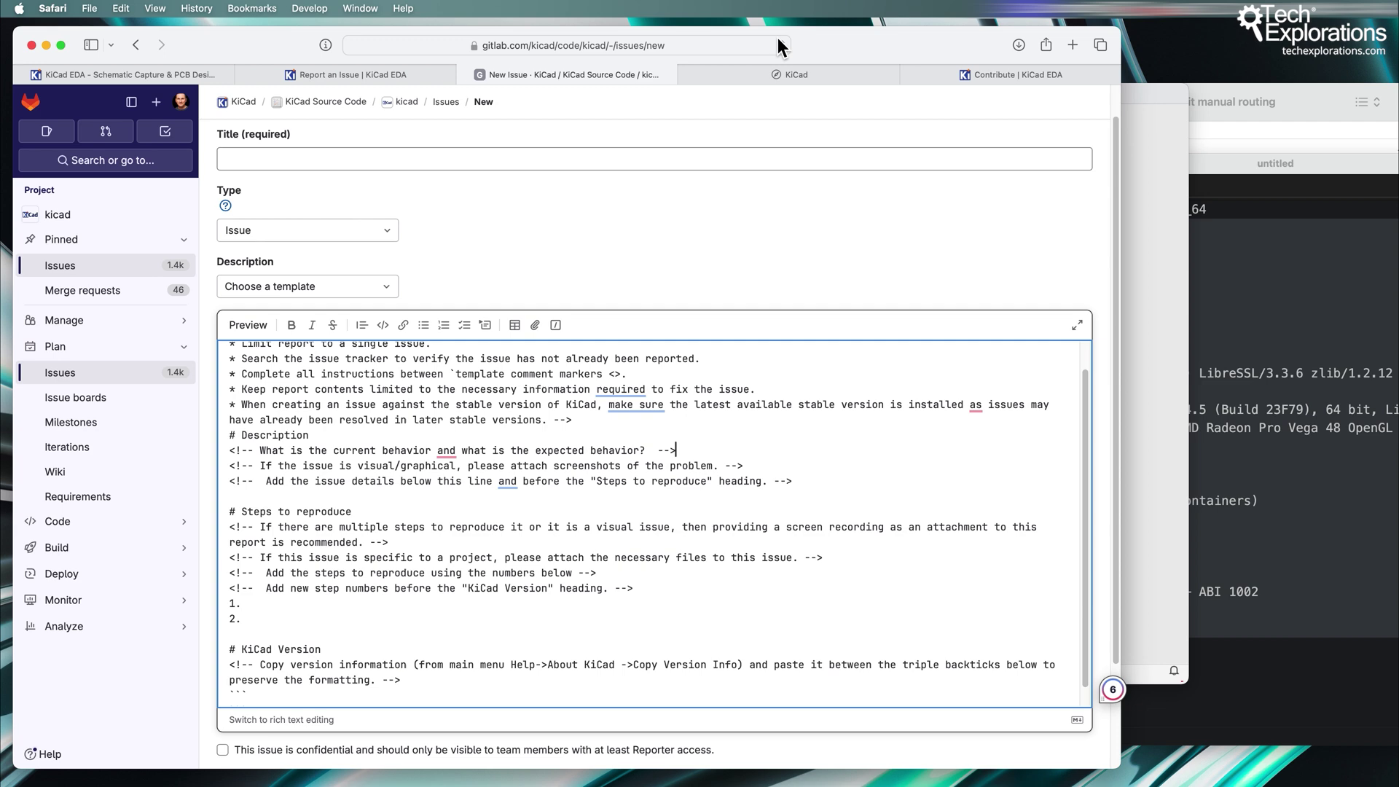
{"action": "left_click_drag", "start_coordinate": [801, 46], "coordinate": [871, 281]}
{"action": "left_click", "coordinate": [740, 220]}
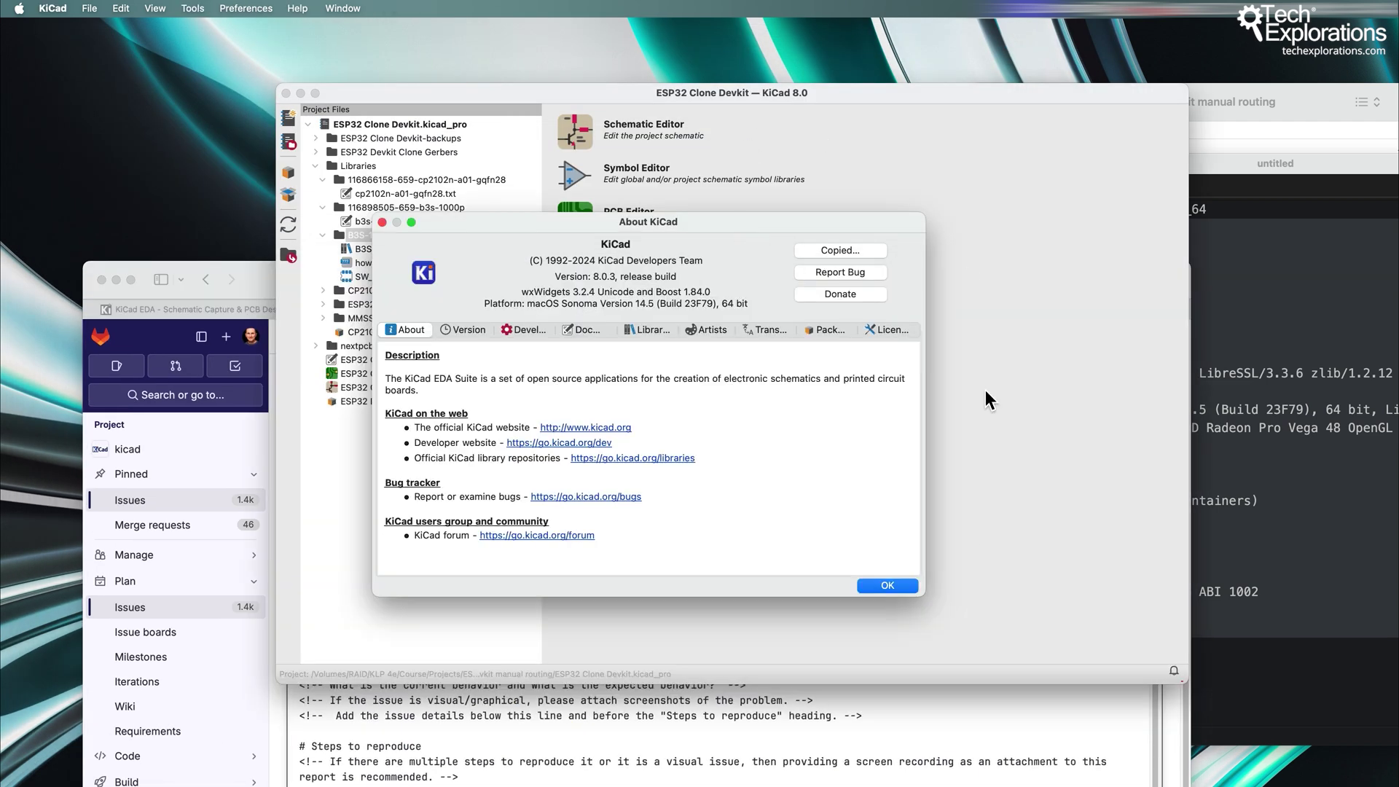
{"action": "left_click", "coordinate": [290, 274]}
{"action": "key", "text": "super+m"}
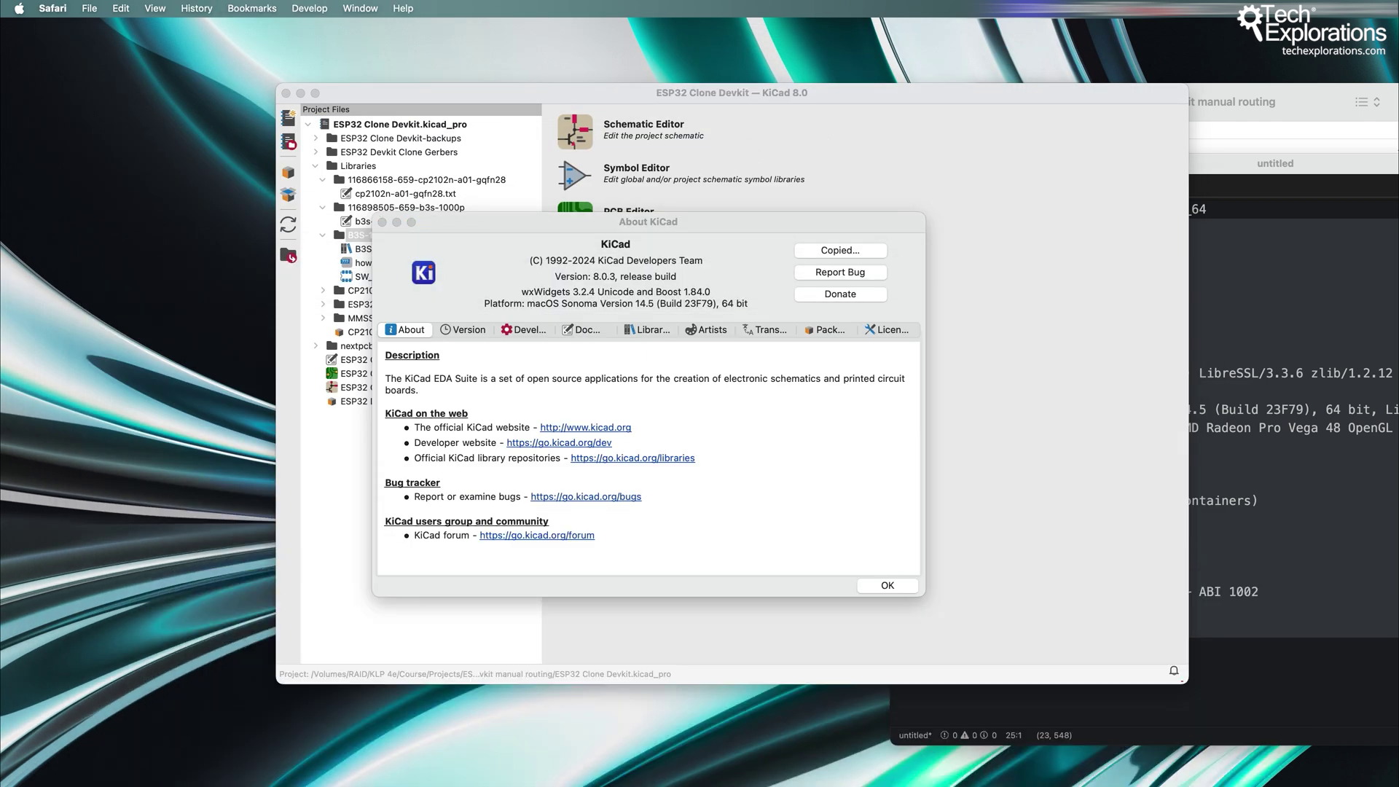
Close About KiCad, open the KiCad Settings preferences, and move the dialog left.
{"action": "left_click", "coordinate": [899, 586]}
{"action": "left_click", "coordinate": [52, 8]}
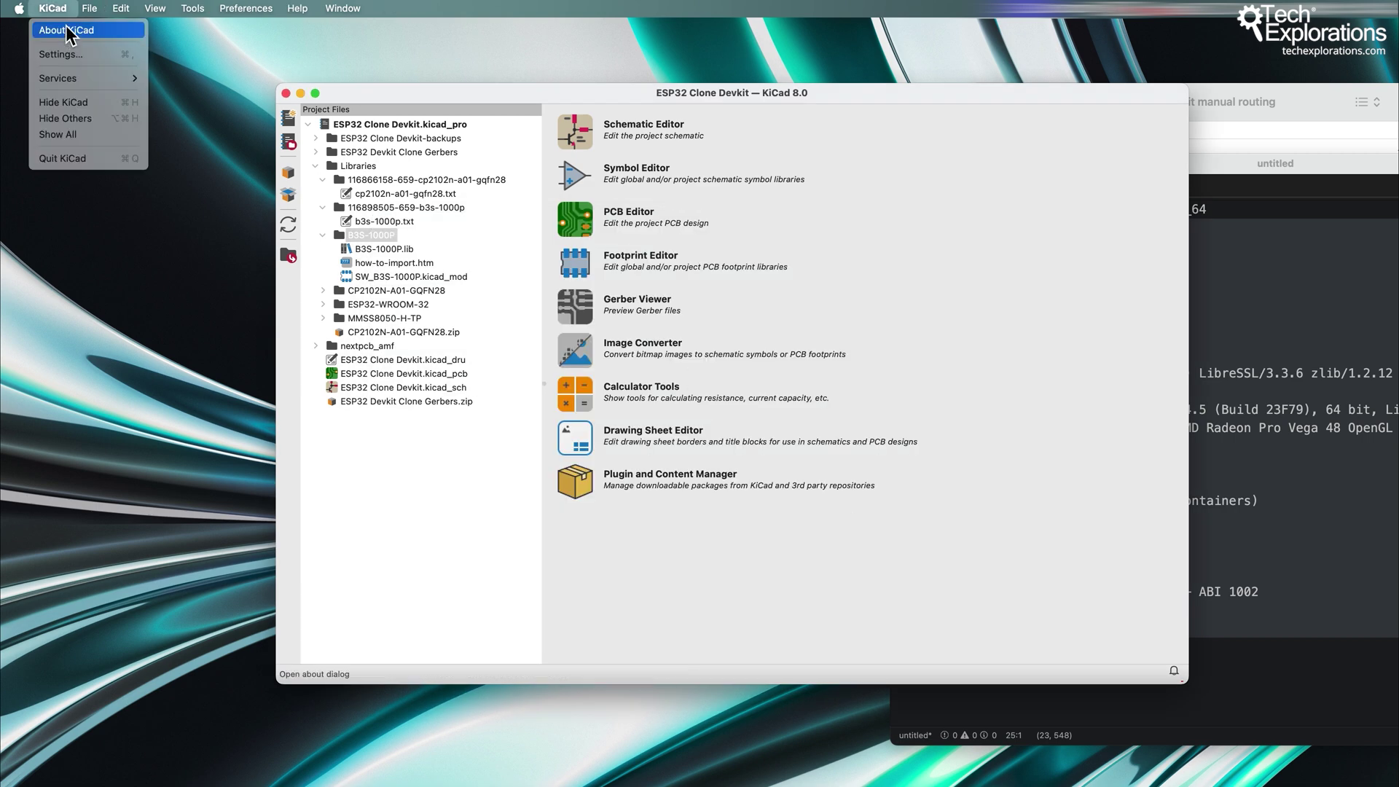
{"action": "left_click", "coordinate": [68, 54]}
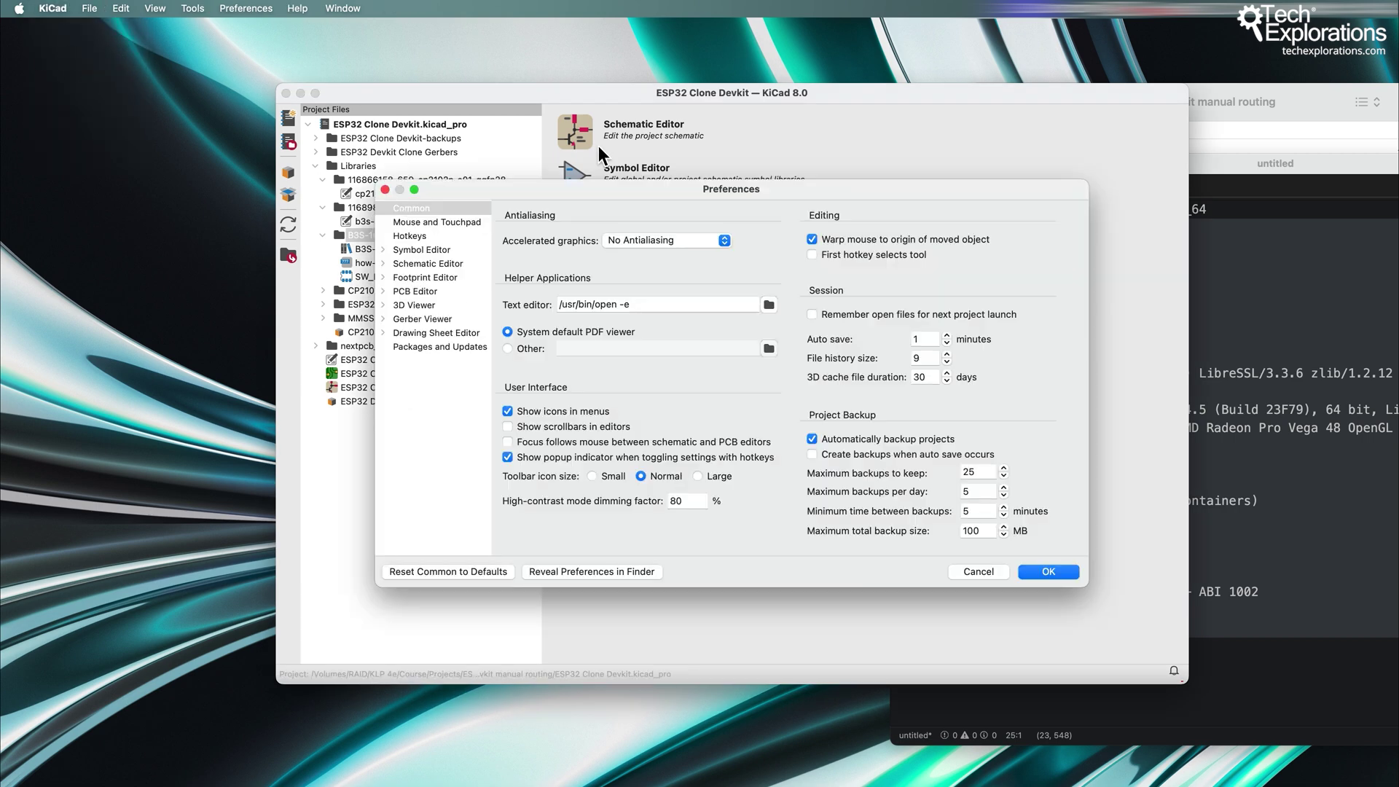
{"action": "left_click_drag", "start_coordinate": [543, 190], "coordinate": [305, 216]}
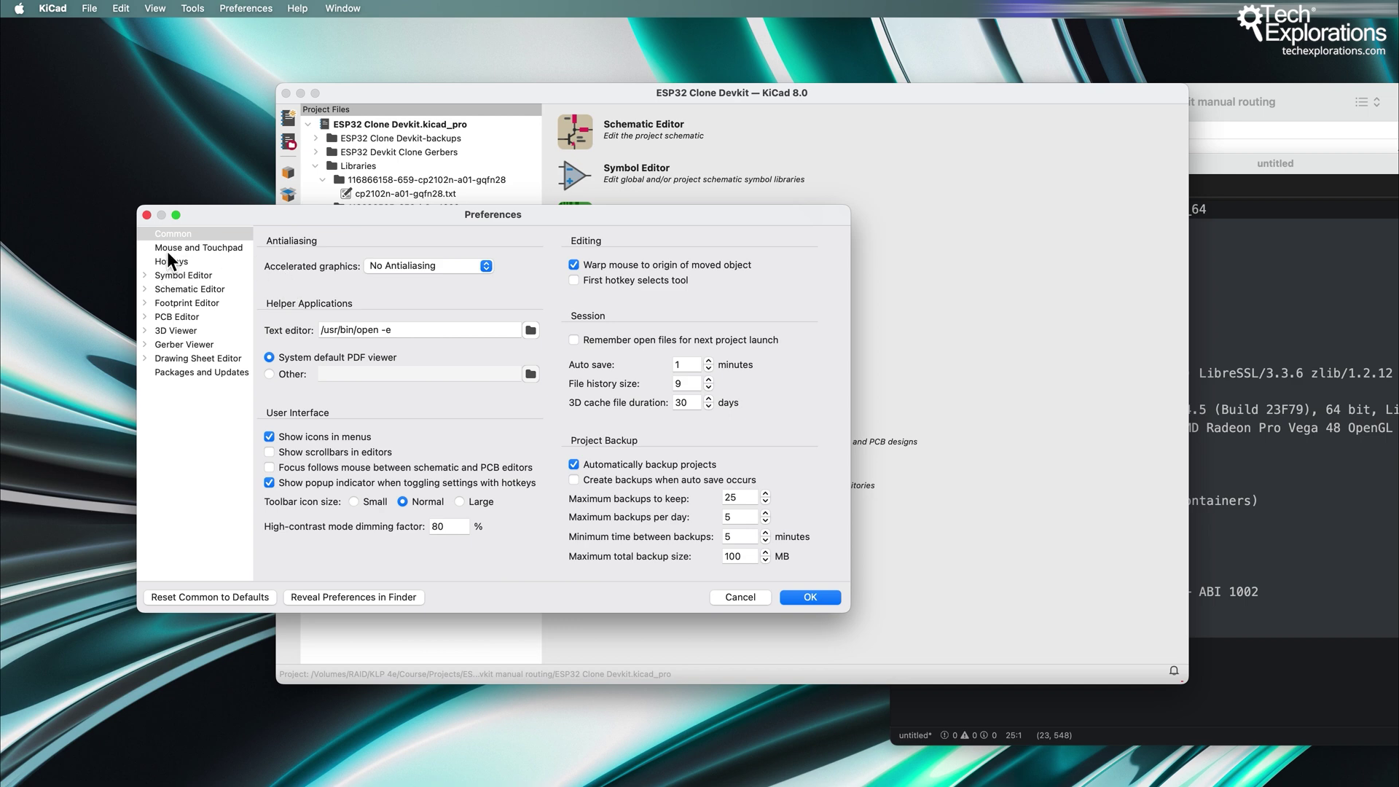
Expand the Symbol, Schematic, Footprint, PCB, 3D Viewer and Gerber Viewer preference groups.
{"action": "left_click", "coordinate": [149, 276]}
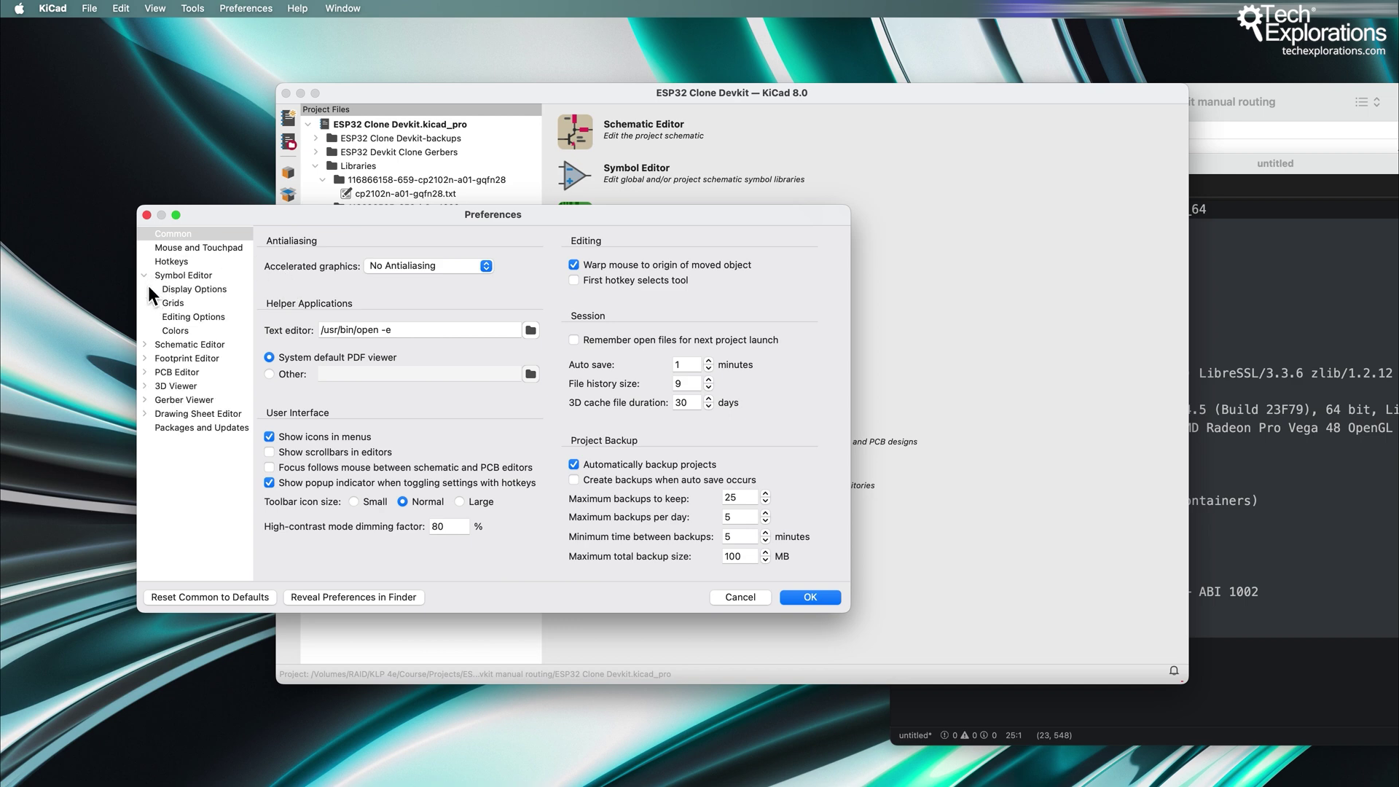
{"action": "left_click", "coordinate": [146, 344]}
{"action": "left_click", "coordinate": [148, 441]}
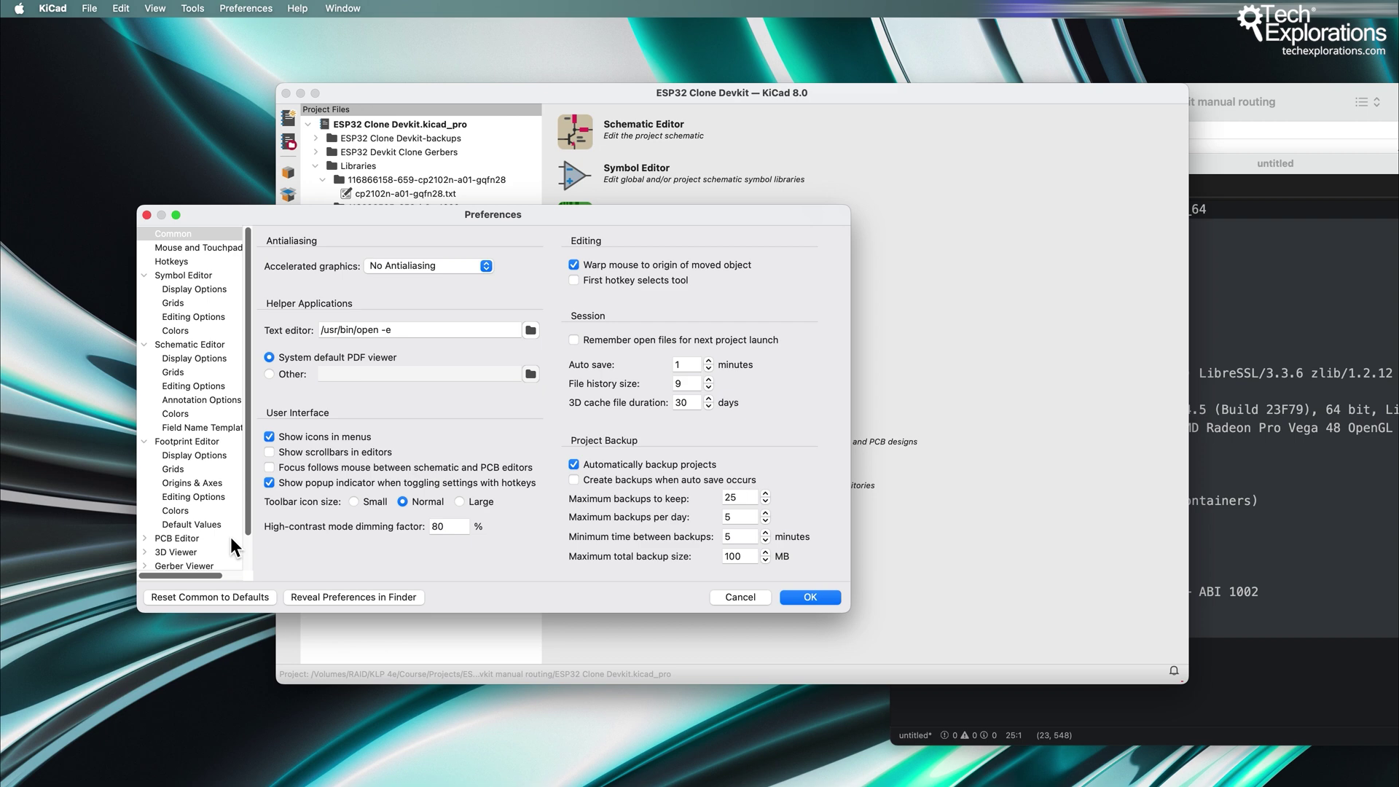
{"action": "left_click", "coordinate": [150, 540]}
{"action": "left_click_drag", "start_coordinate": [263, 210], "coordinate": [263, 34]}
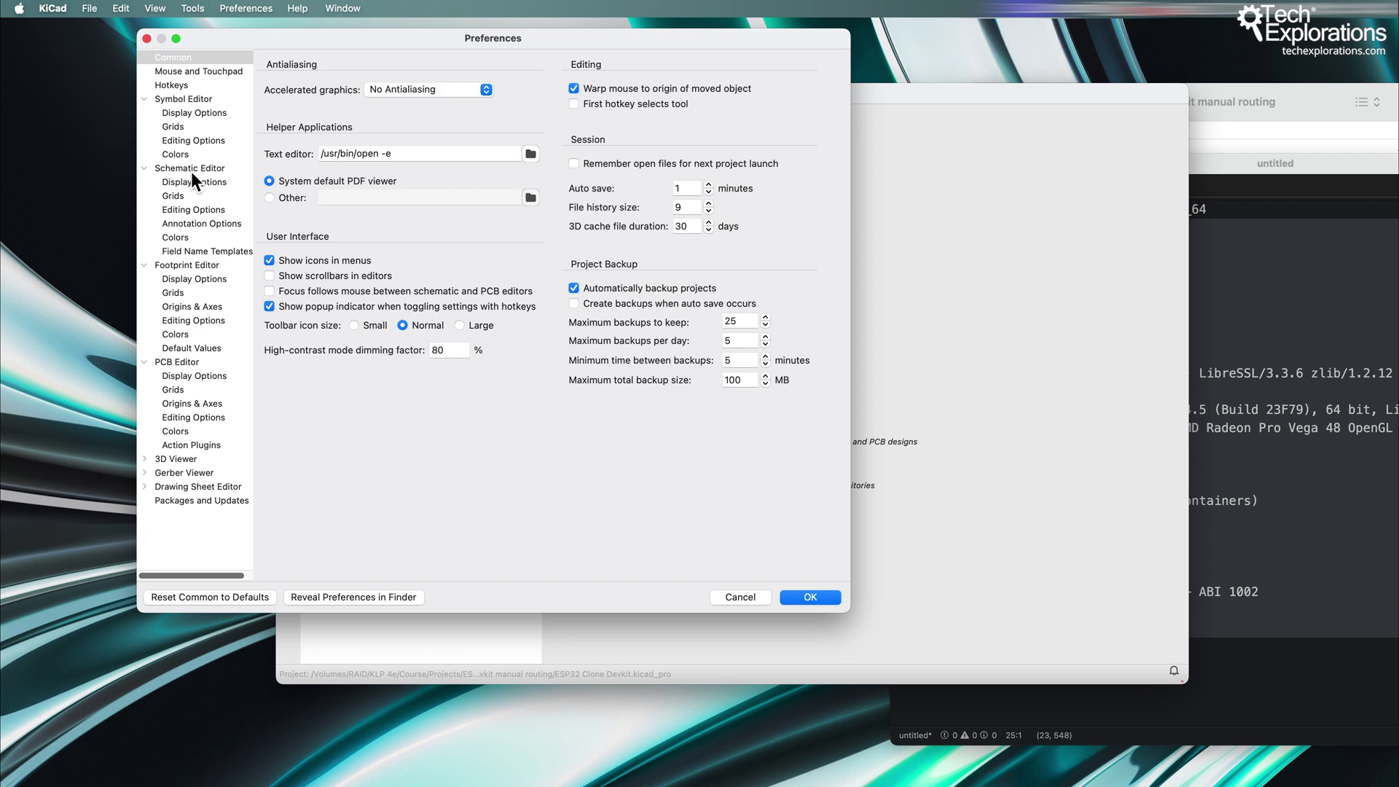
{"action": "left_click", "coordinate": [145, 460]}
{"action": "left_click", "coordinate": [146, 515]}
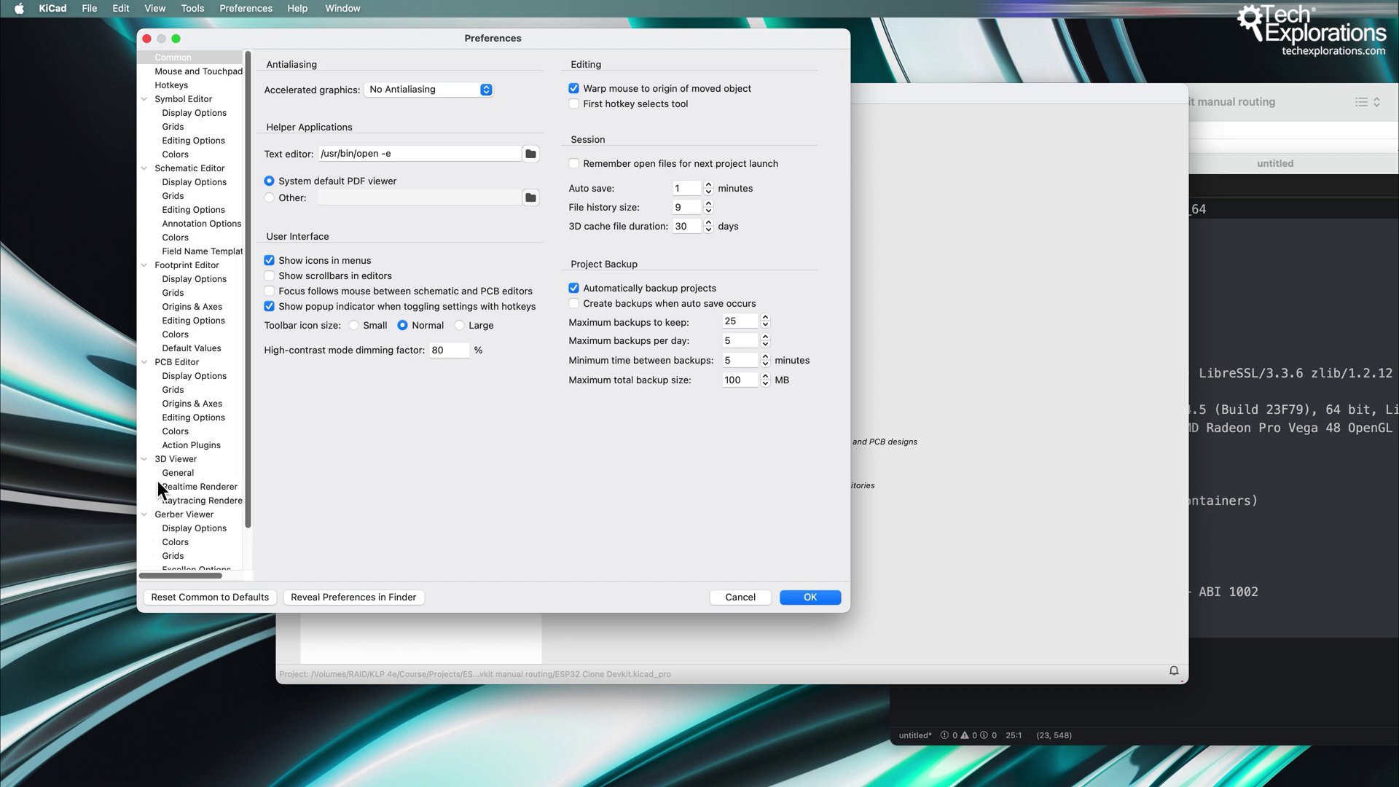
{"action": "scroll", "coordinate": [155, 525], "scroll_direction": "down", "scroll_amount": 3}
{"action": "scroll", "coordinate": [195, 488], "scroll_direction": "down", "scroll_amount": 3}
{"action": "scroll", "coordinate": [194, 470], "scroll_direction": "up", "scroll_amount": 6}
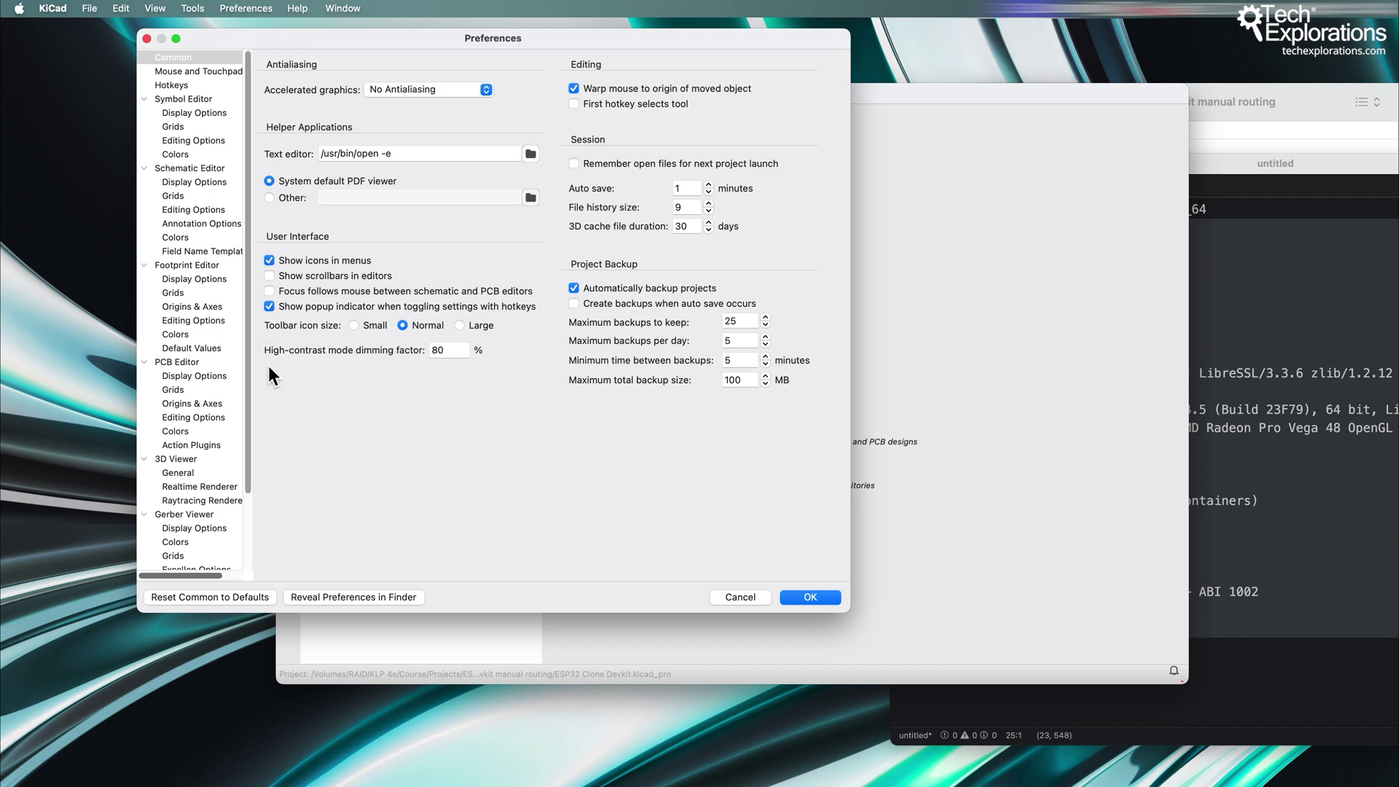
{"action": "scroll", "coordinate": [238, 378], "scroll_direction": "down", "scroll_amount": 3}
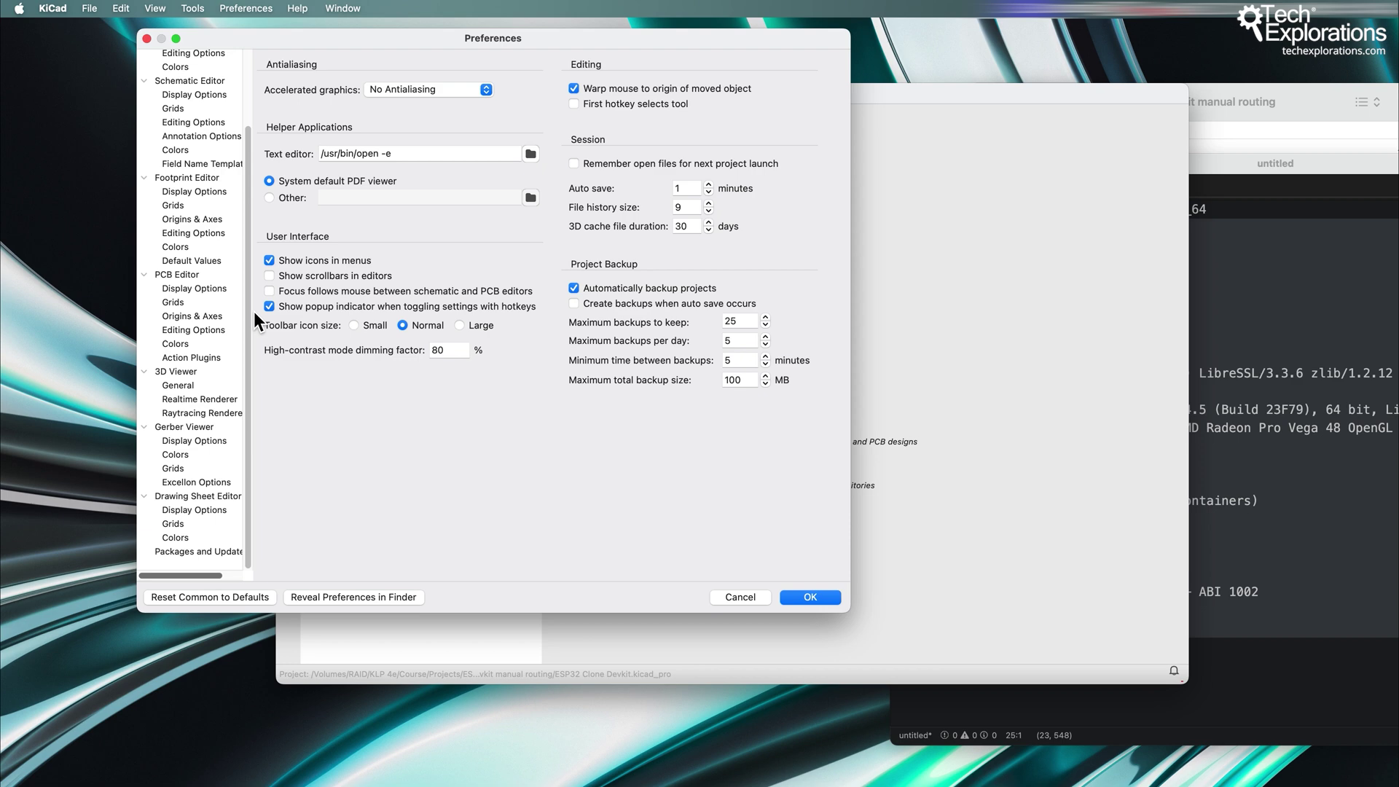
{"action": "scroll", "coordinate": [211, 161], "scroll_direction": "up", "scroll_amount": 3}
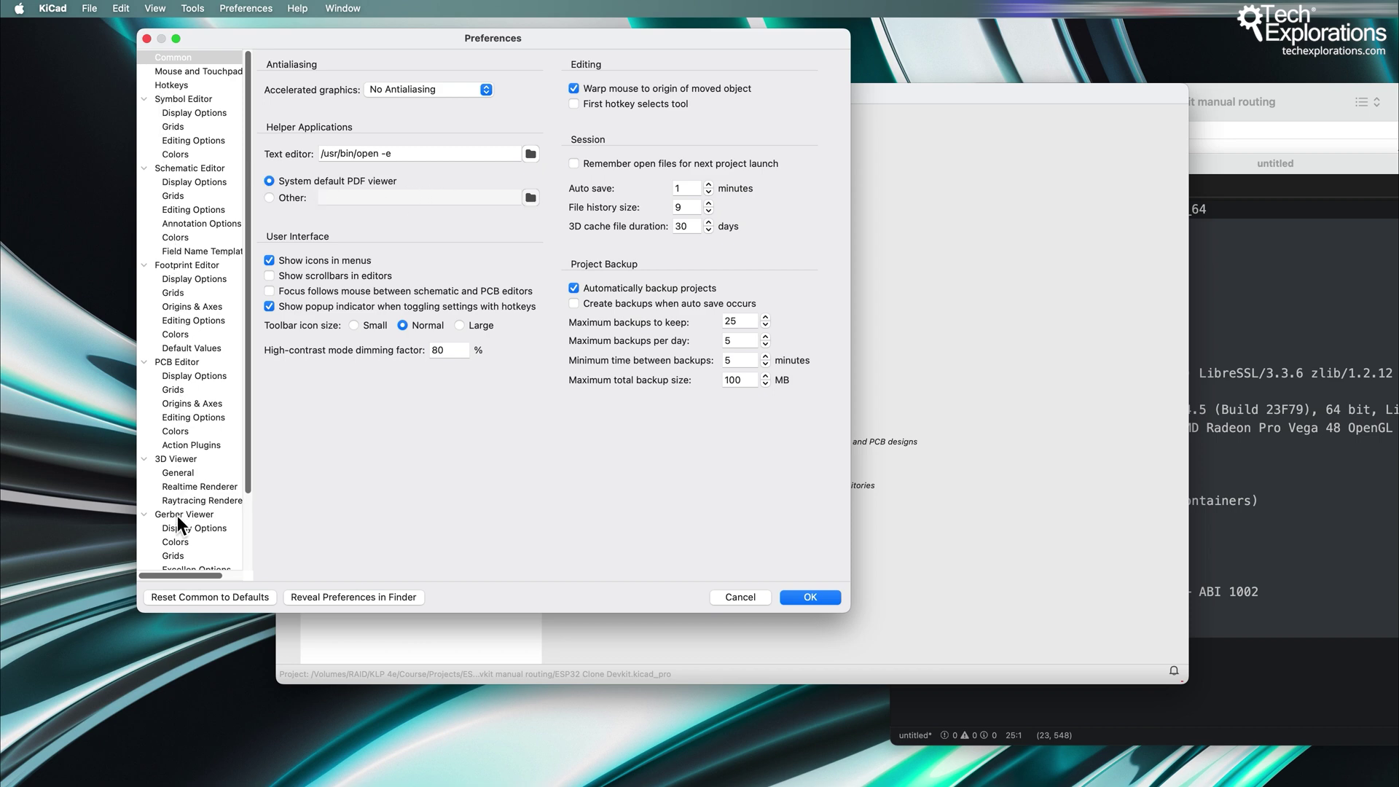
{"action": "scroll", "coordinate": [180, 488], "scroll_direction": "down", "scroll_amount": 3}
{"action": "scroll", "coordinate": [169, 153], "scroll_direction": "up", "scroll_amount": 3}
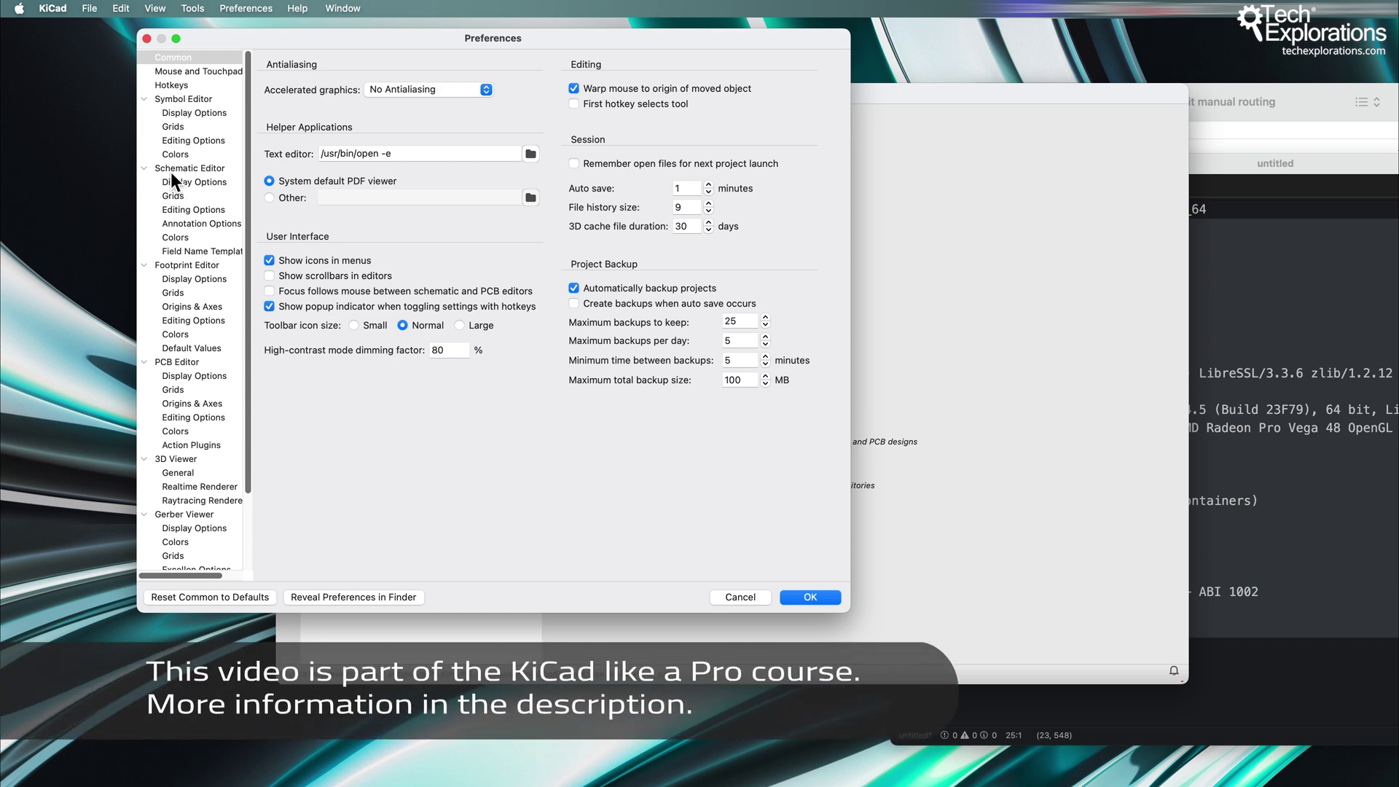
Review Schematic and Footprint Editor pages, cancel Preferences, and move the project window top-left.
{"action": "left_click", "coordinate": [172, 180]}
{"action": "left_click", "coordinate": [183, 224]}
{"action": "left_click", "coordinate": [175, 292]}
{"action": "left_click", "coordinate": [188, 307]}
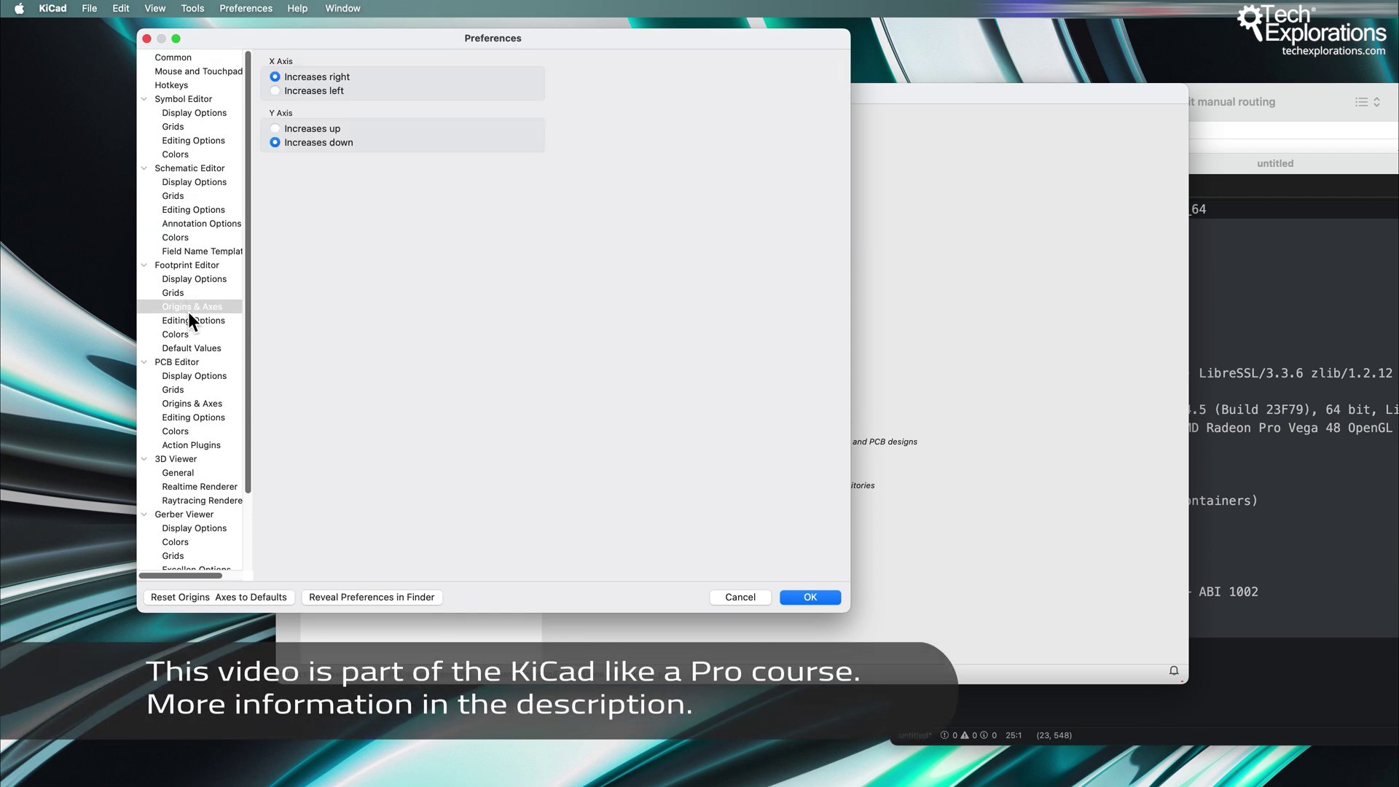
{"action": "left_click", "coordinate": [186, 282]}
{"action": "left_click", "coordinate": [194, 209]}
{"action": "left_click", "coordinate": [194, 183]}
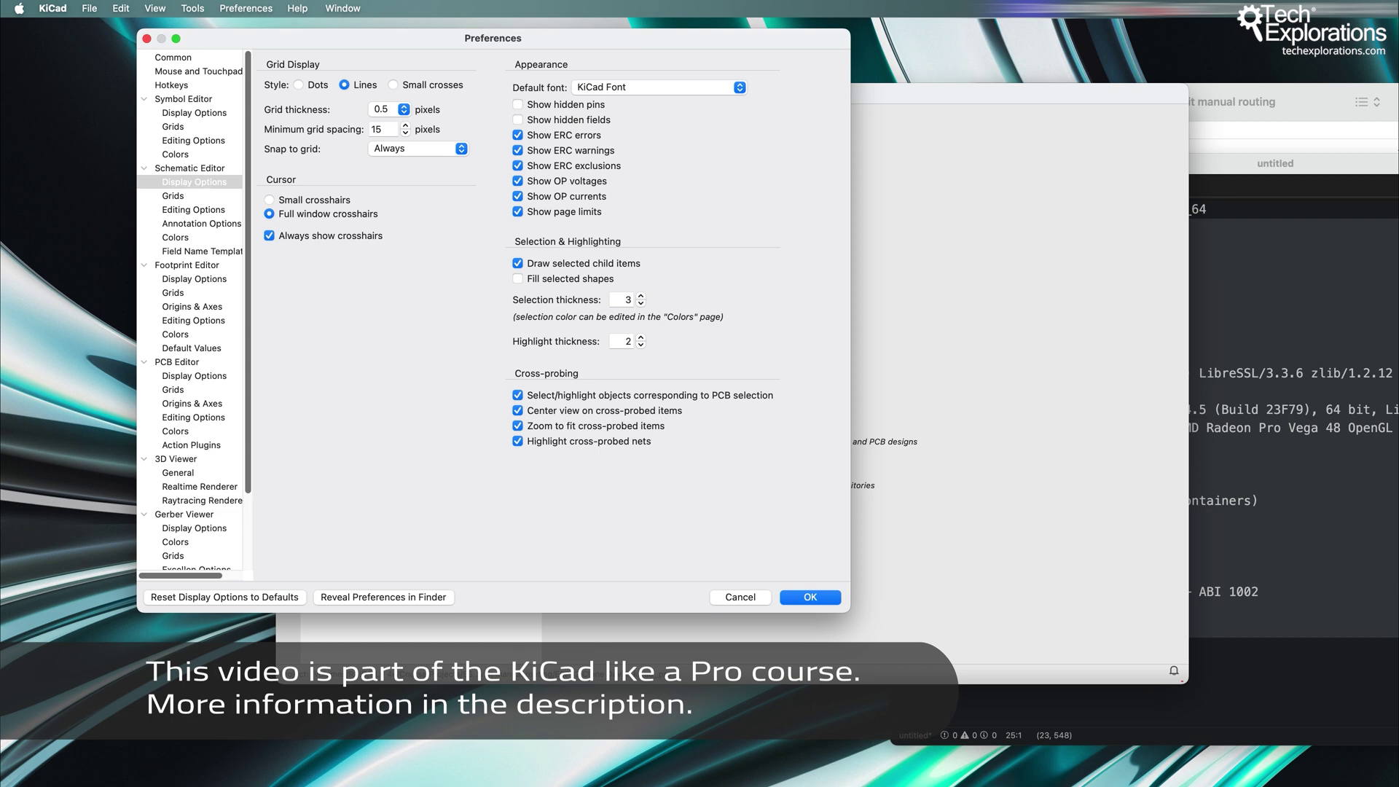
{"action": "left_click", "coordinate": [739, 596]}
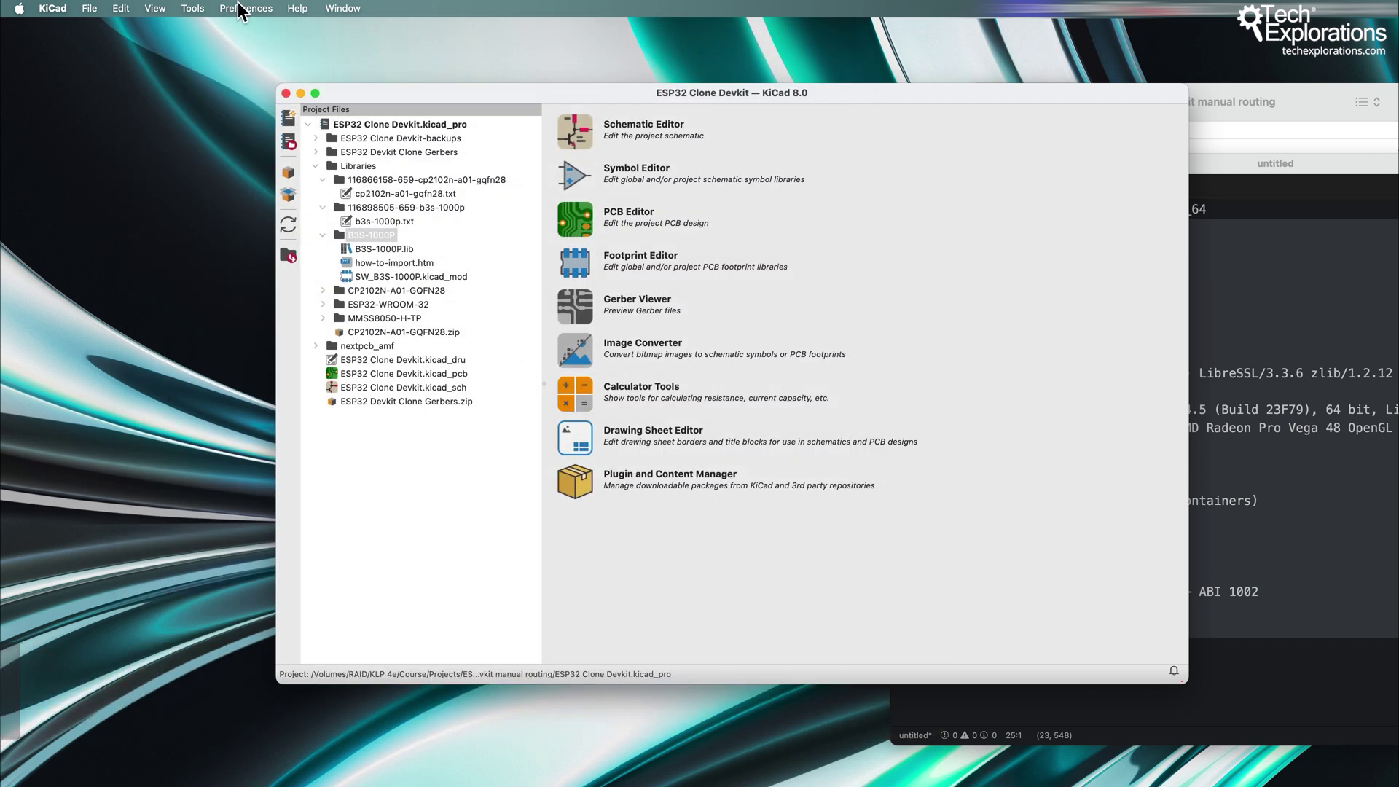
{"action": "left_click_drag", "start_coordinate": [437, 92], "coordinate": [182, 34]}
Show the File menu's Import Non-KiCad Project submenu with its CADSTAR, EAGLE and EasyEDA options.
{"action": "left_click", "coordinate": [89, 8]}
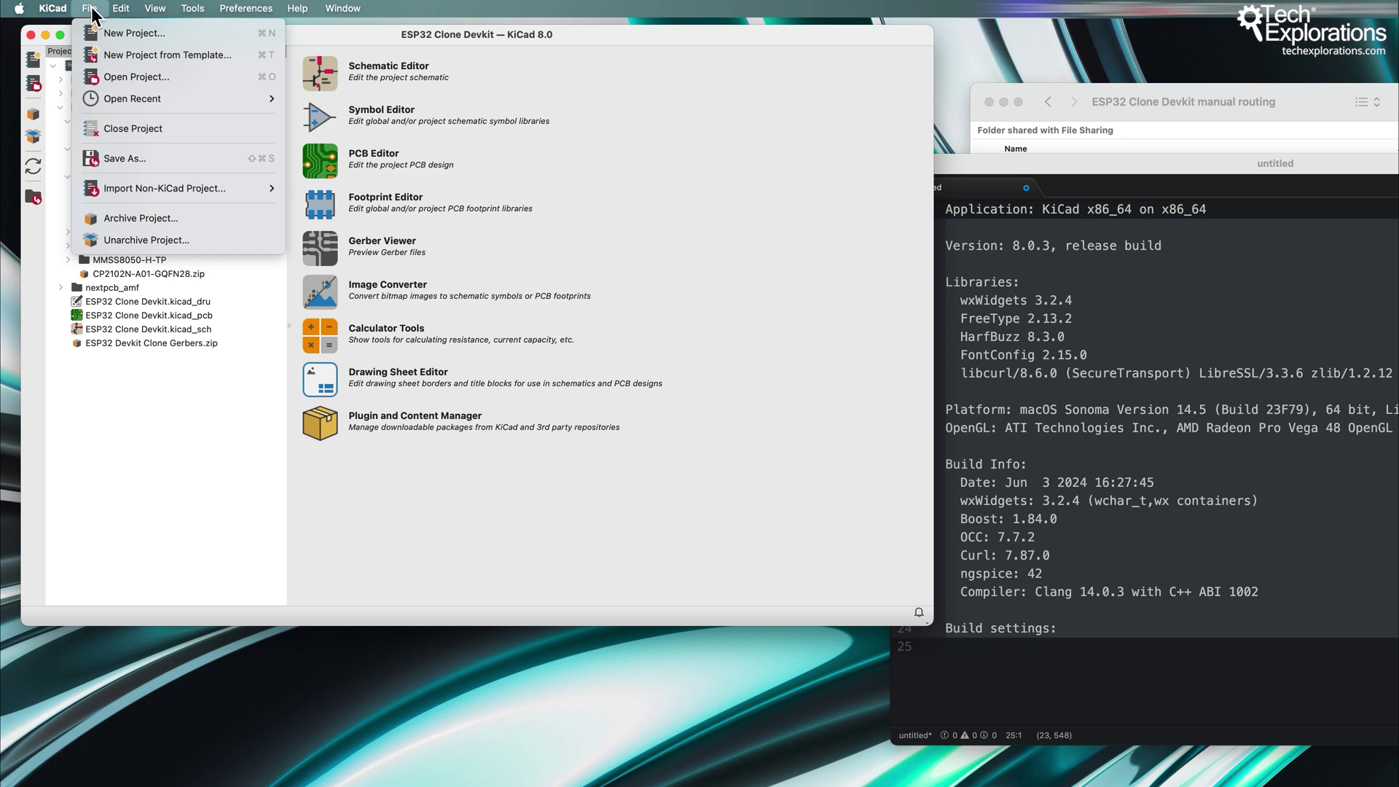
{"action": "left_click", "coordinate": [38, 81]}
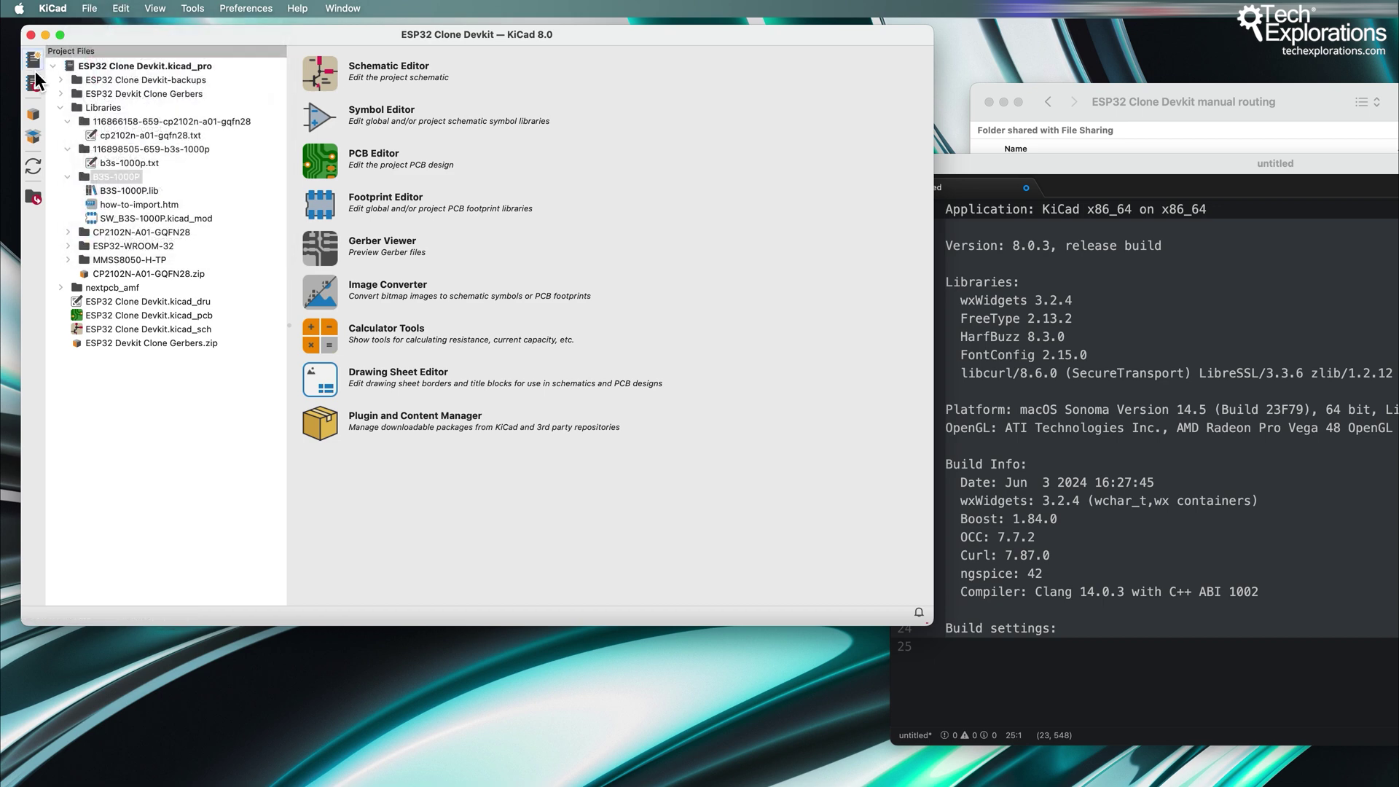
{"action": "left_click", "coordinate": [89, 8]}
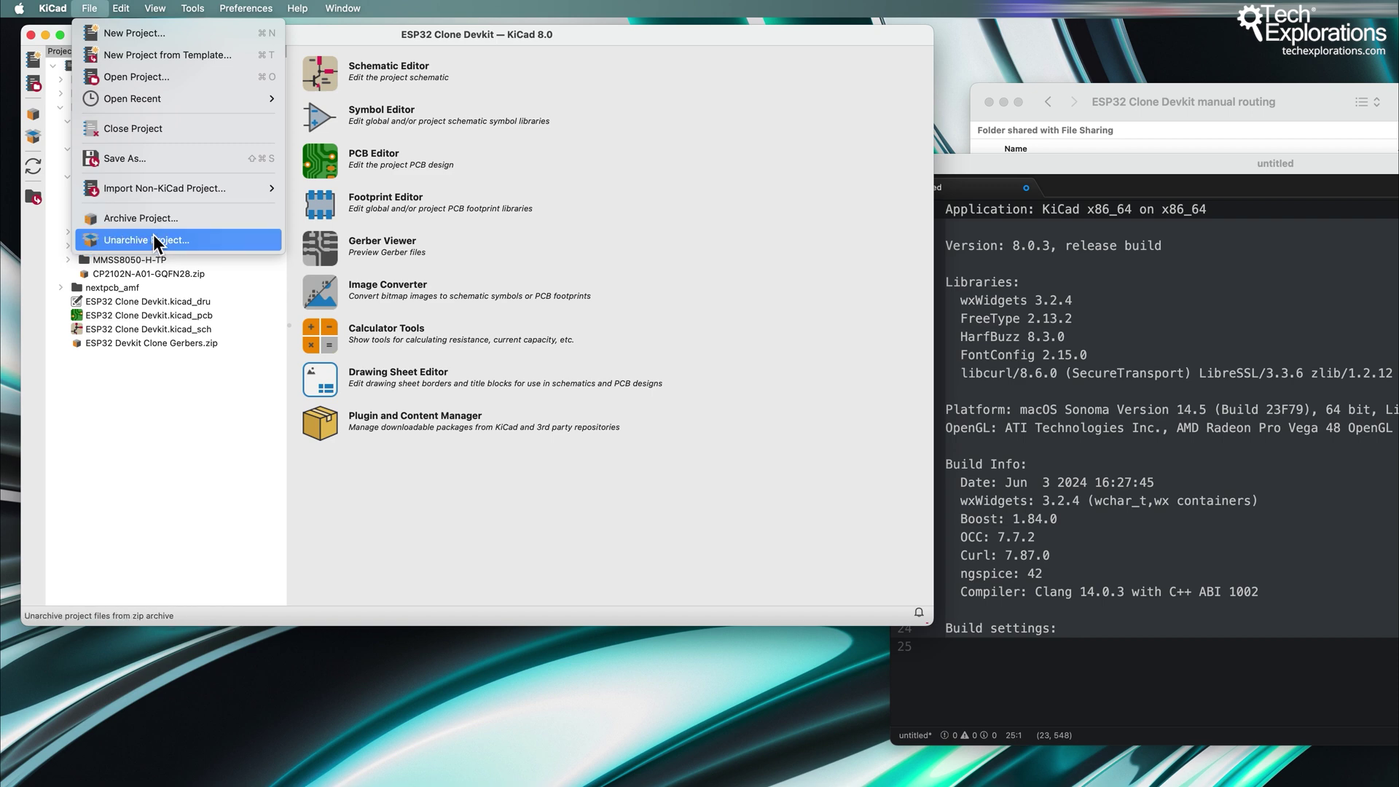
{"action": "mouse_move", "coordinate": [155, 191]}
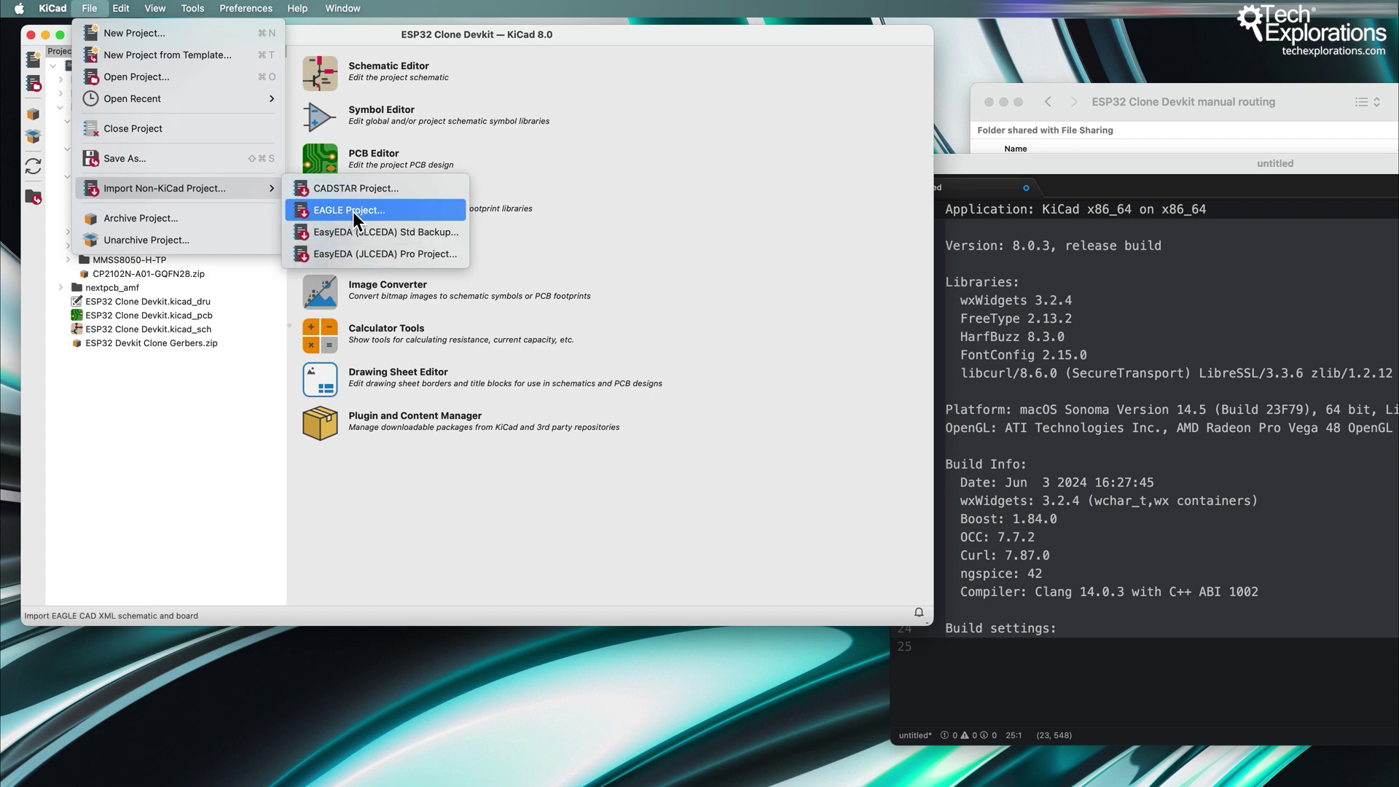
{"action": "mouse_move", "coordinate": [119, 9]}
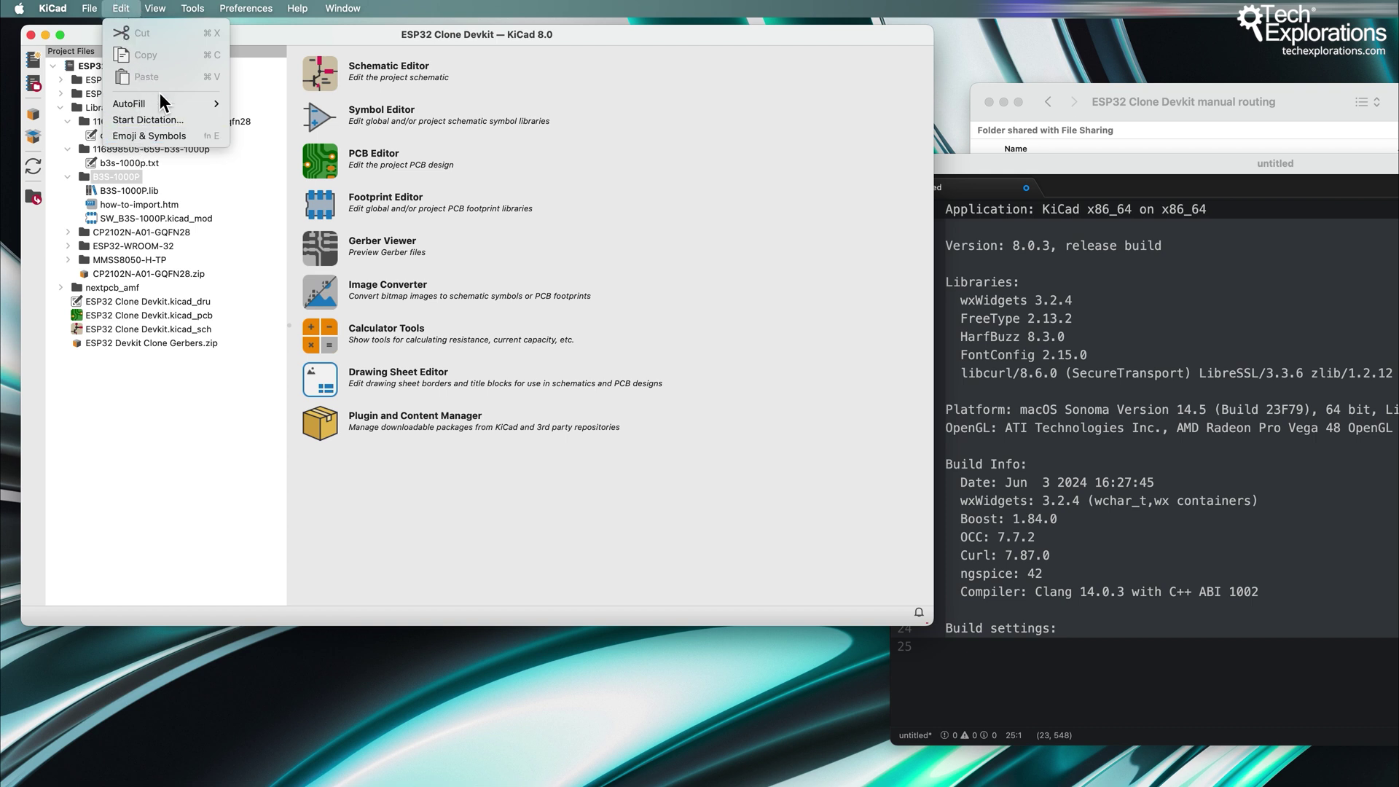
Browse the project folder's files from the Edit menu.
{"action": "mouse_move", "coordinate": [153, 108]}
{"action": "mouse_move", "coordinate": [167, 9]}
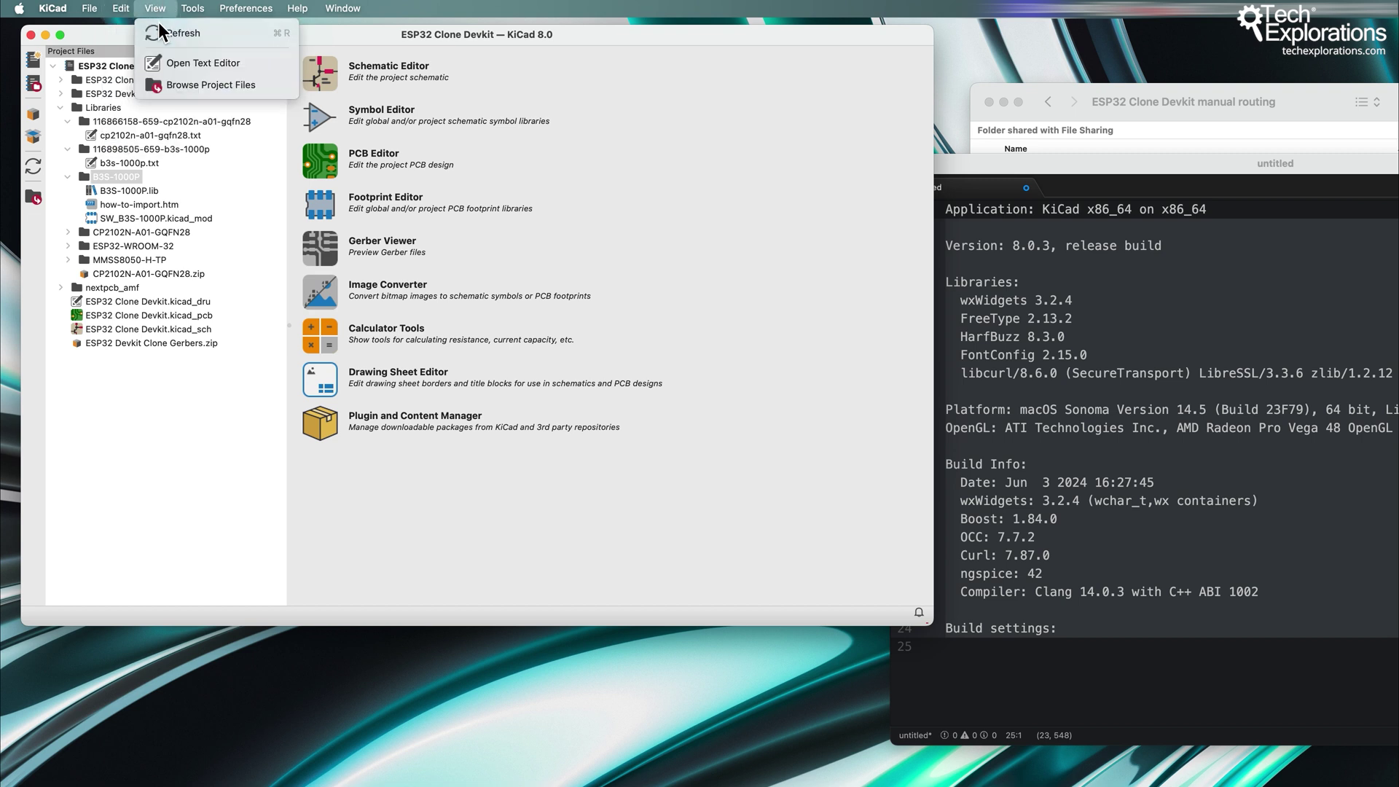
{"action": "left_click", "coordinate": [188, 85]}
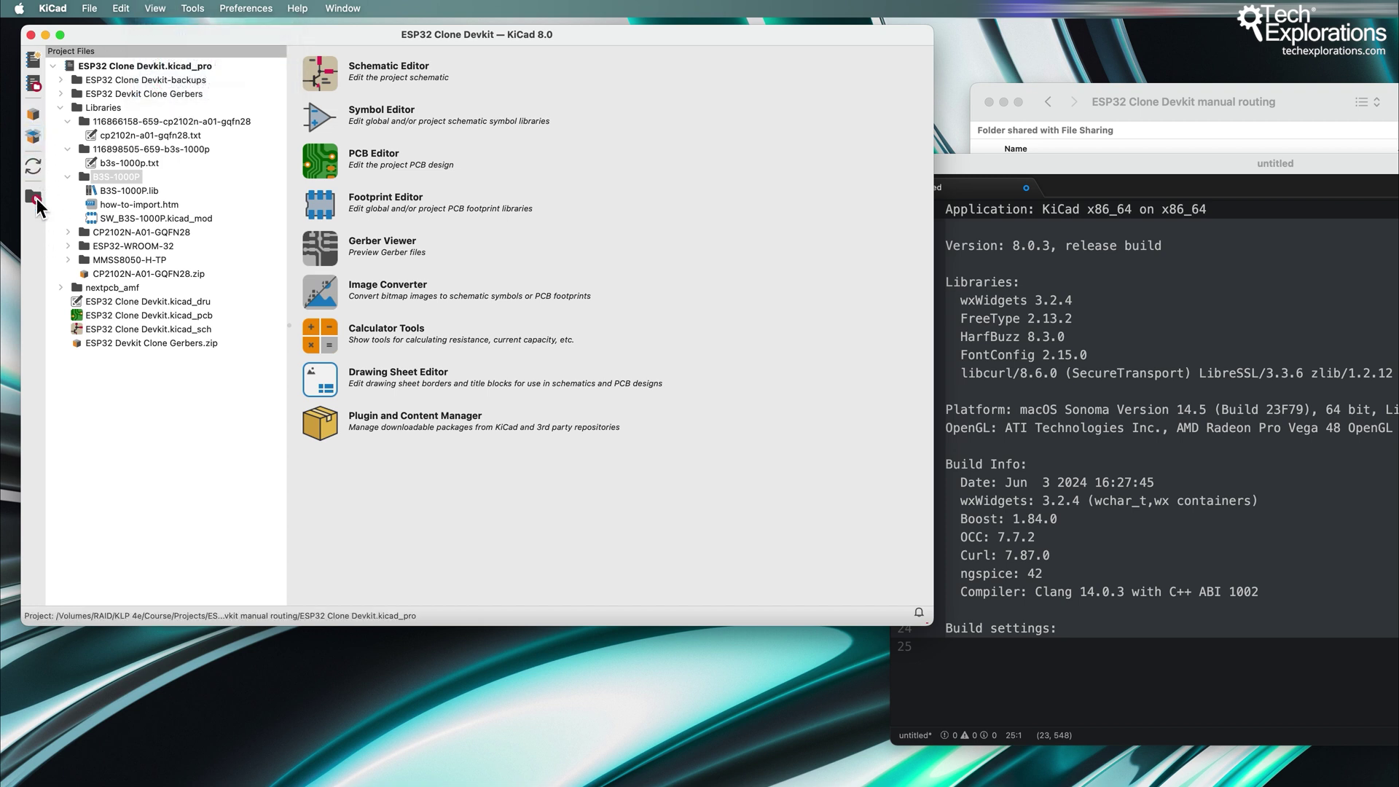
Launch the text editor from the View menu and select ESP32 Clone Devkit.kicad_sch in the project tree.
{"action": "left_click", "coordinate": [154, 8]}
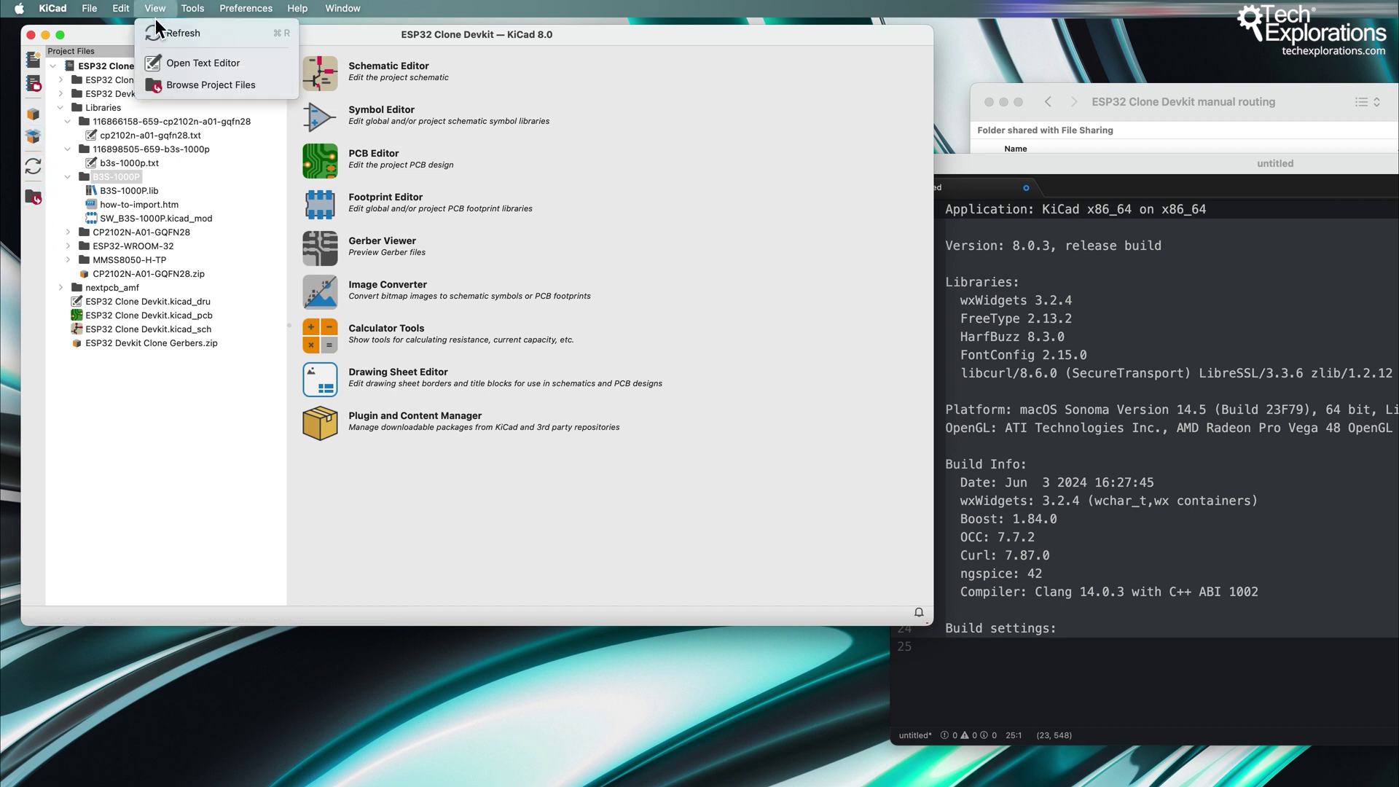
{"action": "left_click", "coordinate": [169, 63]}
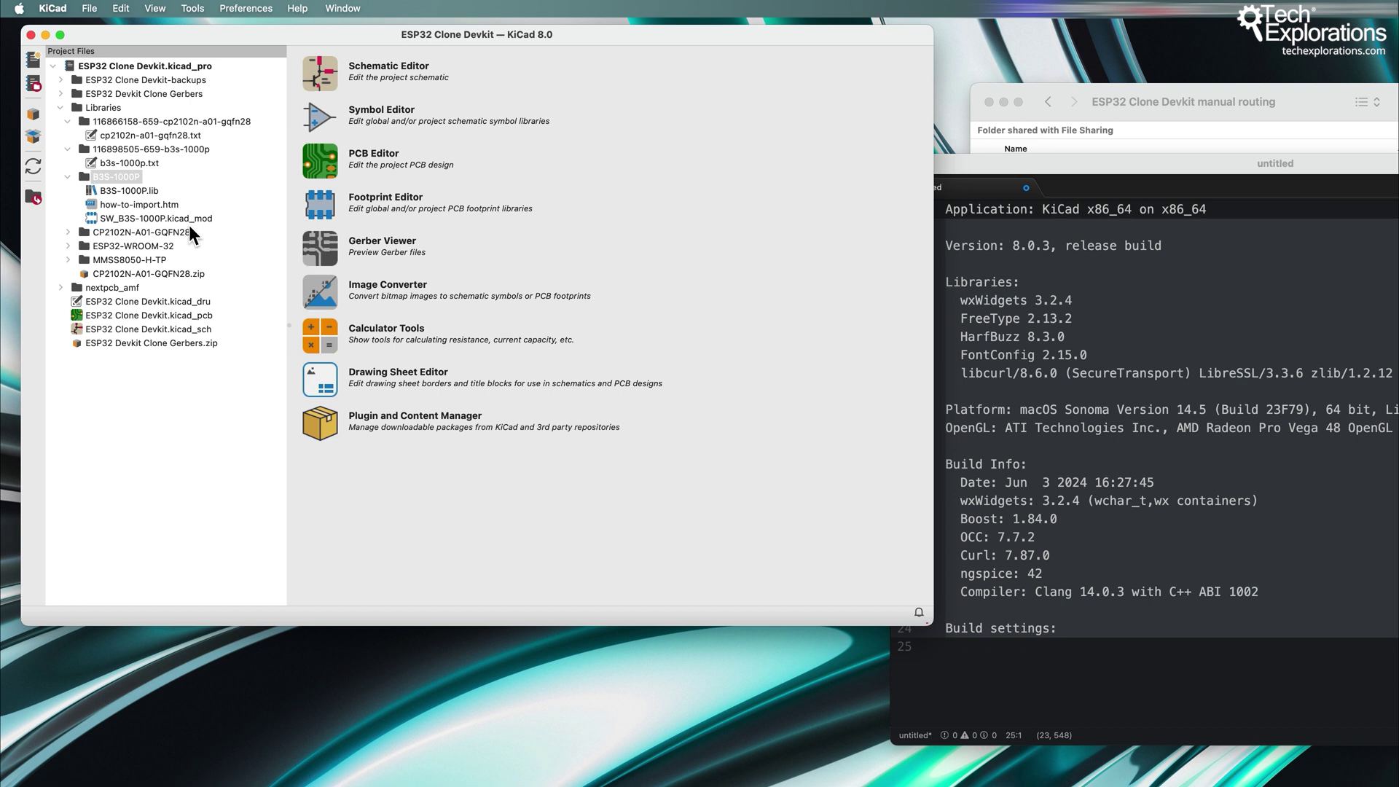
{"action": "left_click", "coordinate": [141, 313]}
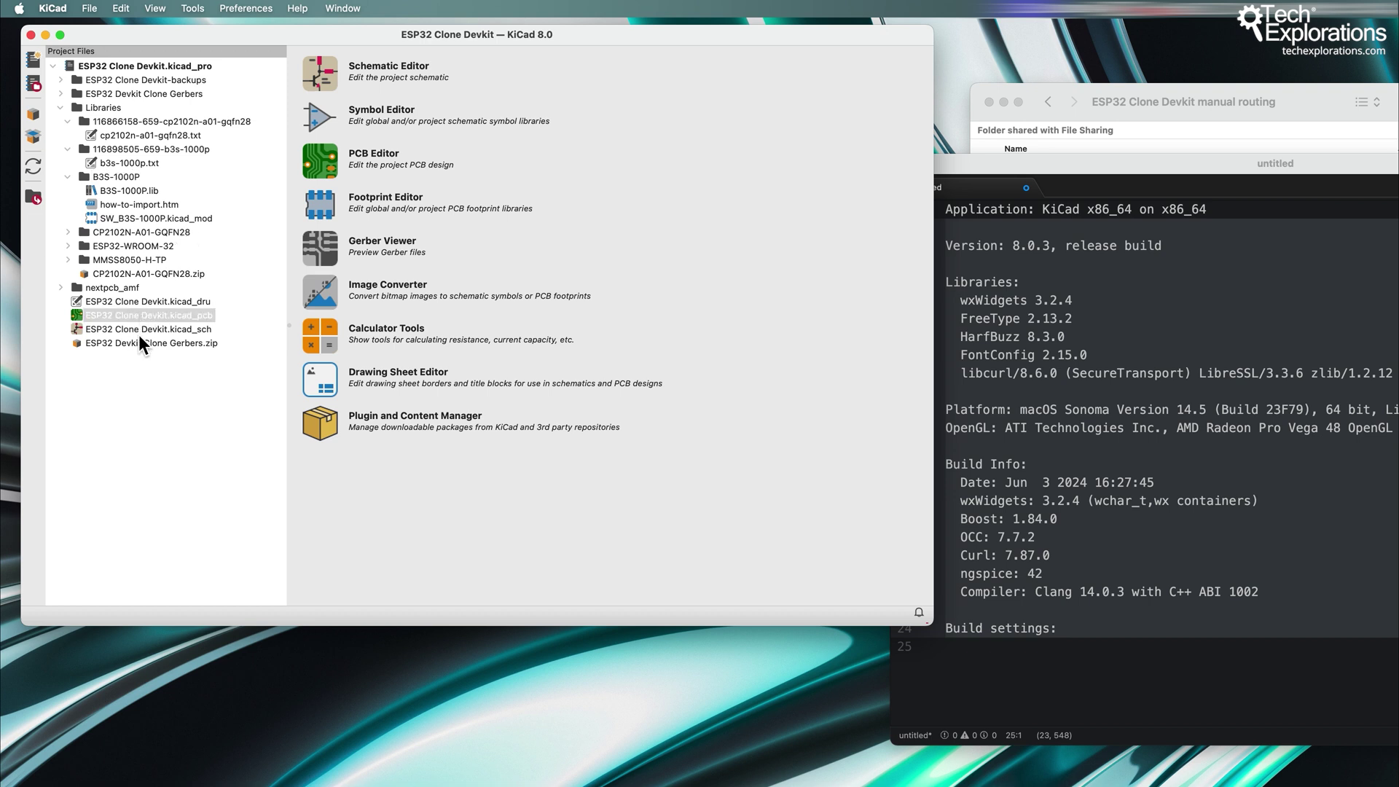
{"action": "left_click", "coordinate": [162, 329]}
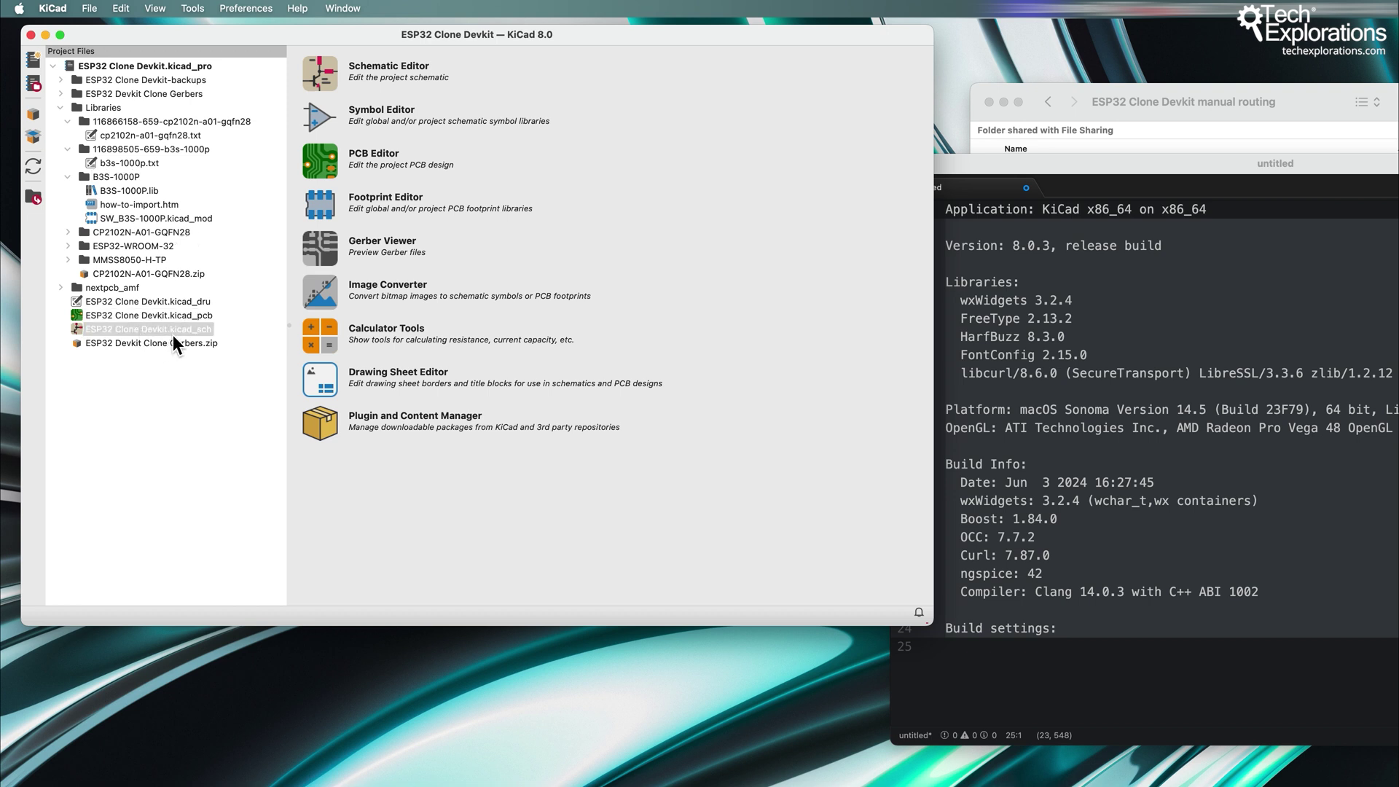
Open ESP32 Clone Devkit.kicad_sch as plain text in TextEdit and enlarge the window.
{"action": "right_click", "coordinate": [169, 334]}
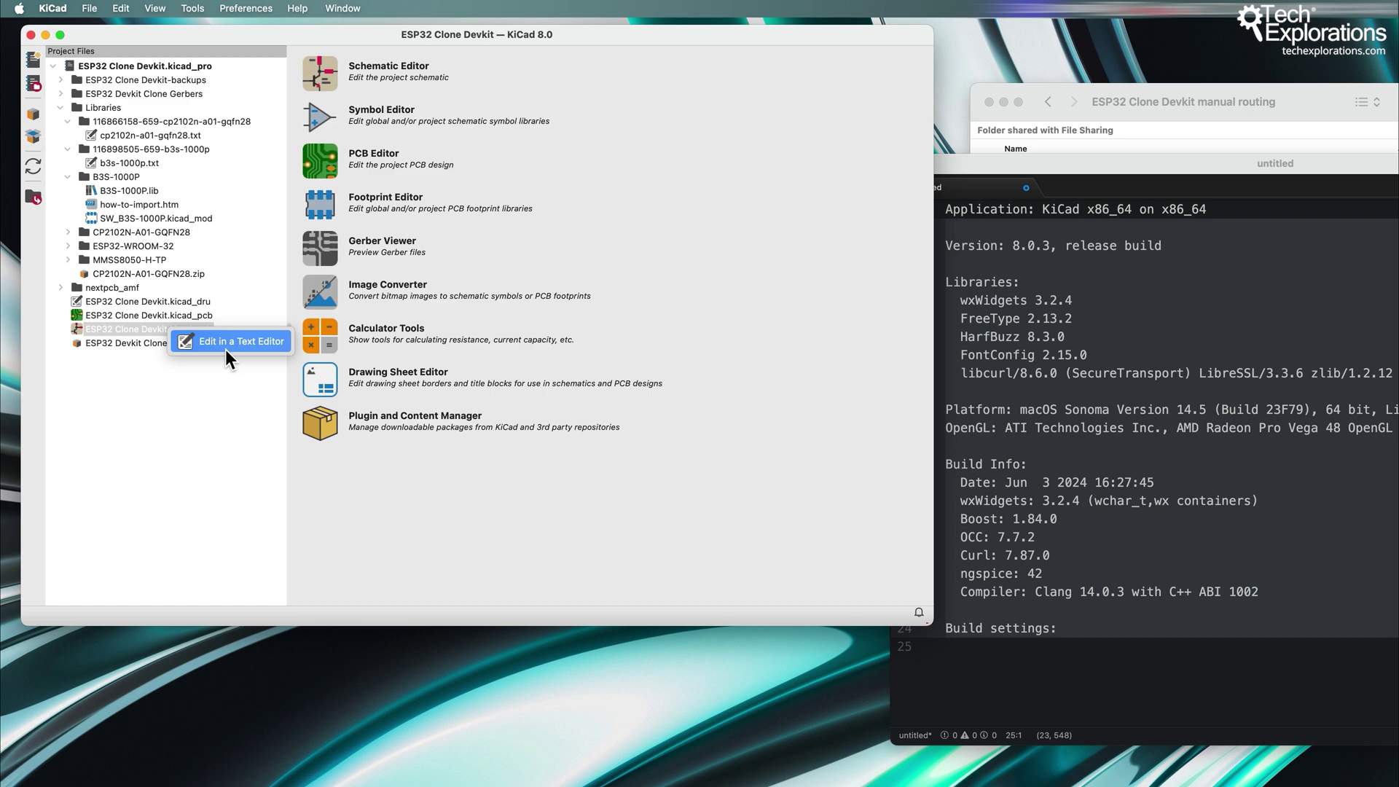
{"action": "left_click", "coordinate": [225, 340]}
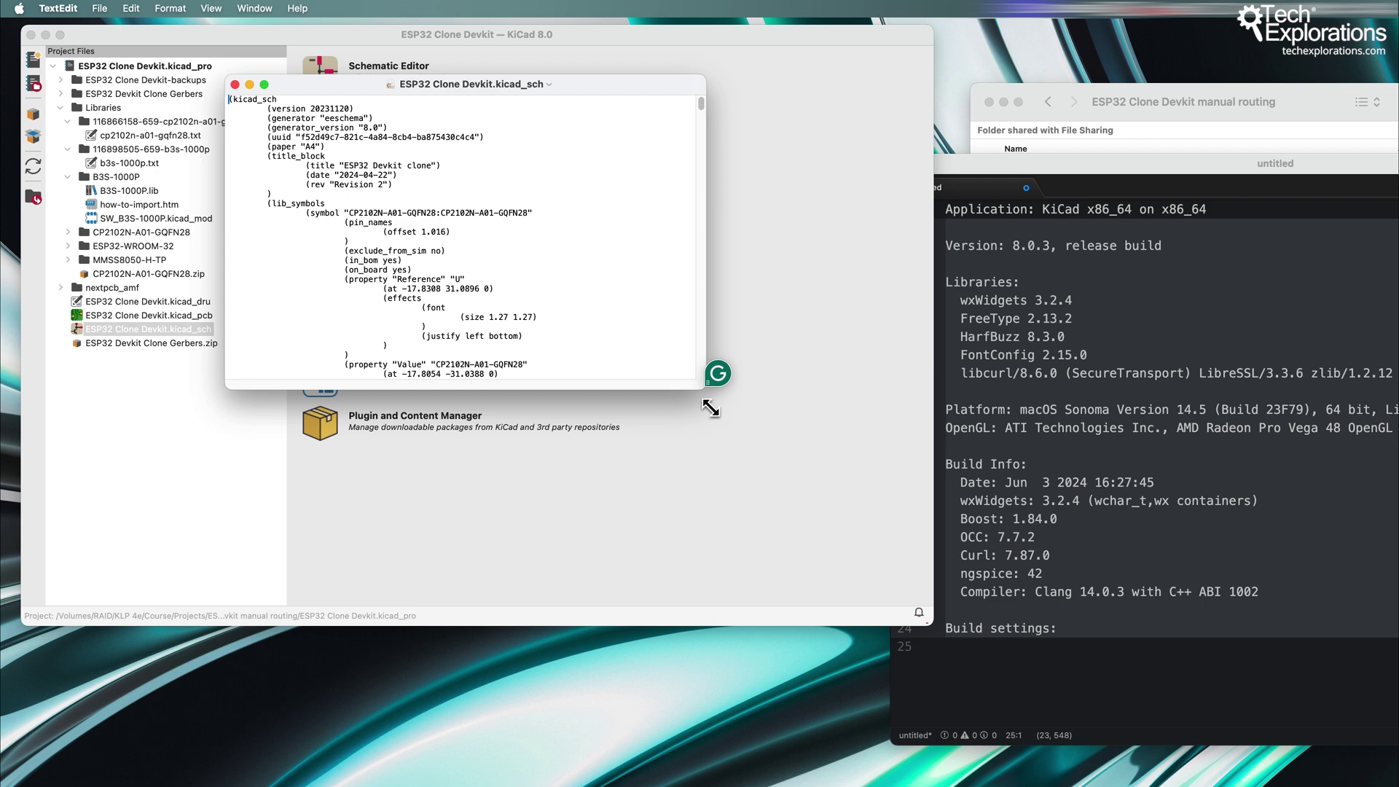
{"action": "left_click_drag", "start_coordinate": [706, 389], "coordinate": [976, 726]}
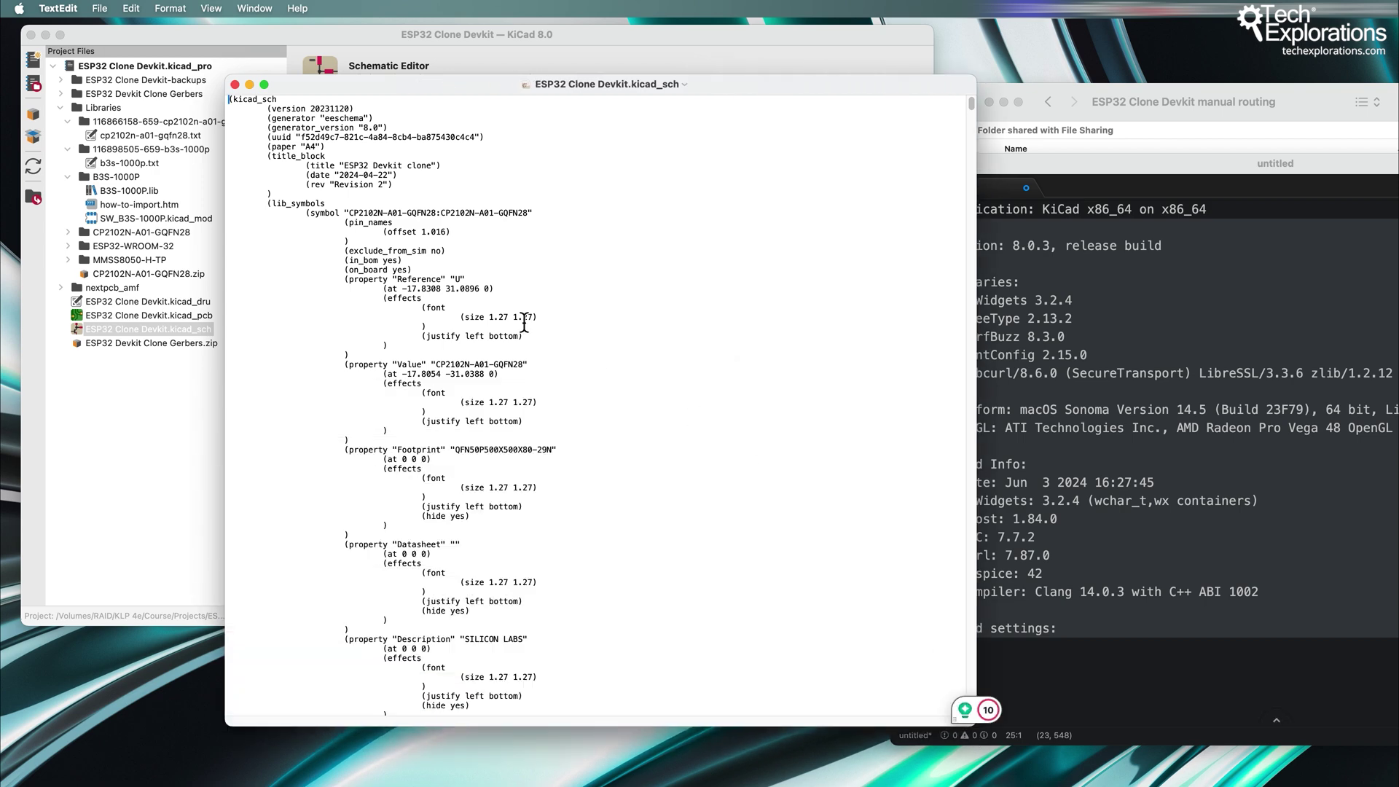
{"action": "scroll", "coordinate": [524, 322], "scroll_direction": "down", "scroll_amount": 15}
{"action": "scroll", "coordinate": [524, 322], "scroll_direction": "down", "scroll_amount": 10}
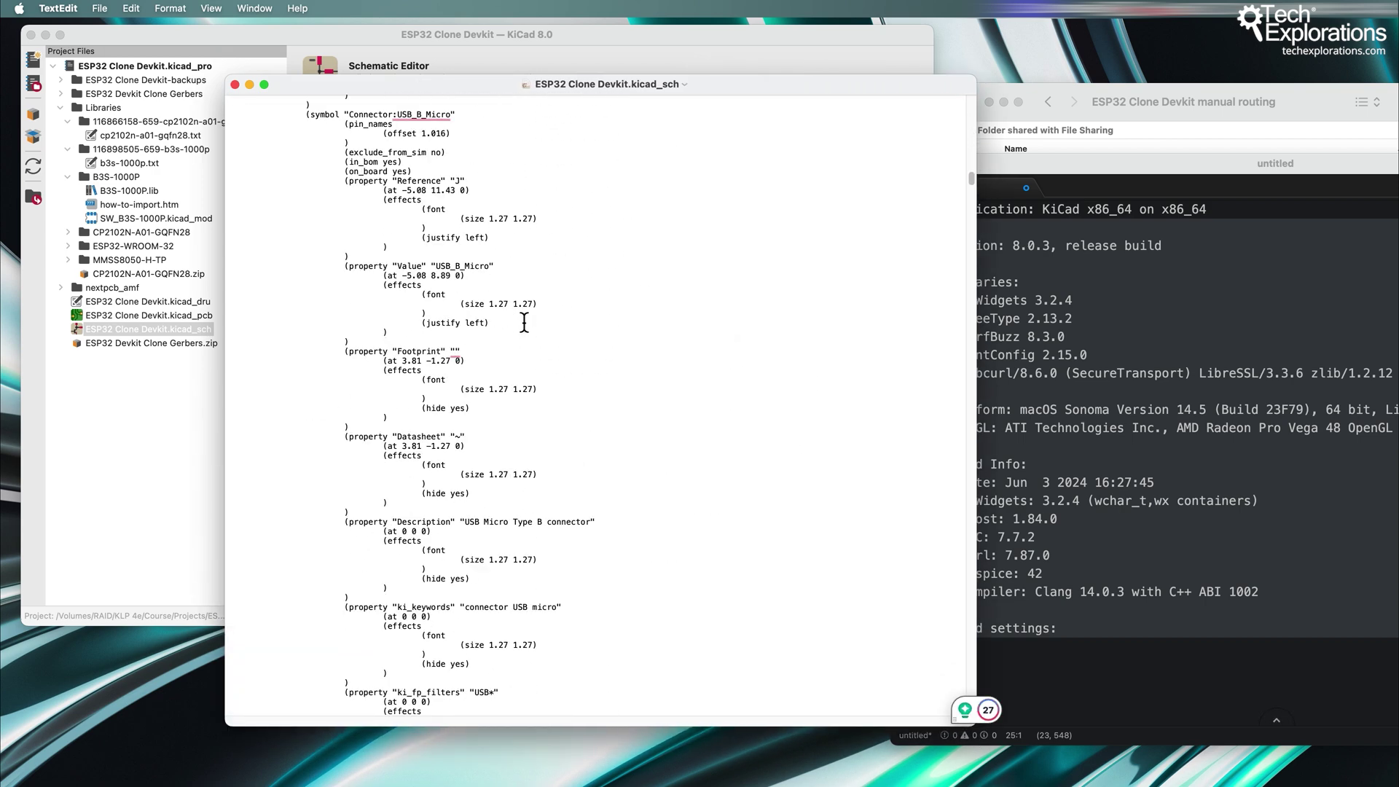
Change the USB_B_Micro Value font size to 1.0, then close the file.
{"action": "left_click", "coordinate": [500, 304]}
{"action": "left_click_drag", "start_coordinate": [500, 303], "coordinate": [528, 304]}
{"action": "type", "text": "0 1.0"}
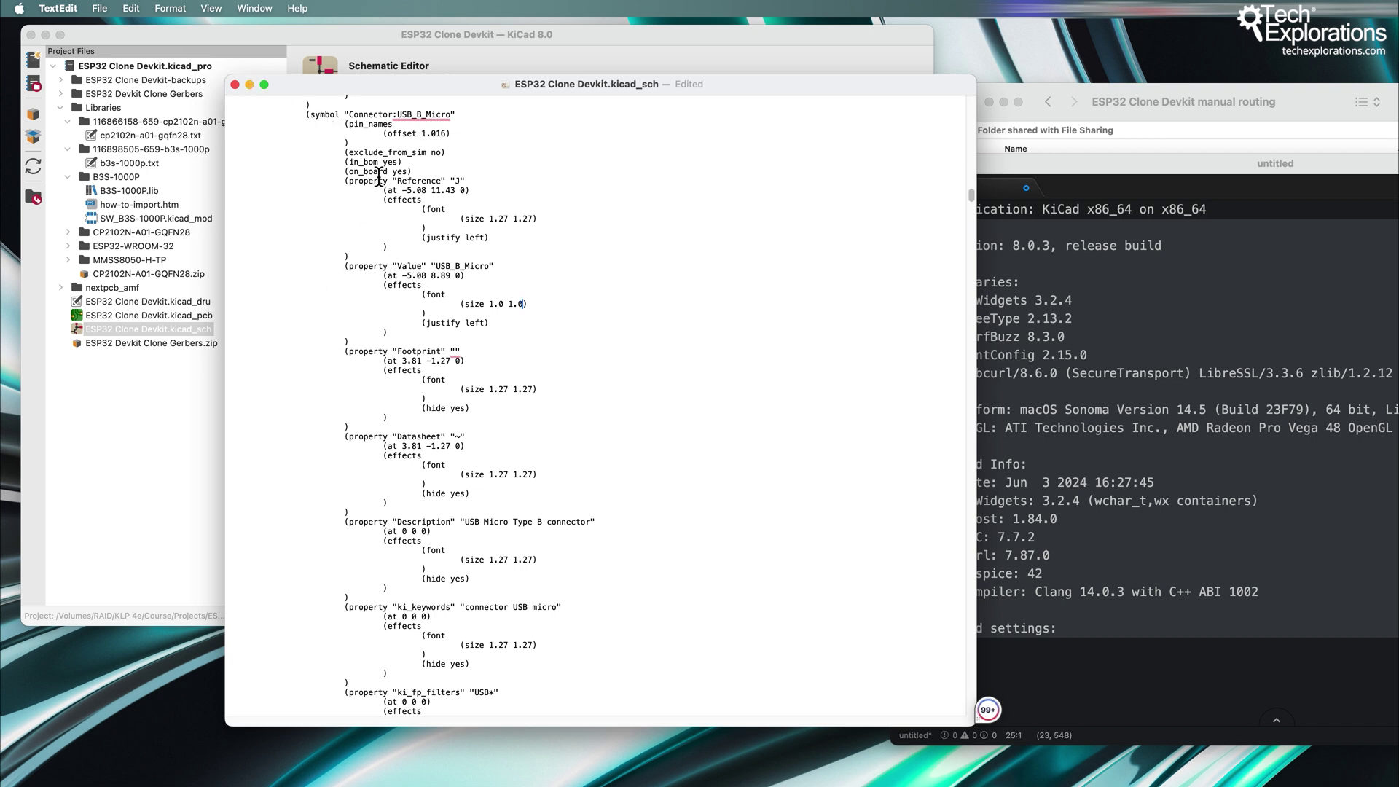
{"action": "left_click", "coordinate": [236, 86]}
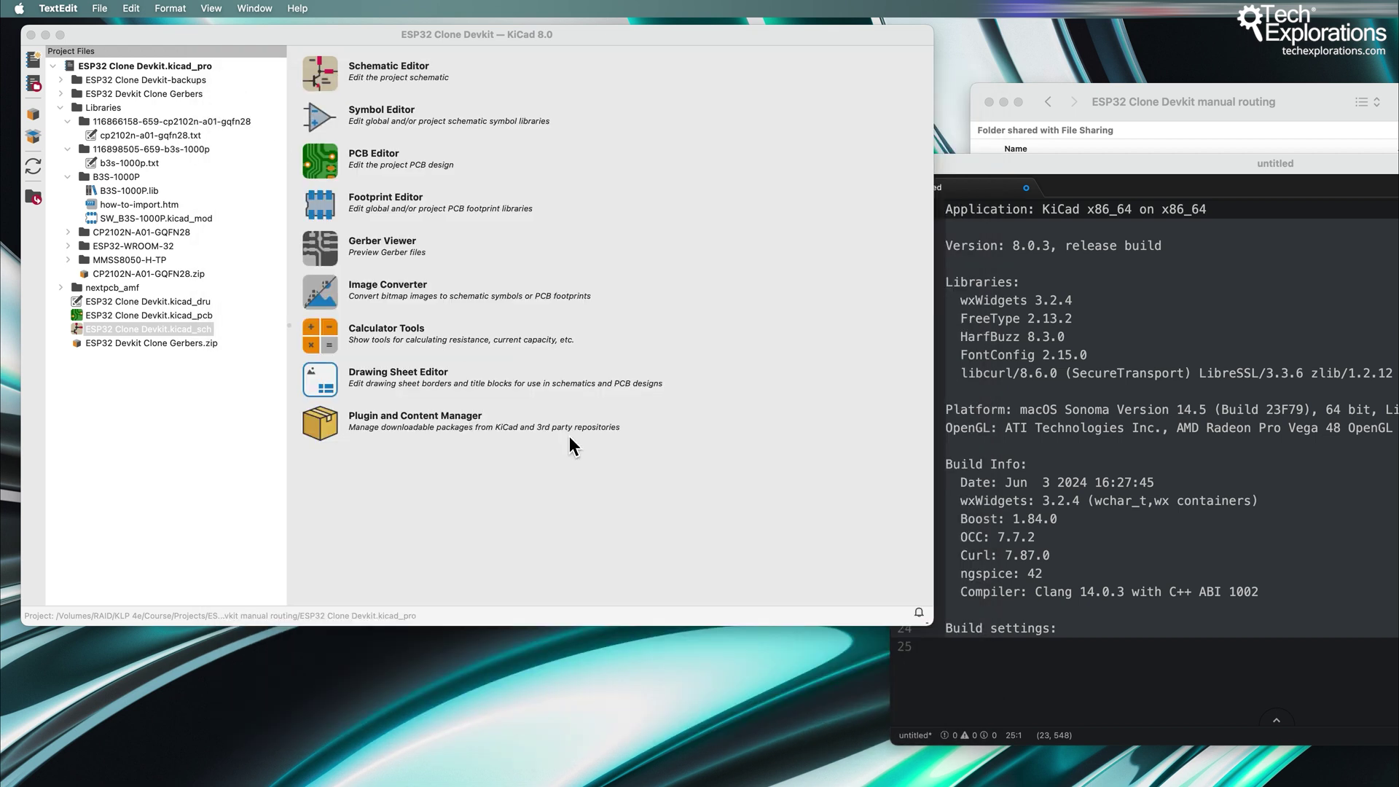
Launch the Gerber Viewer from KiCad's Tools menu.
{"action": "left_click", "coordinate": [54, 561]}
{"action": "left_click", "coordinate": [193, 9]}
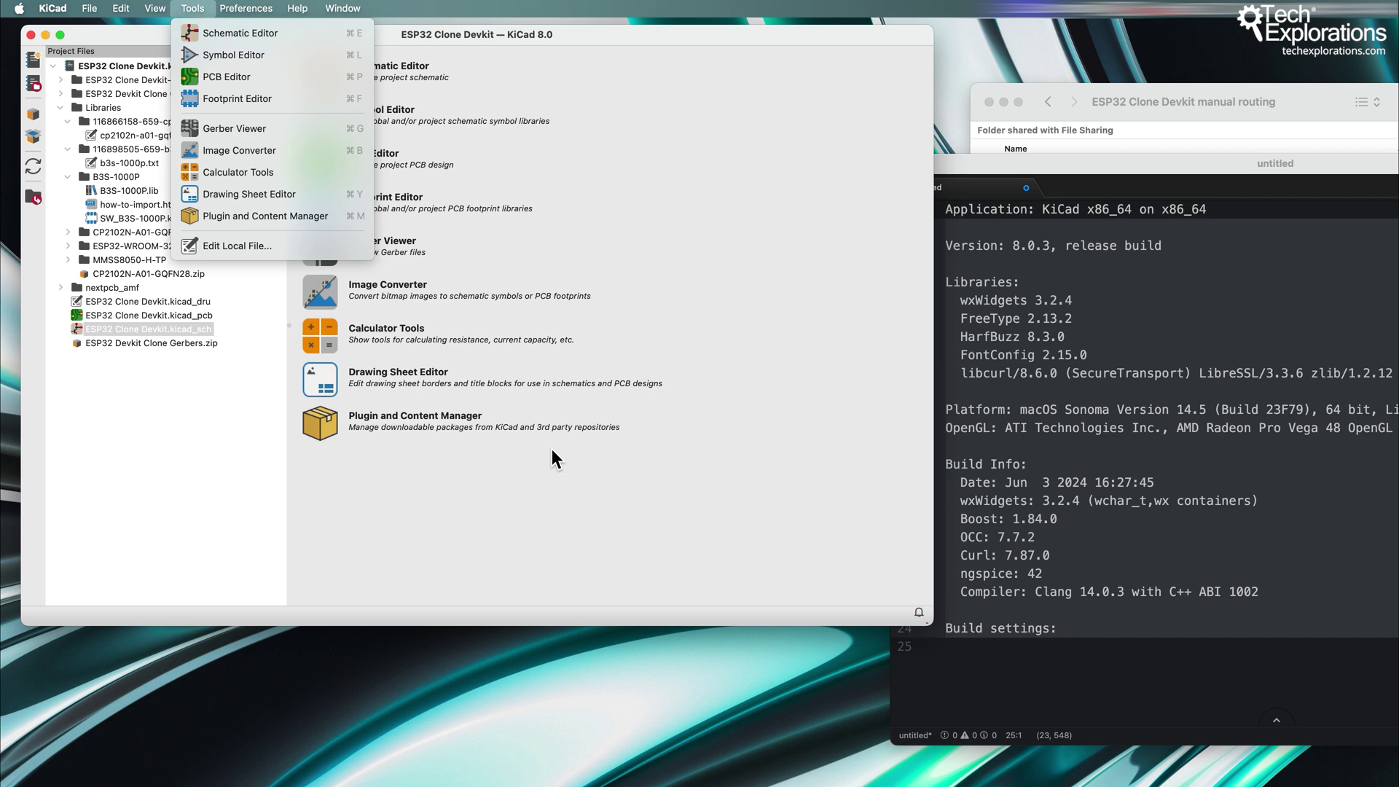
{"action": "left_click", "coordinate": [627, 546]}
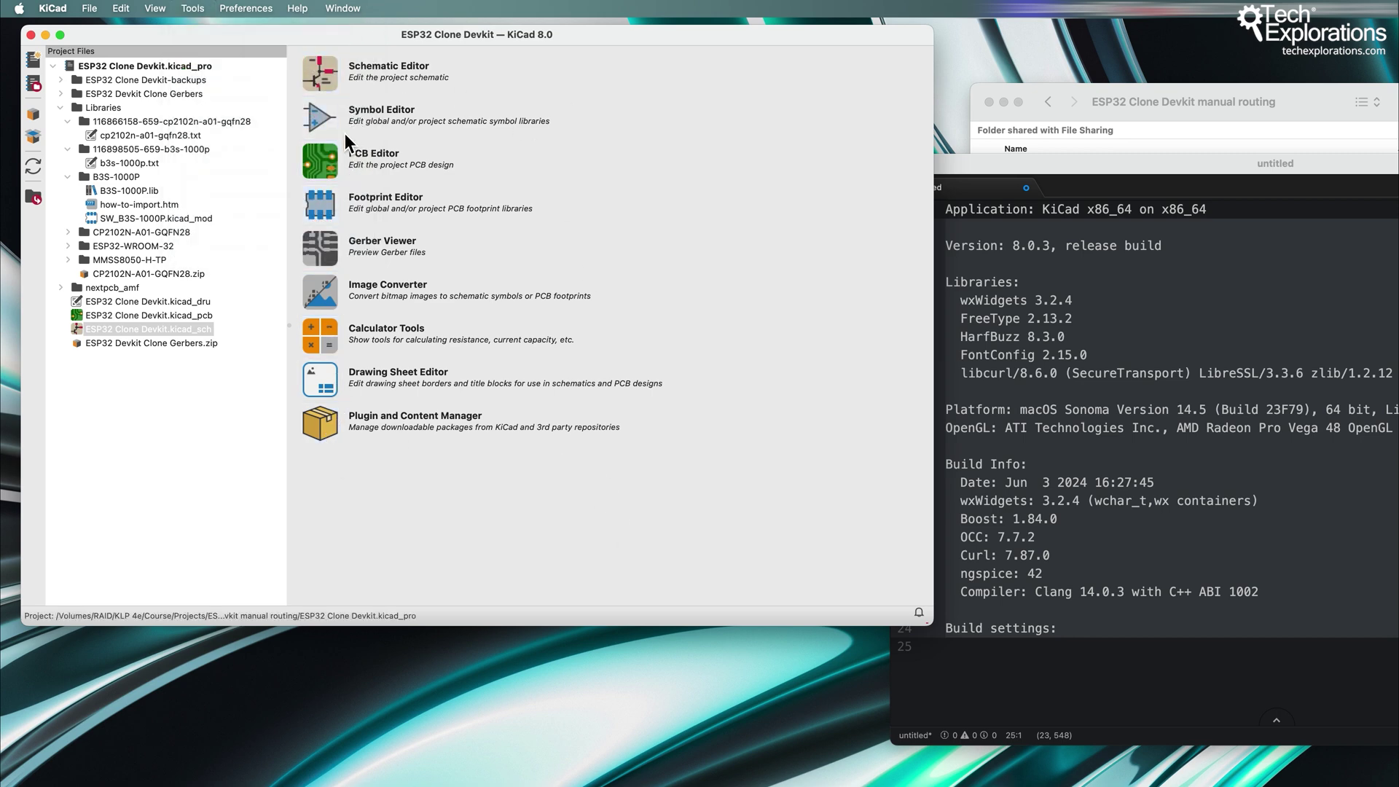
{"action": "left_click", "coordinate": [192, 8]}
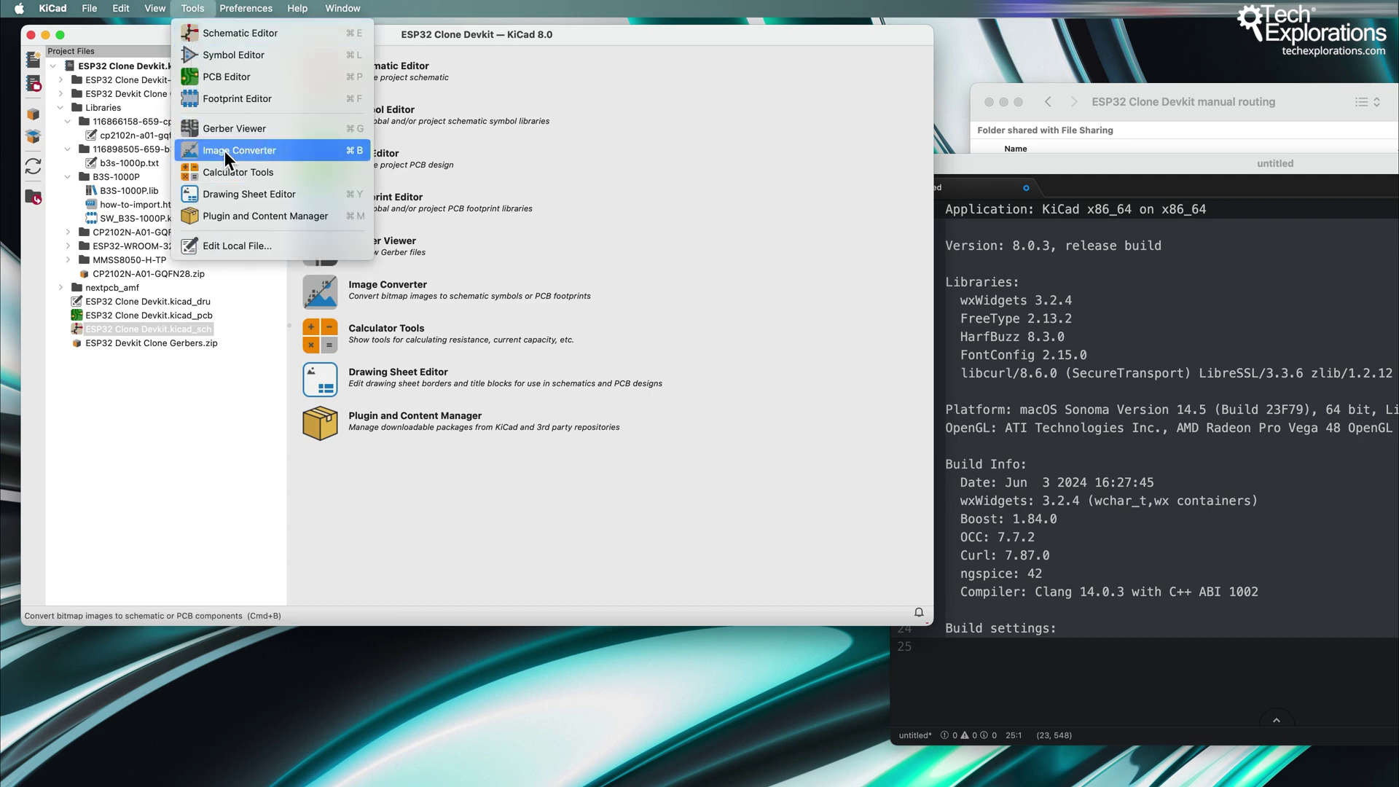
{"action": "left_click", "coordinate": [226, 129]}
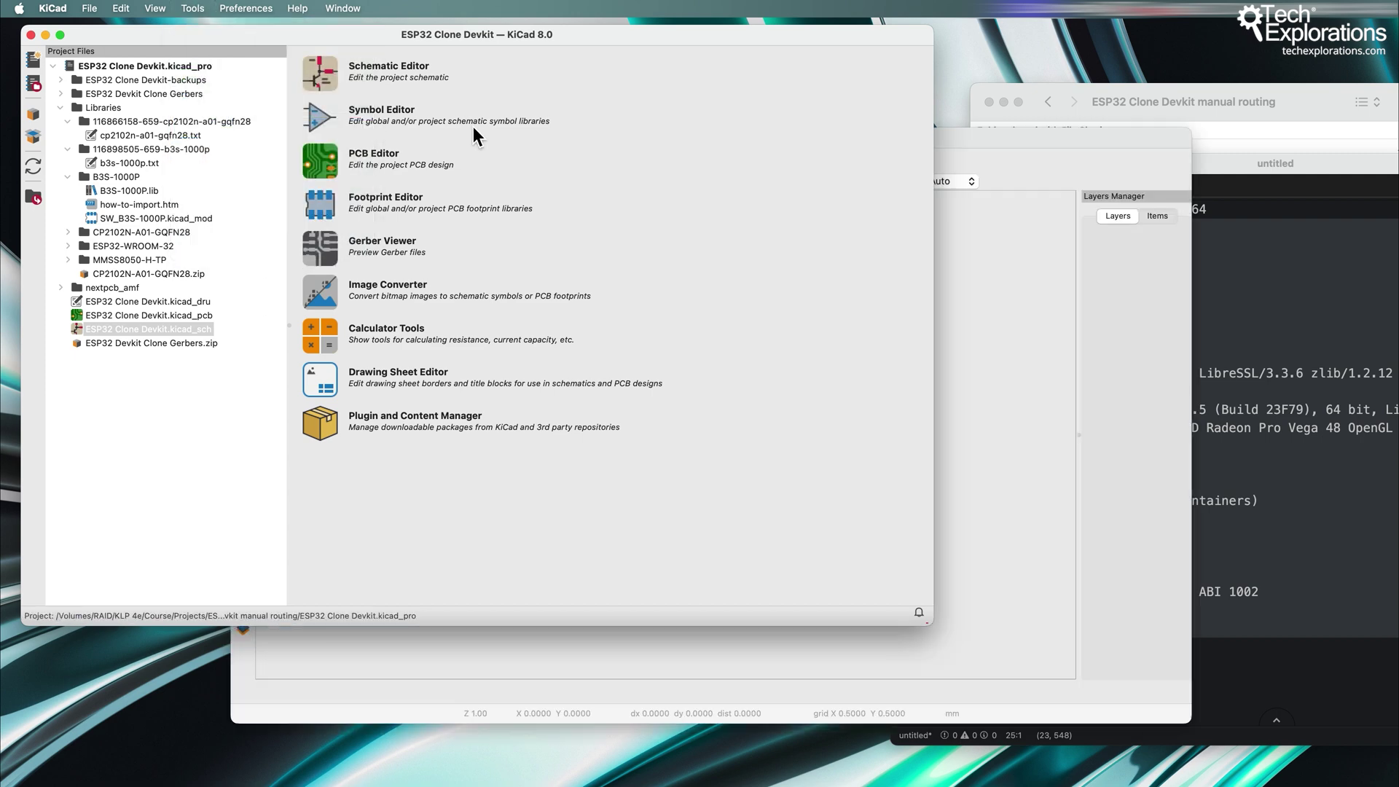
Load ESP32 Clone Devkit-B_Cu.gbl from the project's Gerbers folder into Gerber Viewer.
{"action": "left_click_drag", "start_coordinate": [984, 151], "coordinate": [844, 138]}
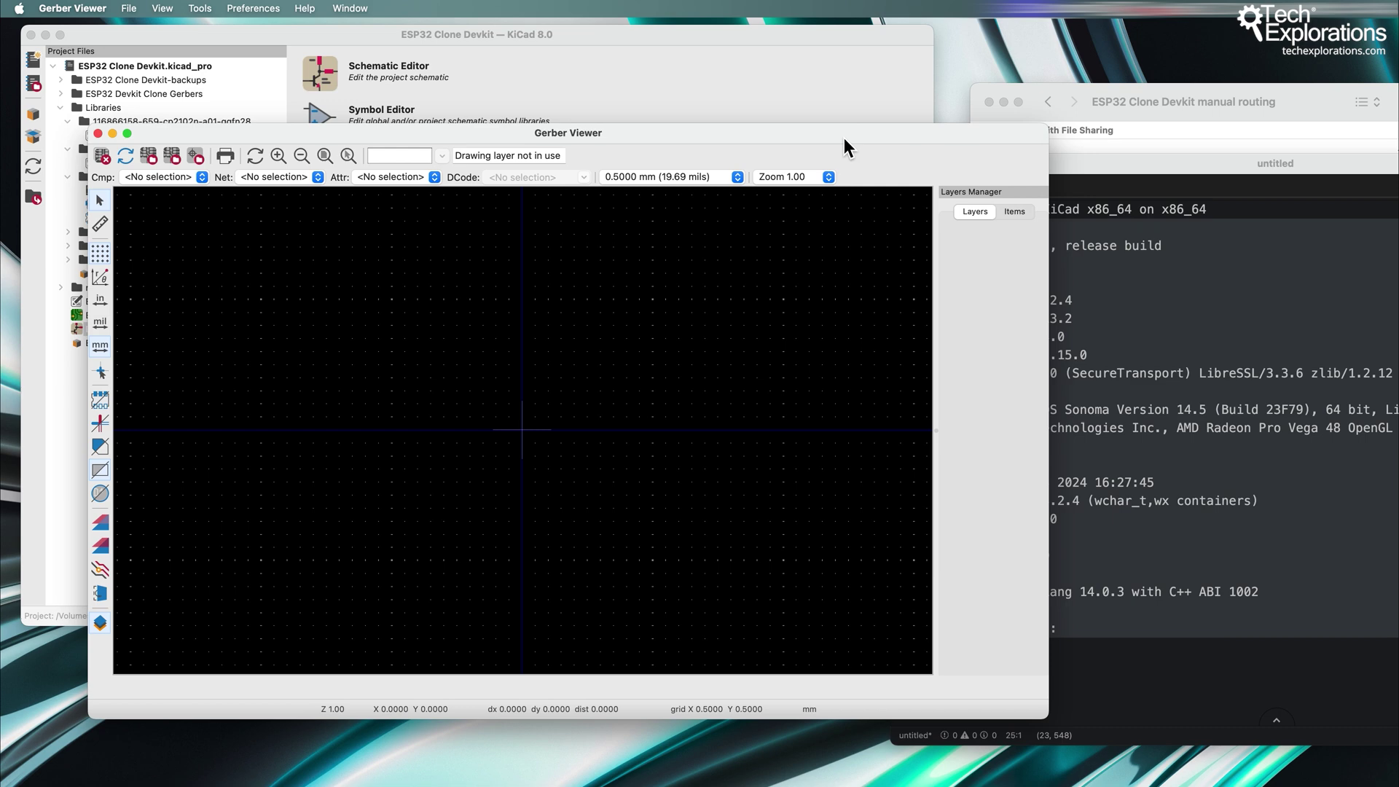
{"action": "left_click", "coordinate": [1174, 107]}
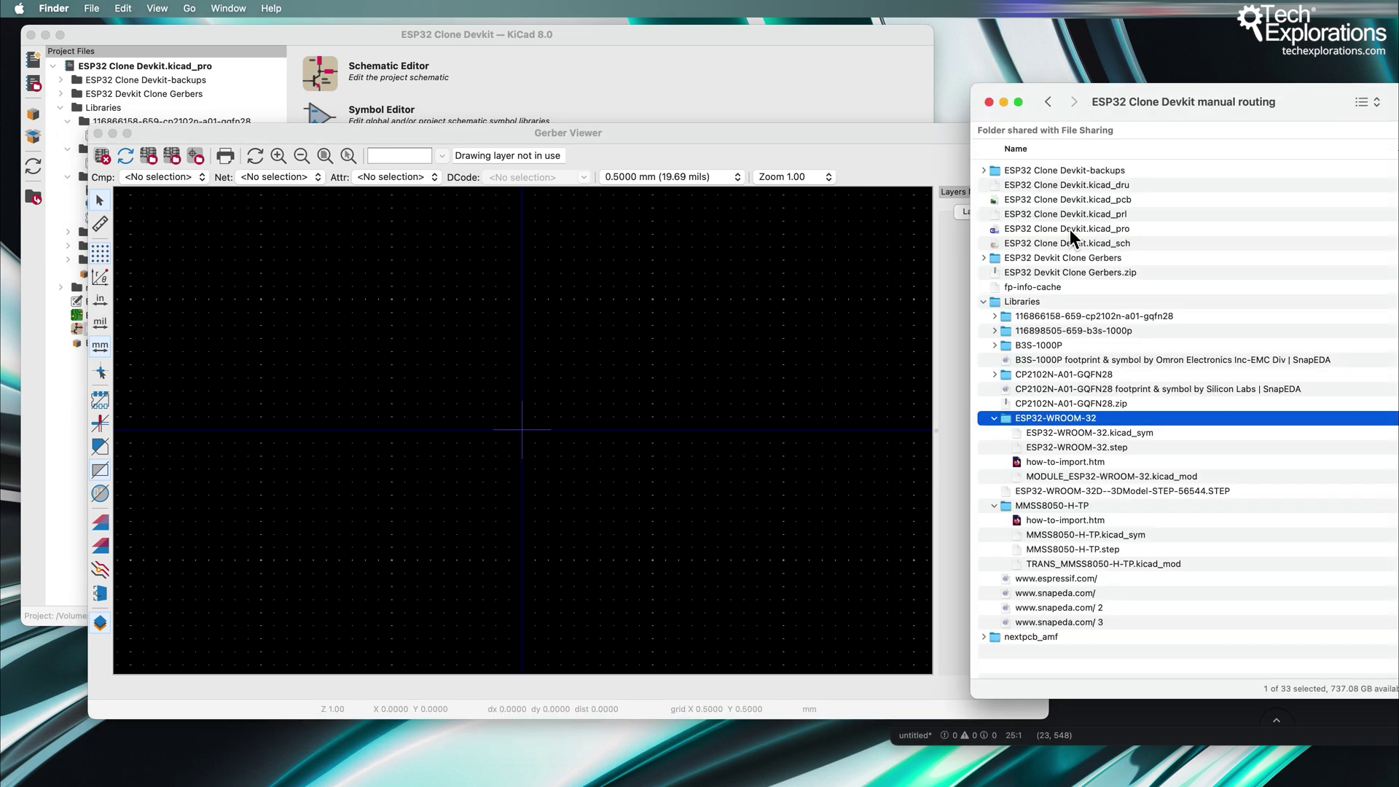
{"action": "left_click", "coordinate": [983, 302]}
{"action": "left_click", "coordinate": [983, 259]}
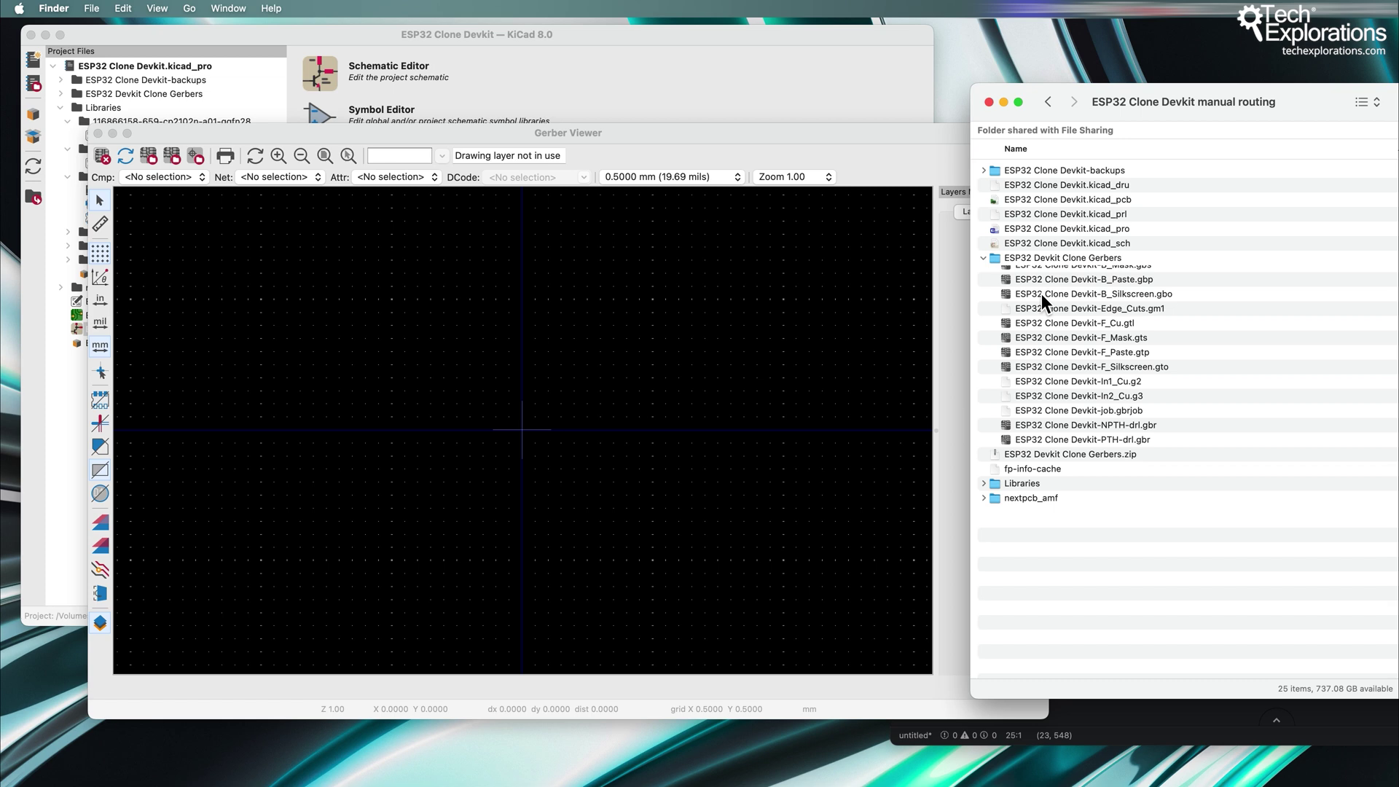
{"action": "left_click", "coordinate": [1065, 274]}
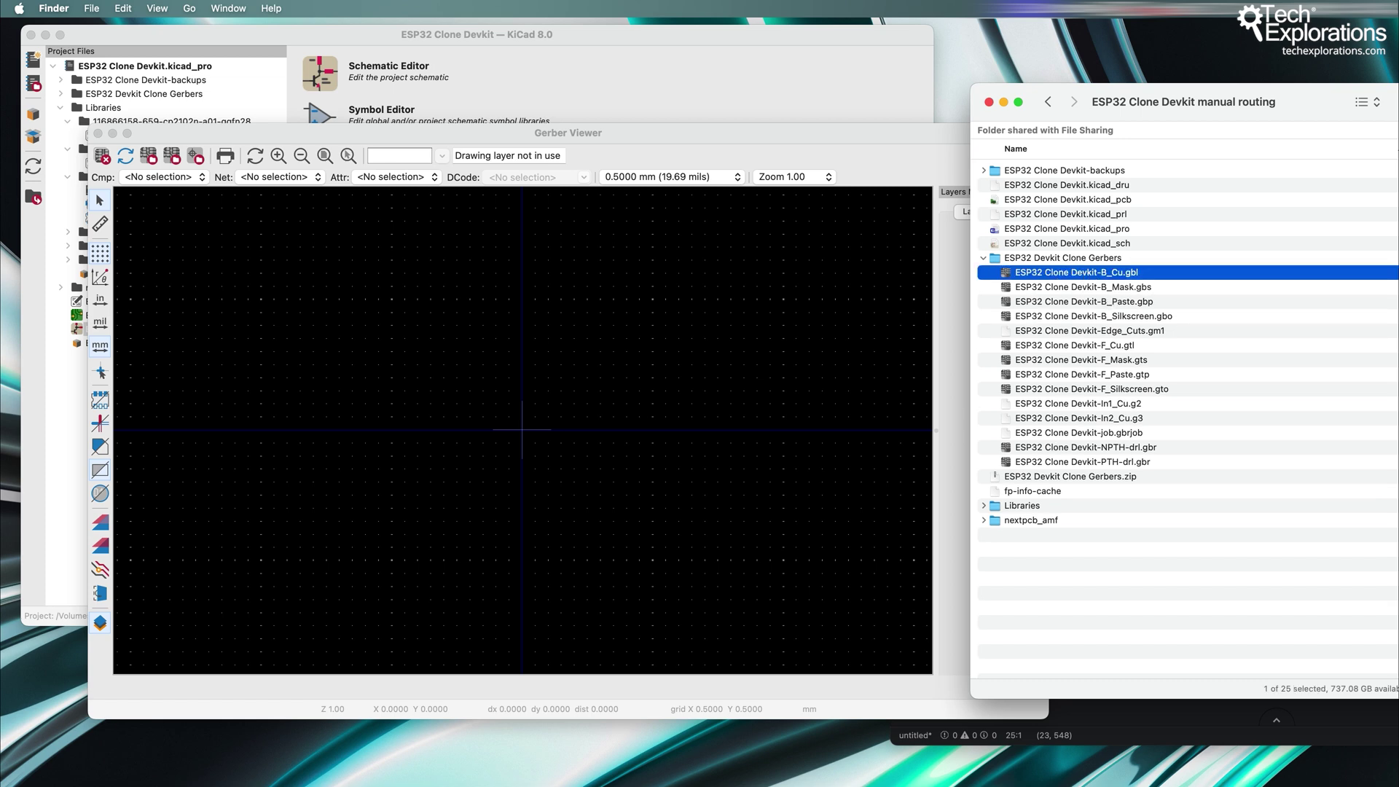
{"action": "left_click_drag", "start_coordinate": [1065, 273], "coordinate": [645, 318]}
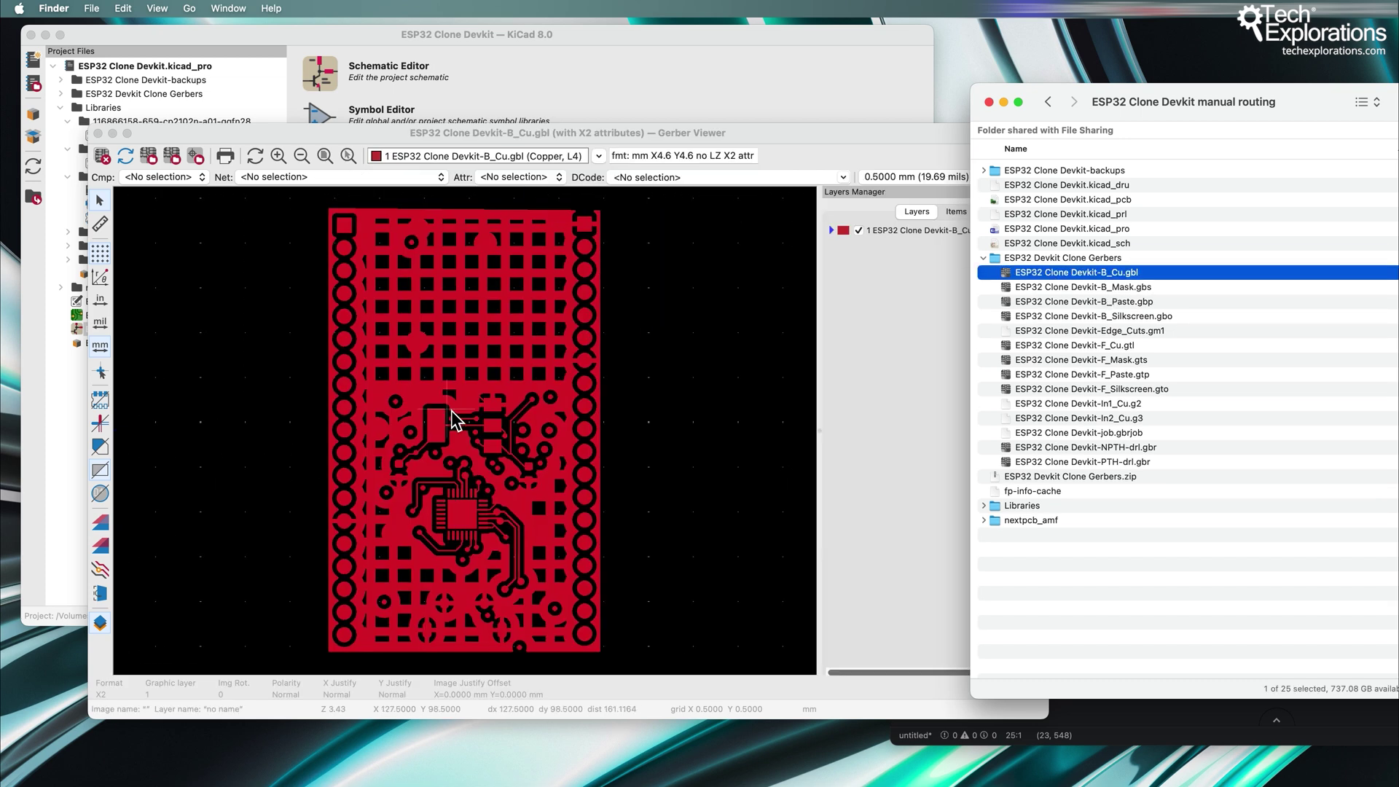
Hide the B_Cu layer and load F_Cu.gtl as the front copper layer.
{"action": "left_click", "coordinate": [872, 278]}
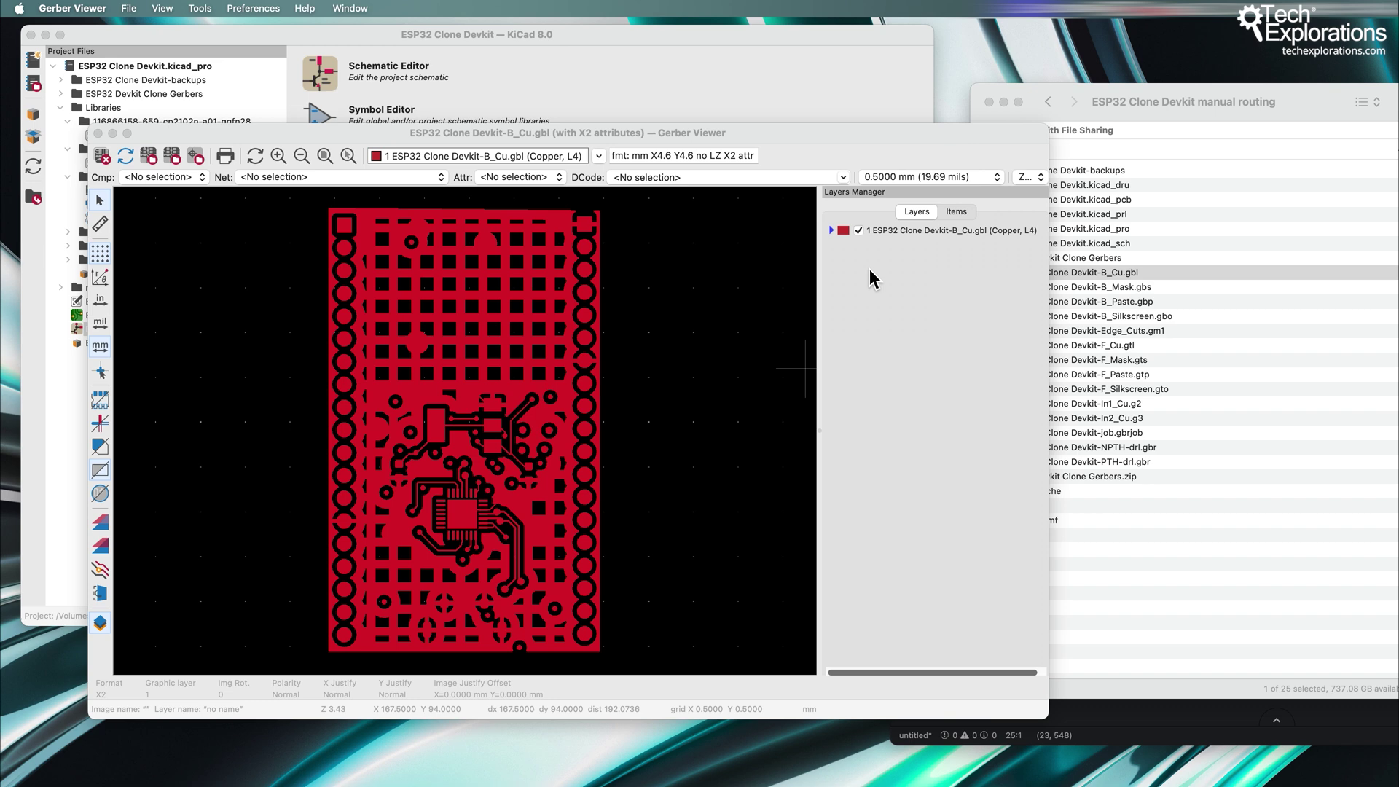
{"action": "left_click", "coordinate": [859, 230]}
{"action": "left_click", "coordinate": [1071, 274]}
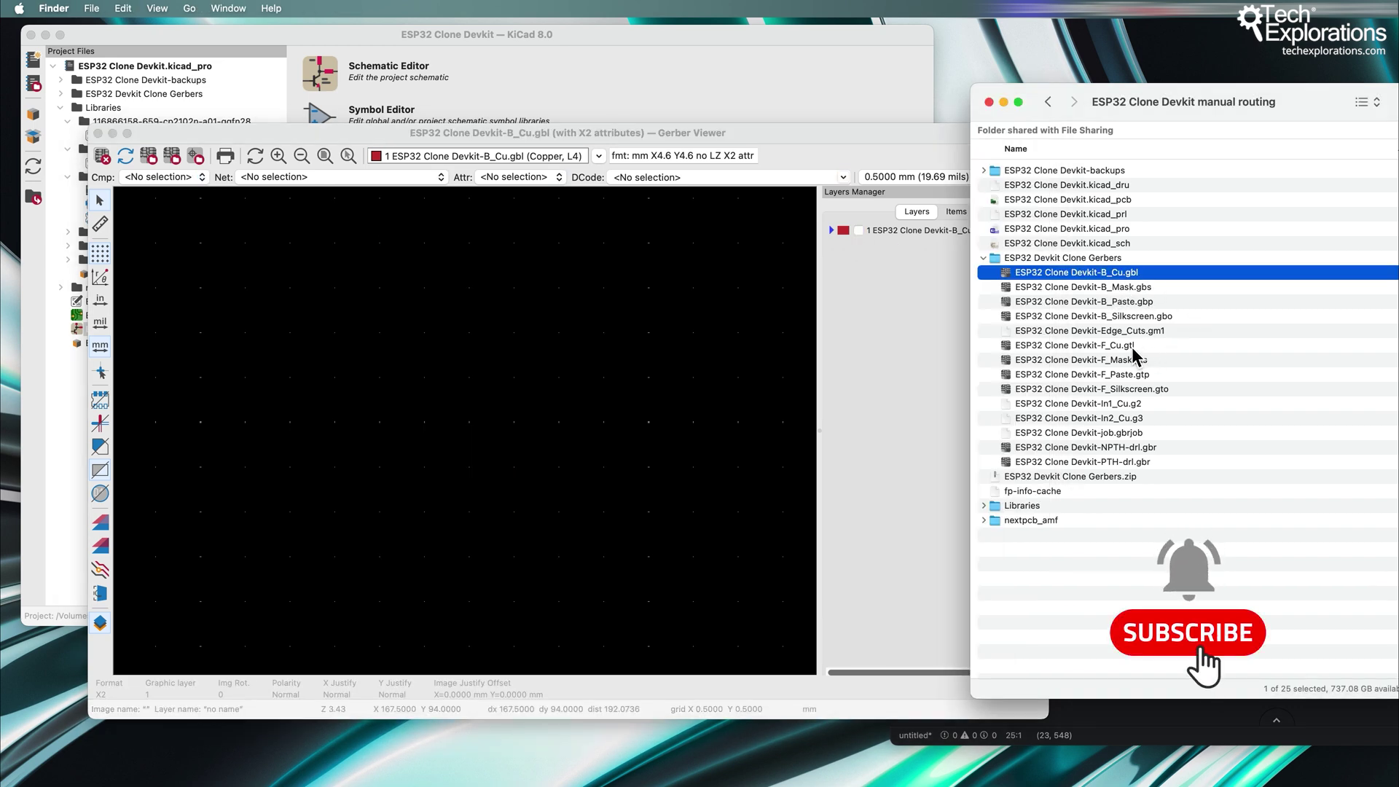
{"action": "left_click_drag", "start_coordinate": [1133, 350], "coordinate": [727, 400]}
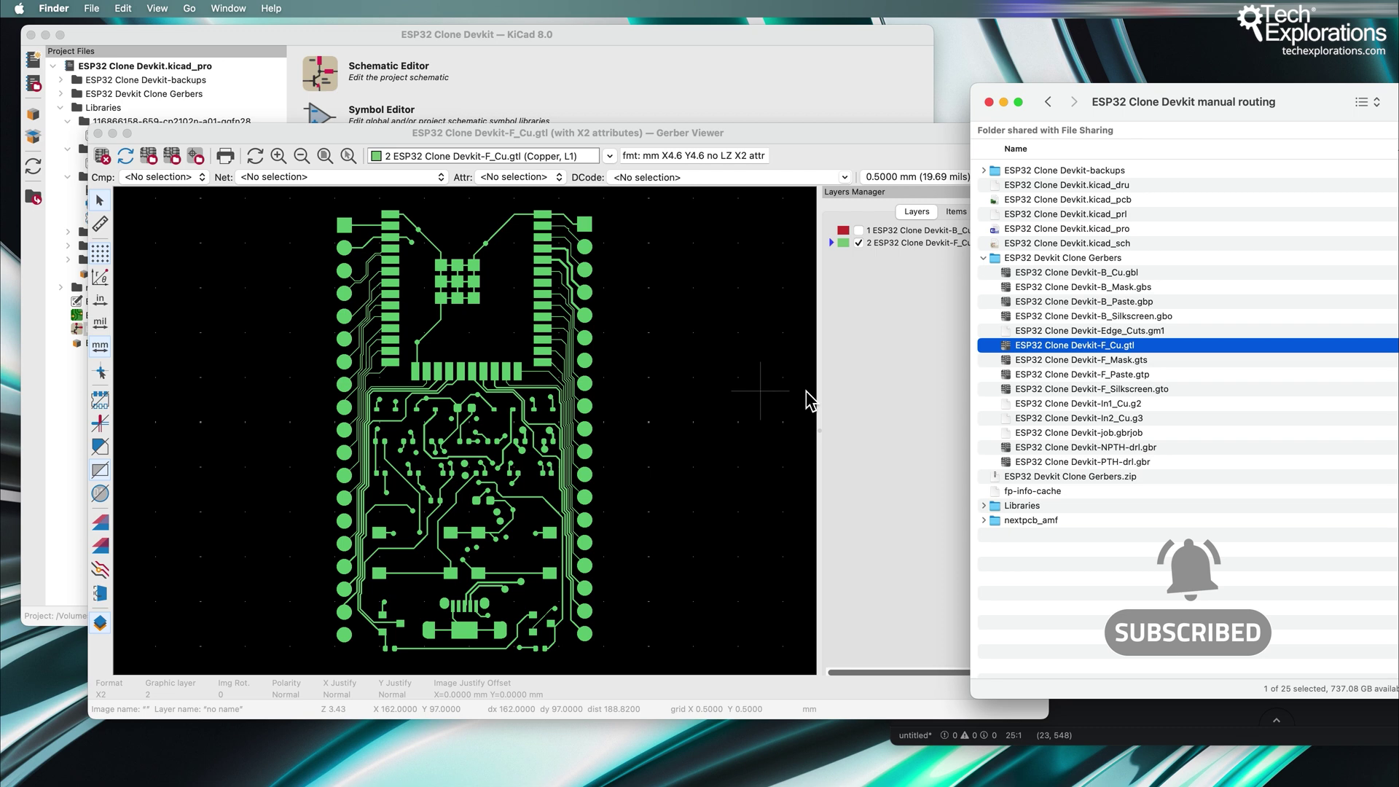
{"action": "left_click", "coordinate": [907, 370]}
Select several back-layer Gerber files in the file browser.
{"action": "left_click", "coordinate": [1093, 347]}
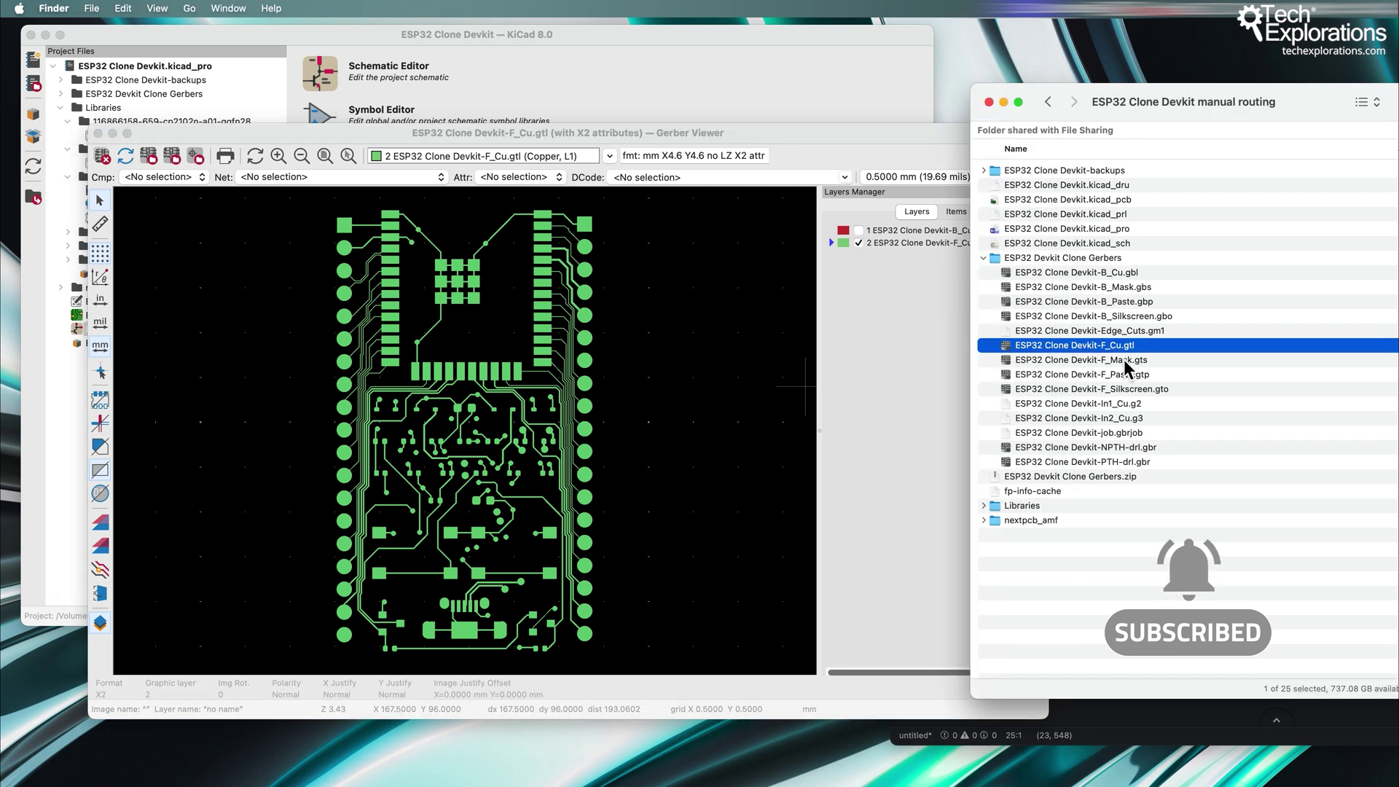
{"action": "left_click", "coordinate": [1078, 279], "text": "super"}
{"action": "left_click", "coordinate": [1071, 286], "text": "super"}
{"action": "left_click", "coordinate": [1068, 301], "text": "super"}
{"action": "left_click", "coordinate": [1063, 315], "text": "super"}
{"action": "left_click_drag", "start_coordinate": [1060, 350], "coordinate": [1039, 284]}
Load ten Gerber and drill files, excluding Edge_Cuts, In1_Cu, In2_Cu and the job file.
{"action": "left_click", "coordinate": [1037, 277]}
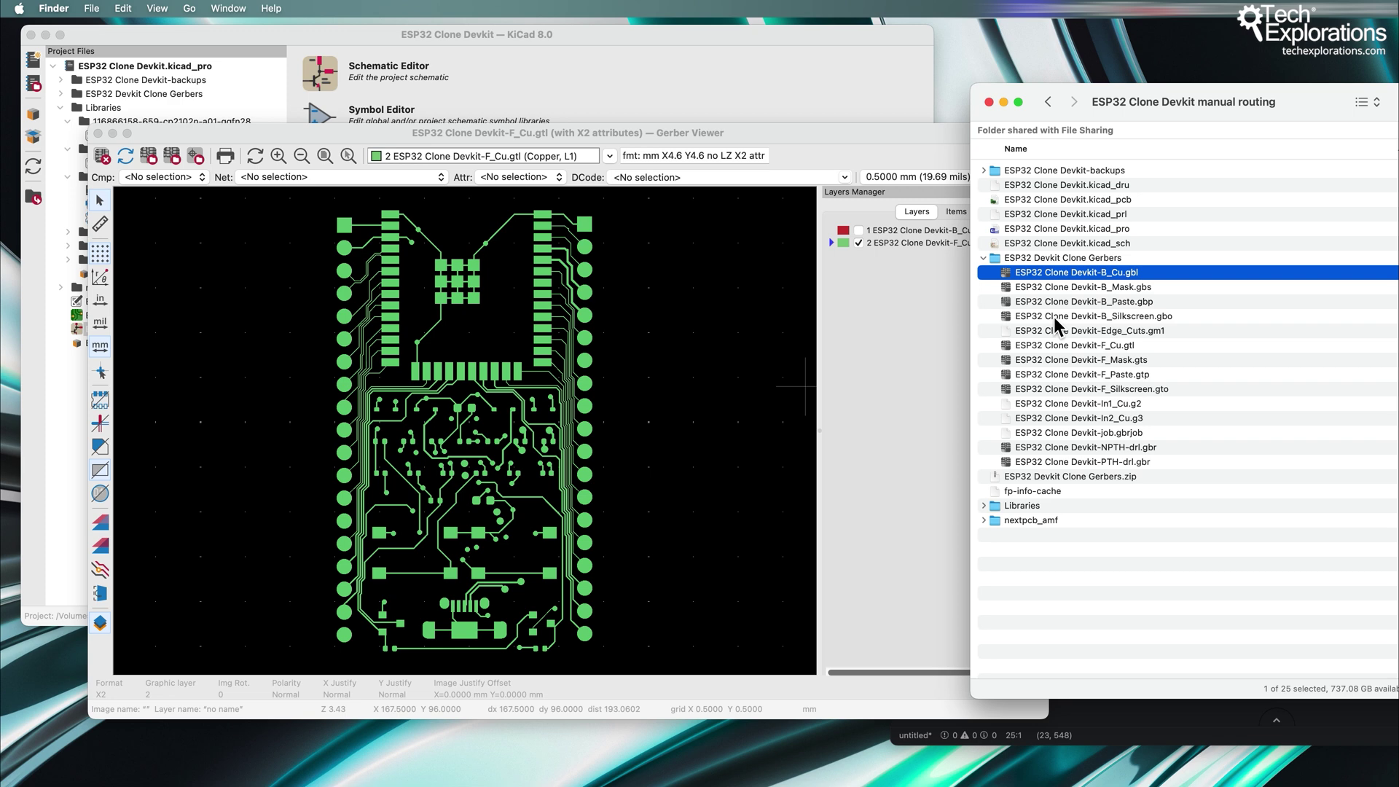
{"action": "left_click", "coordinate": [1044, 463], "text": "shift"}
{"action": "left_click", "coordinate": [1047, 331], "text": "super"}
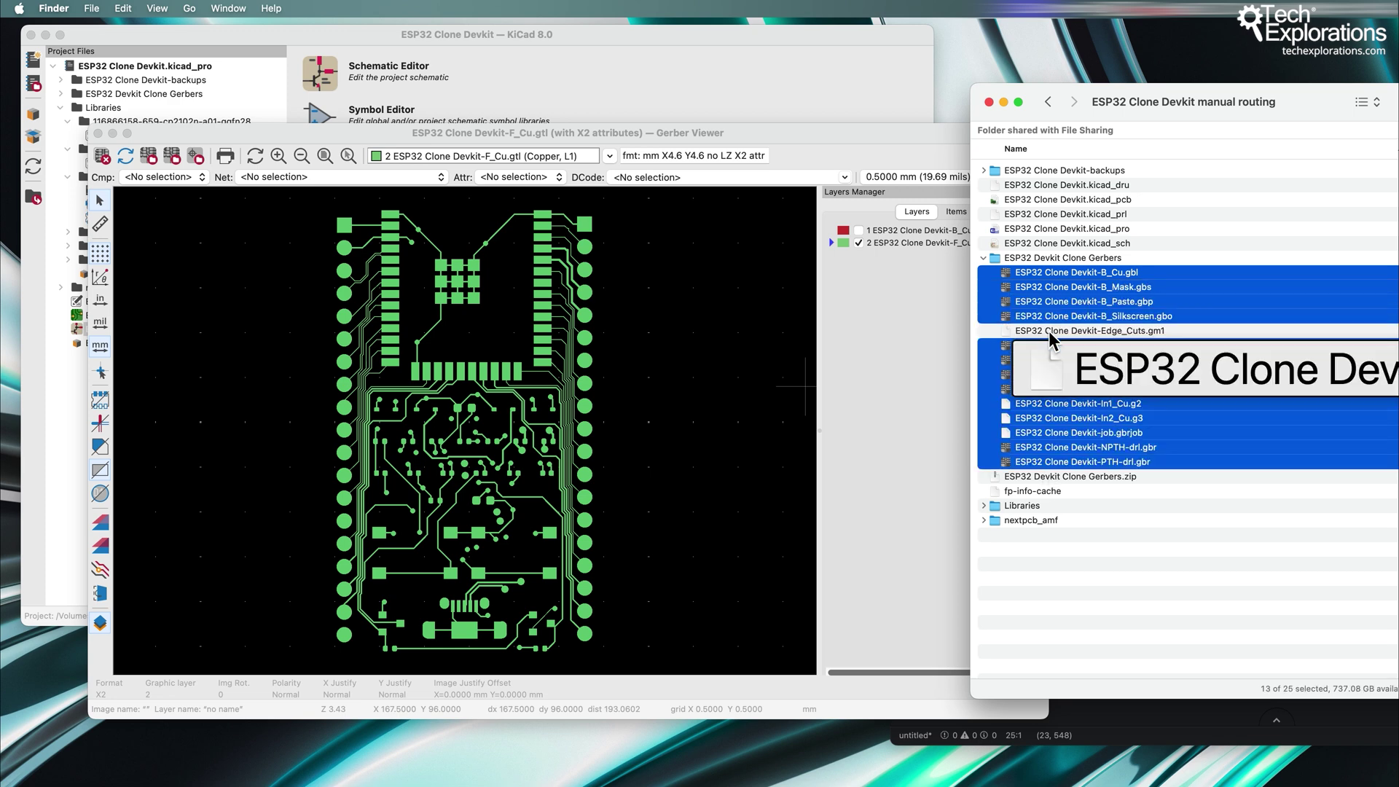
{"action": "left_click", "coordinate": [1029, 403], "text": "super"}
{"action": "left_click", "coordinate": [1054, 433], "text": "super"}
{"action": "left_click", "coordinate": [1051, 418], "text": "super"}
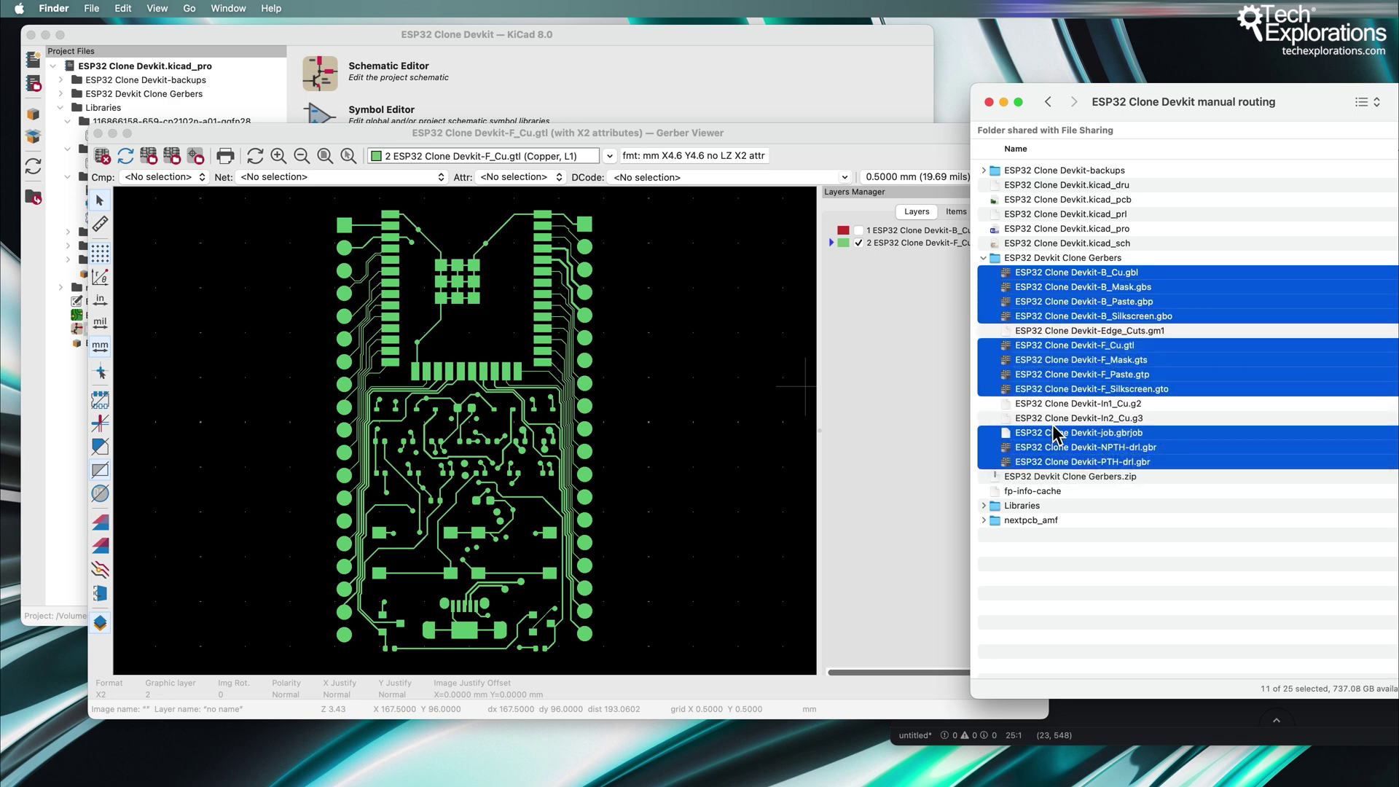
{"action": "left_click_drag", "start_coordinate": [991, 375], "coordinate": [670, 408]}
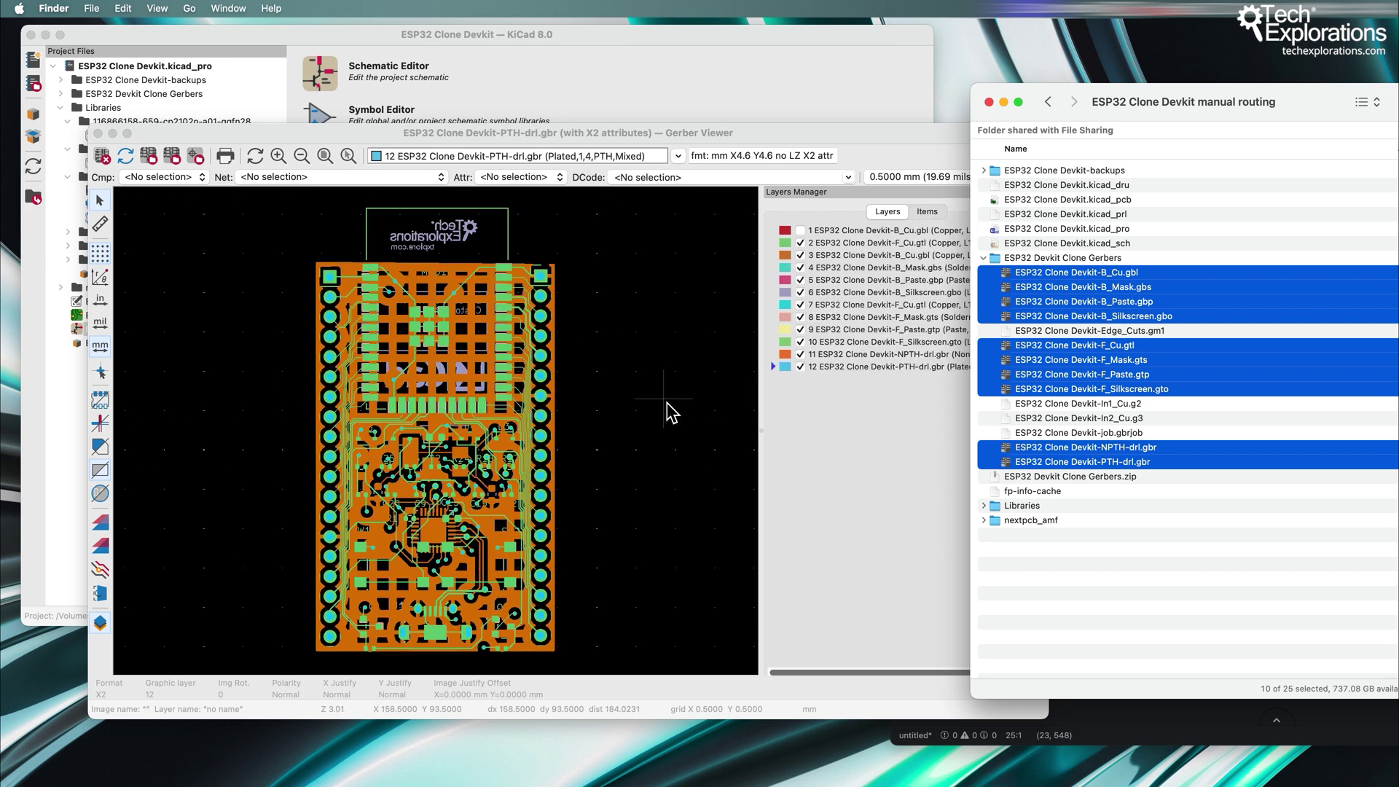
Hide layers 7–11: front copper, solder mask, paste, silkscreen and NPTH drill.
{"action": "left_click", "coordinate": [818, 378]}
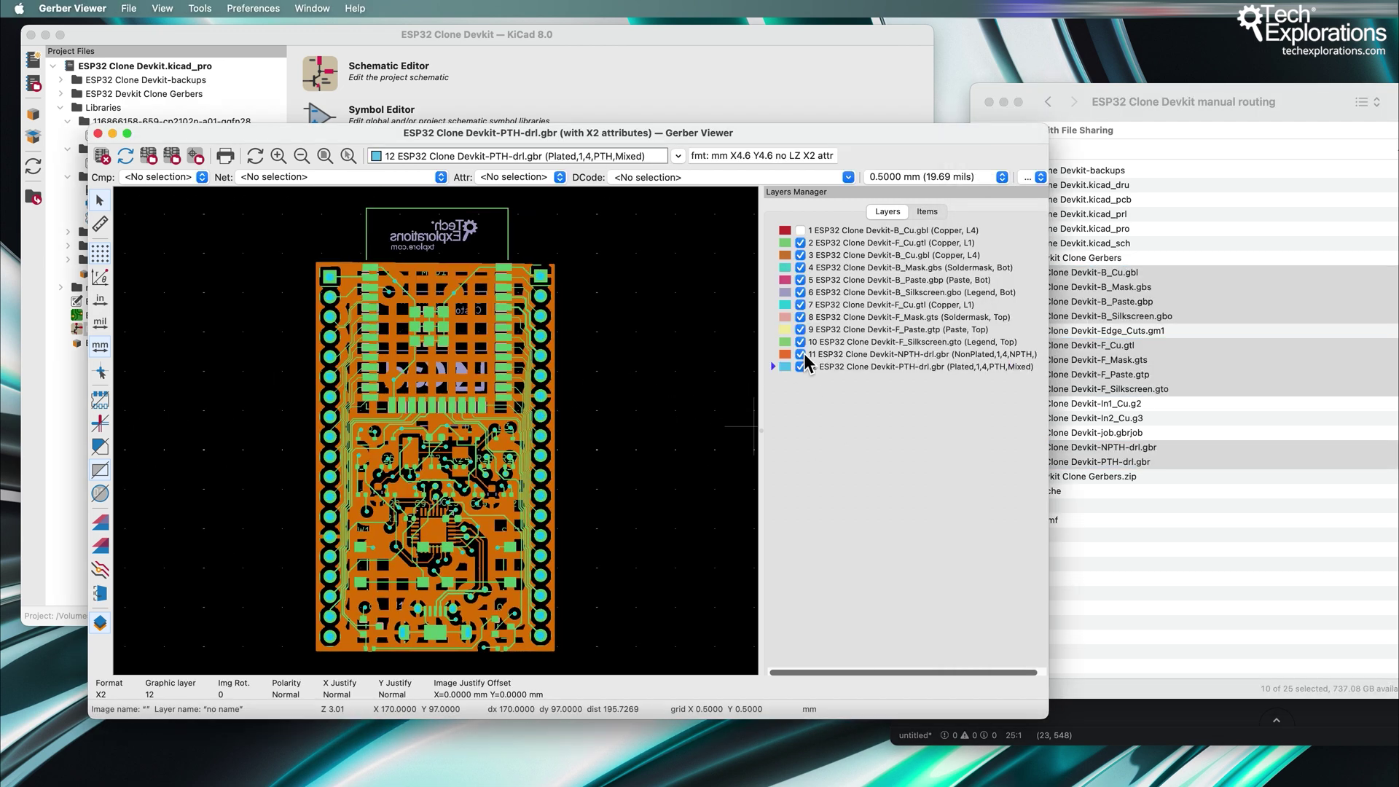
{"action": "left_click", "coordinate": [800, 354]}
{"action": "left_click", "coordinate": [801, 341]}
{"action": "left_click", "coordinate": [801, 329]}
{"action": "left_click", "coordinate": [800, 317]}
{"action": "left_click", "coordinate": [800, 305]}
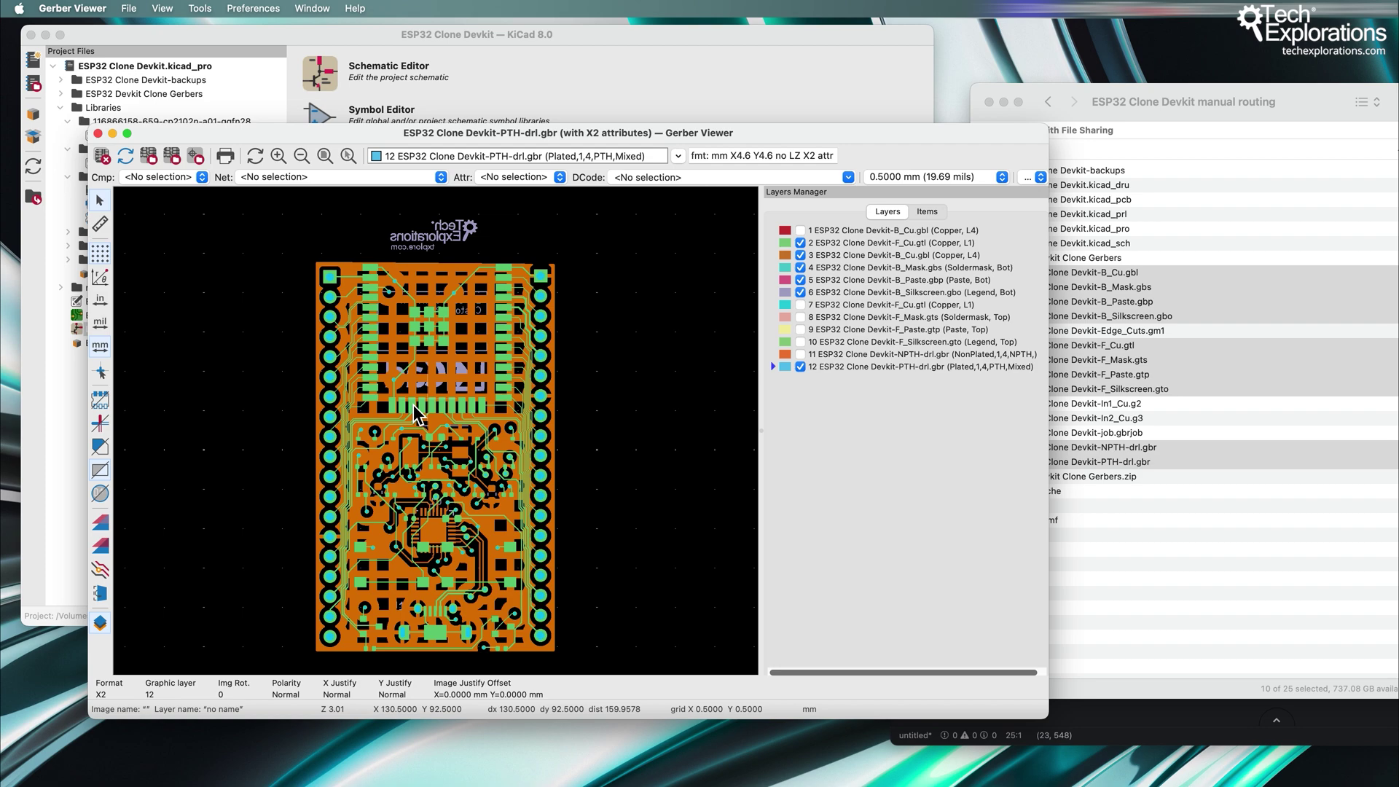
Zoom and pan to the QFN chip area, then close Gerber Viewer.
{"action": "scroll", "coordinate": [413, 404], "scroll_direction": "up", "scroll_amount": 8}
{"action": "scroll", "coordinate": [437, 430], "scroll_direction": "down", "scroll_amount": 5}
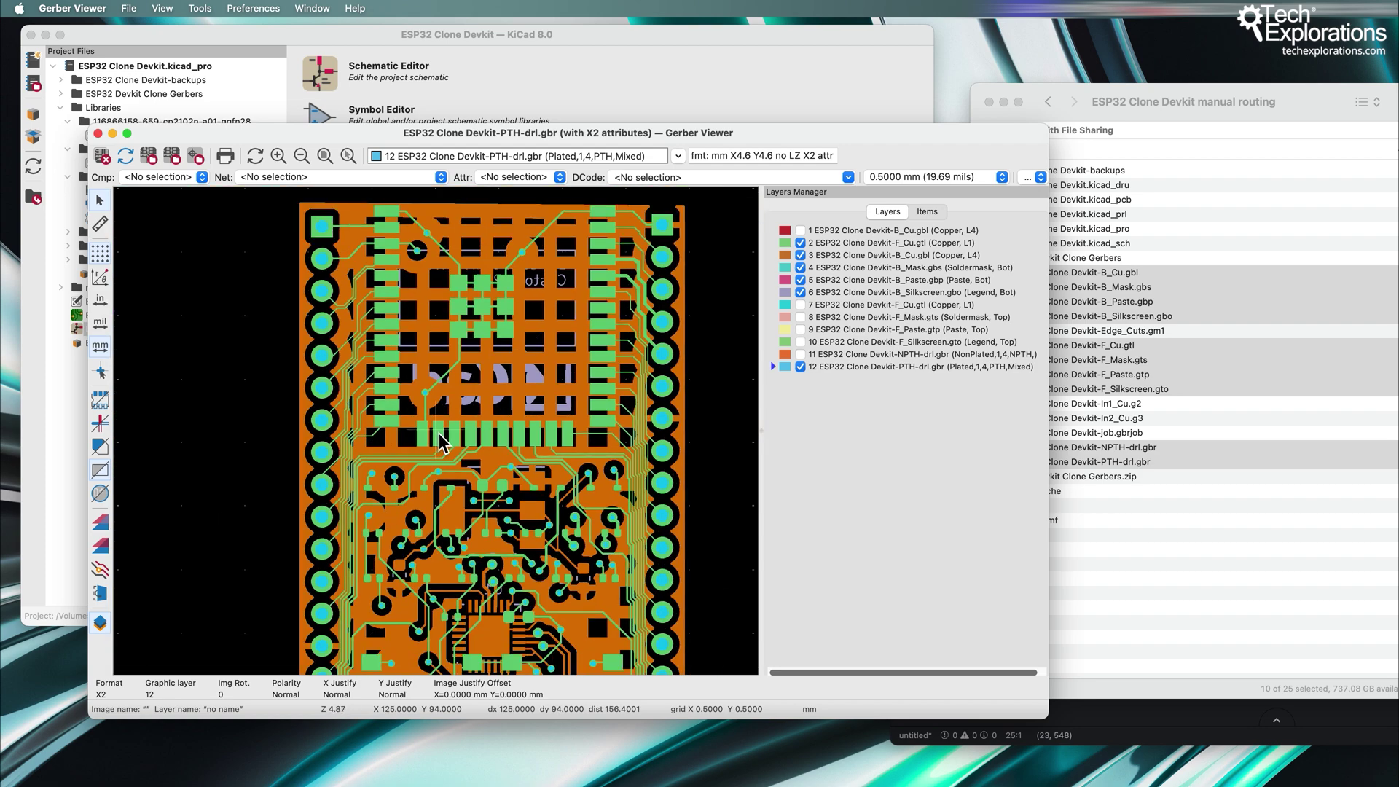
{"action": "scroll", "coordinate": [441, 441], "scroll_direction": "down", "scroll_amount": 1}
{"action": "middle_click_drag", "start_coordinate": [440, 441], "coordinate": [388, 259]}
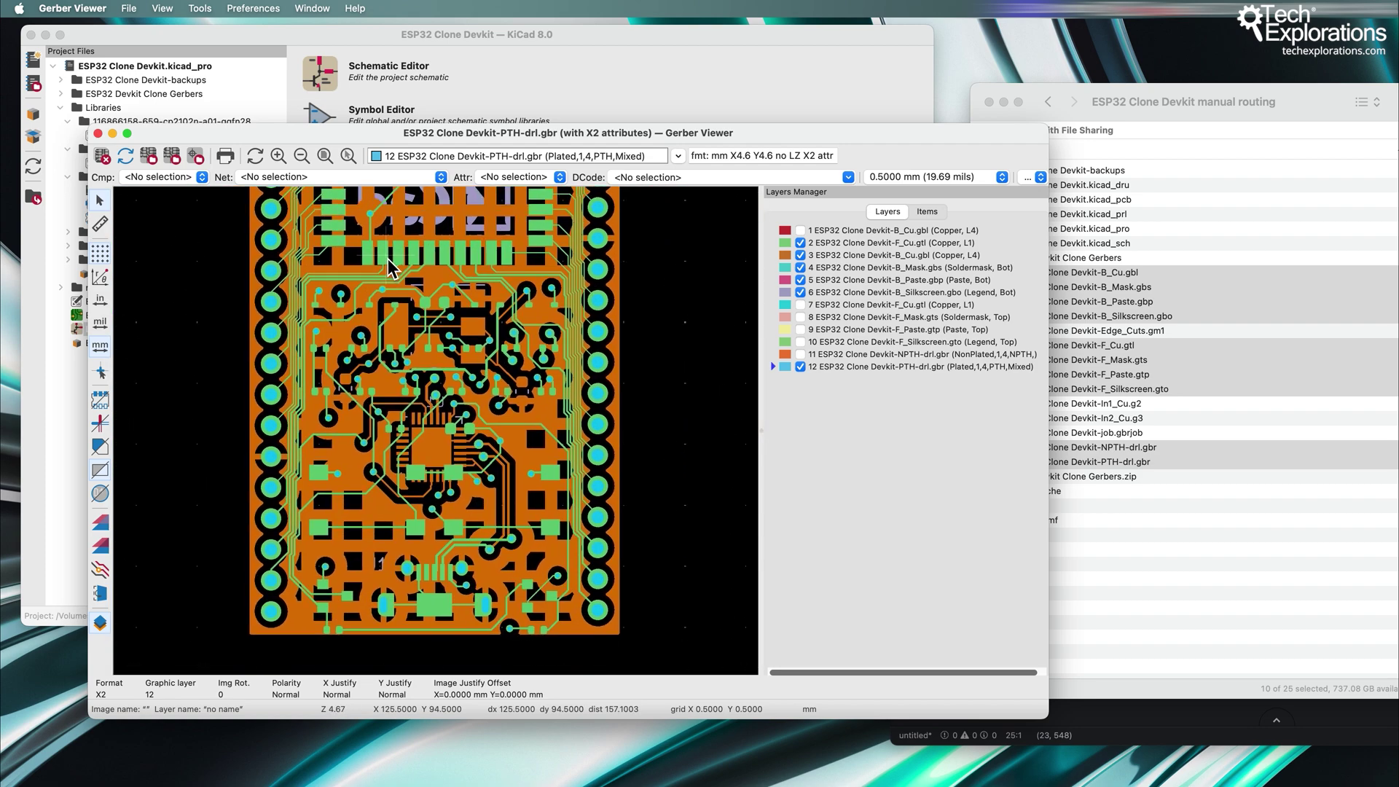
{"action": "left_click", "coordinate": [97, 132]}
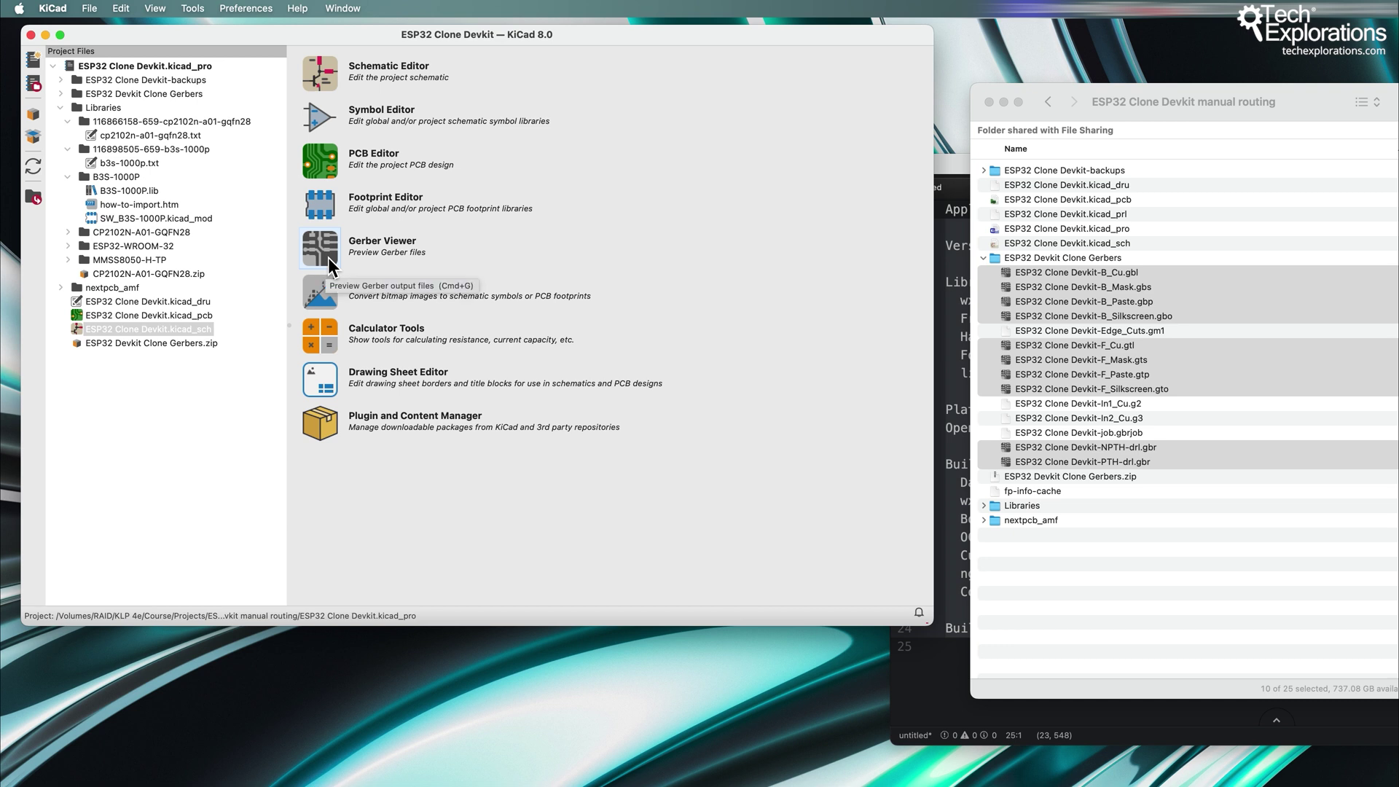
Show the Preferences menu with Configure Paths and the symbol and footprint library managers.
{"action": "left_click", "coordinate": [206, 9]}
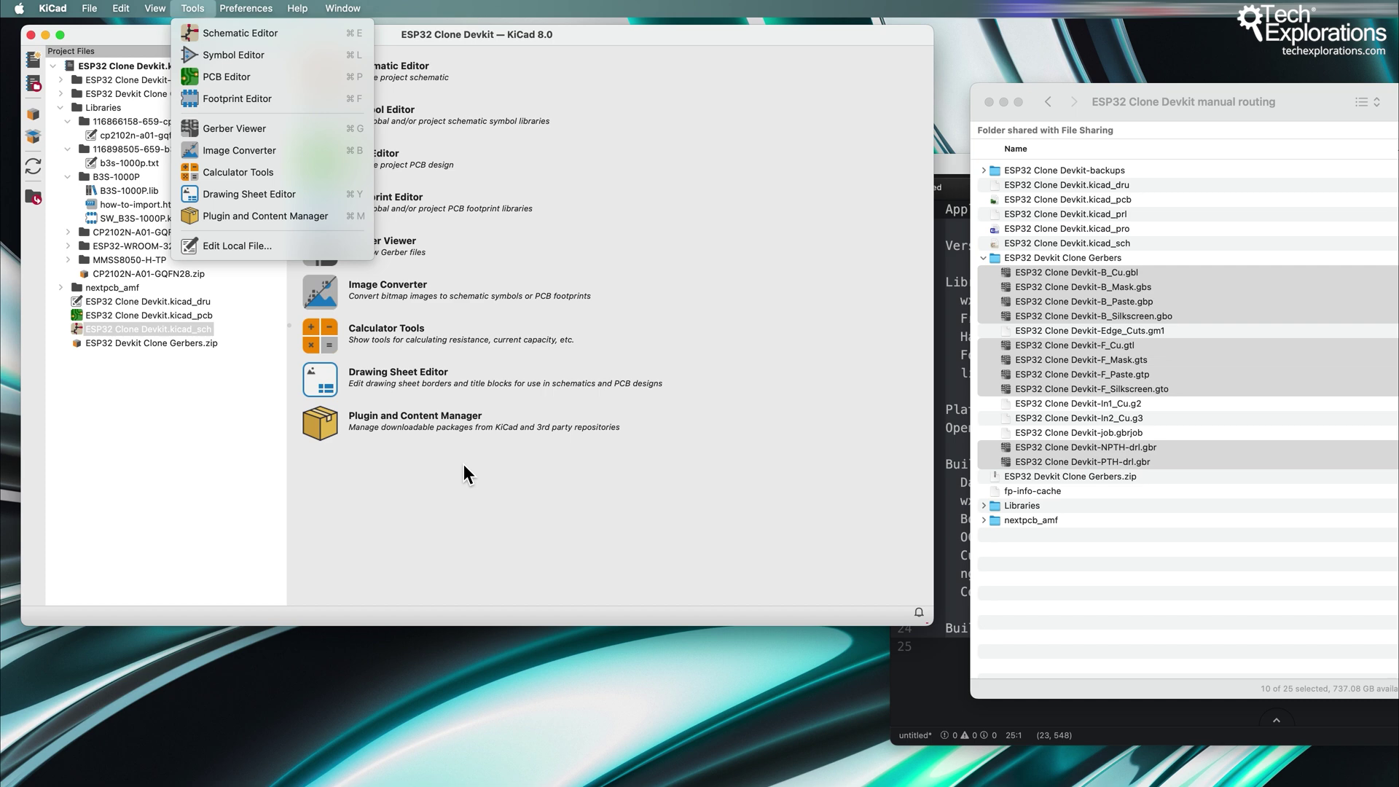
{"action": "mouse_move", "coordinate": [266, 11]}
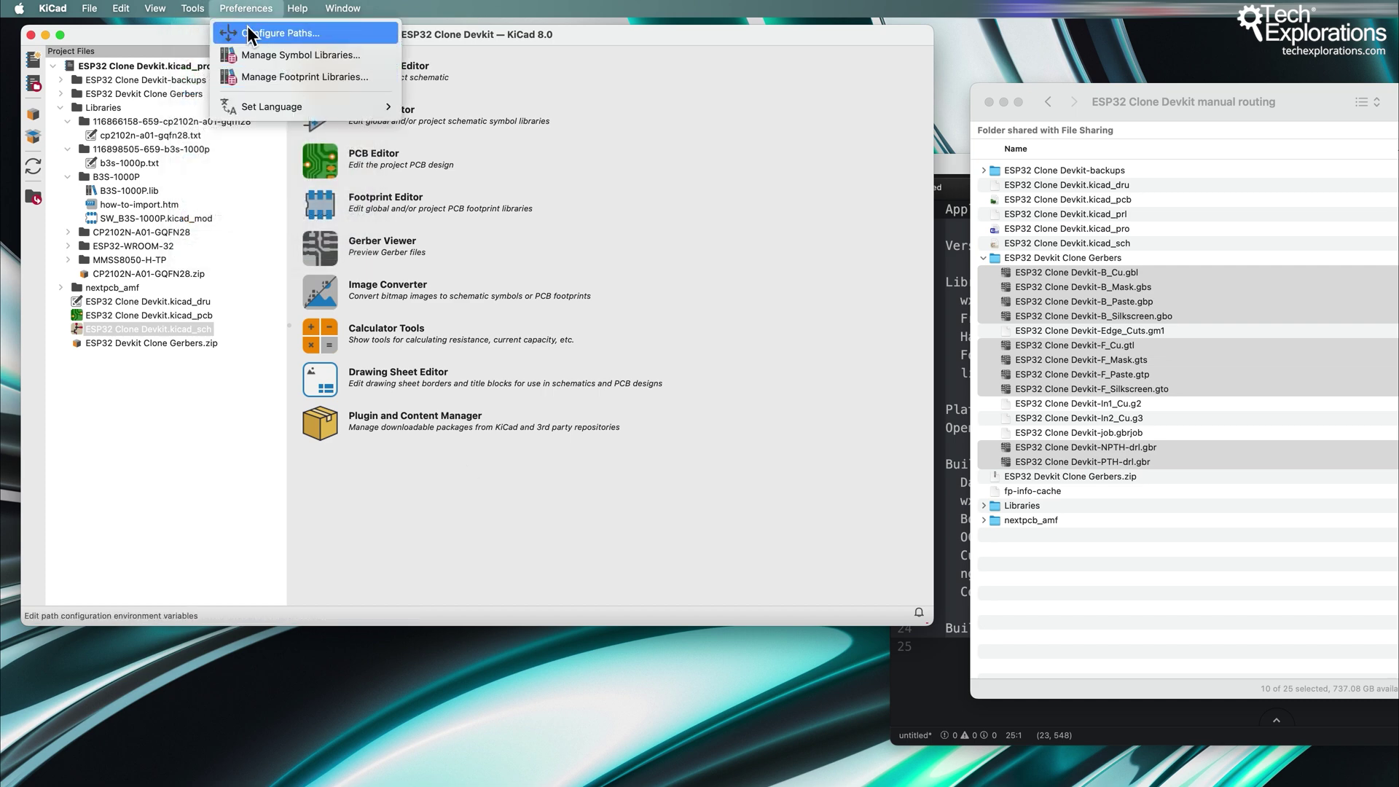
Open Configure Paths, widen the Name column and enlarge the dialog.
{"action": "left_click", "coordinate": [272, 33]}
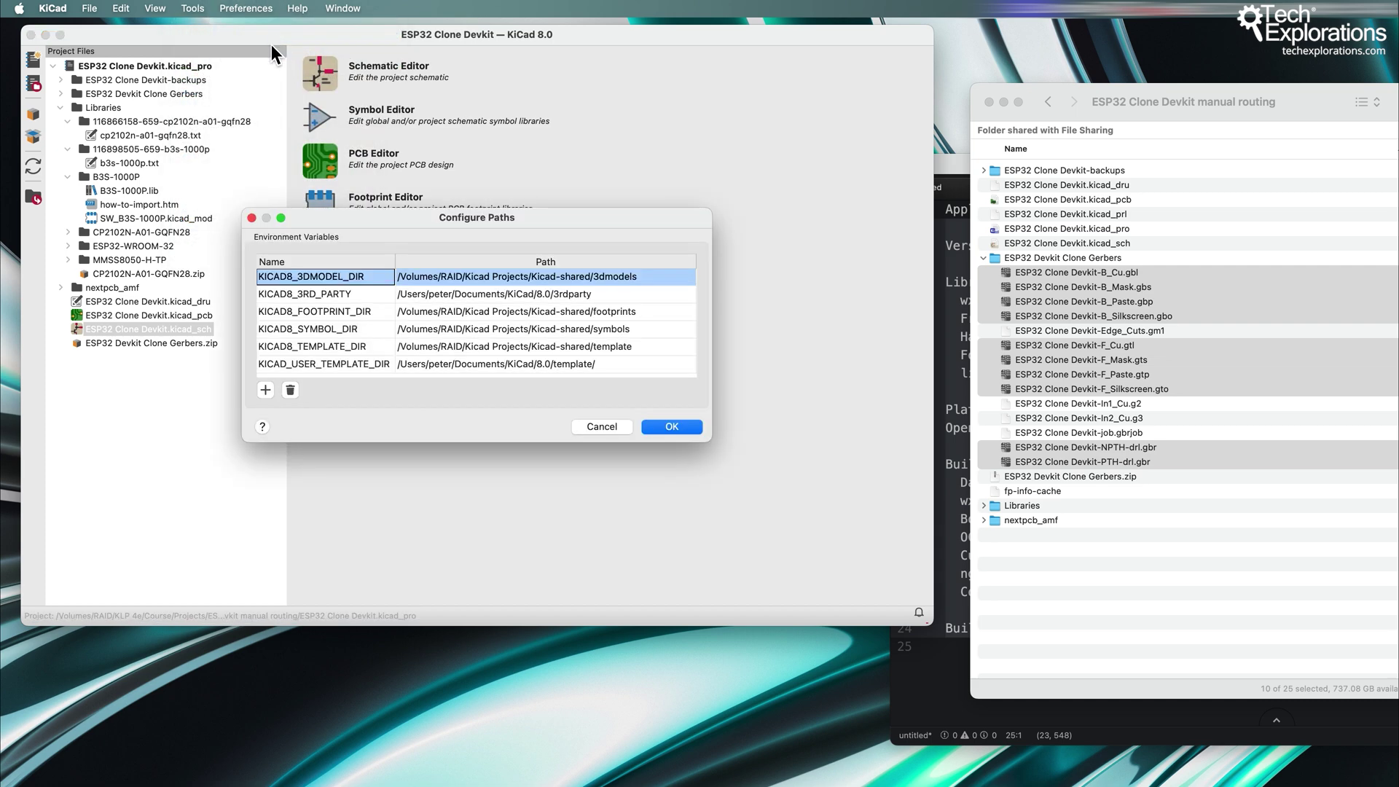
{"action": "left_click_drag", "start_coordinate": [396, 260], "coordinate": [416, 260]}
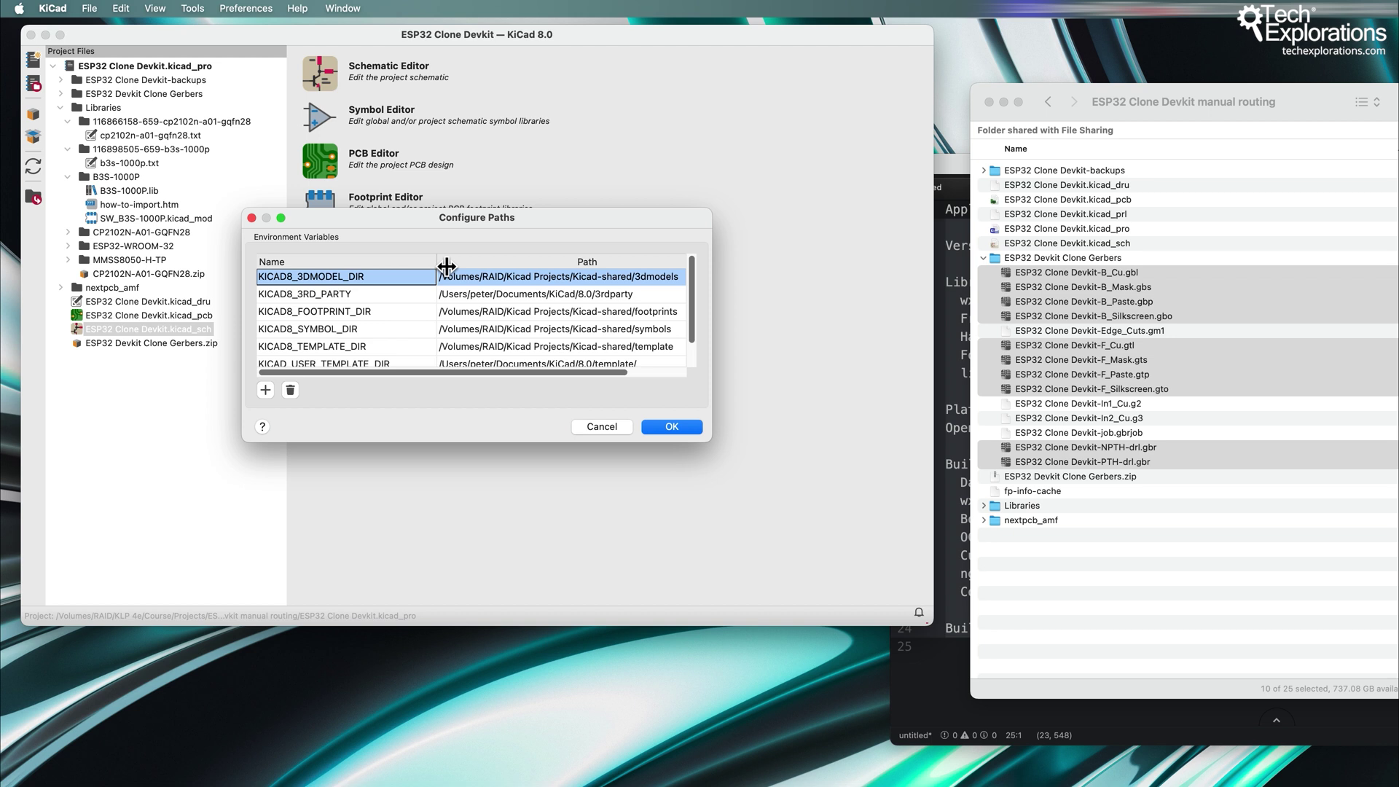
{"action": "left_click_drag", "start_coordinate": [711, 440], "coordinate": [731, 510]}
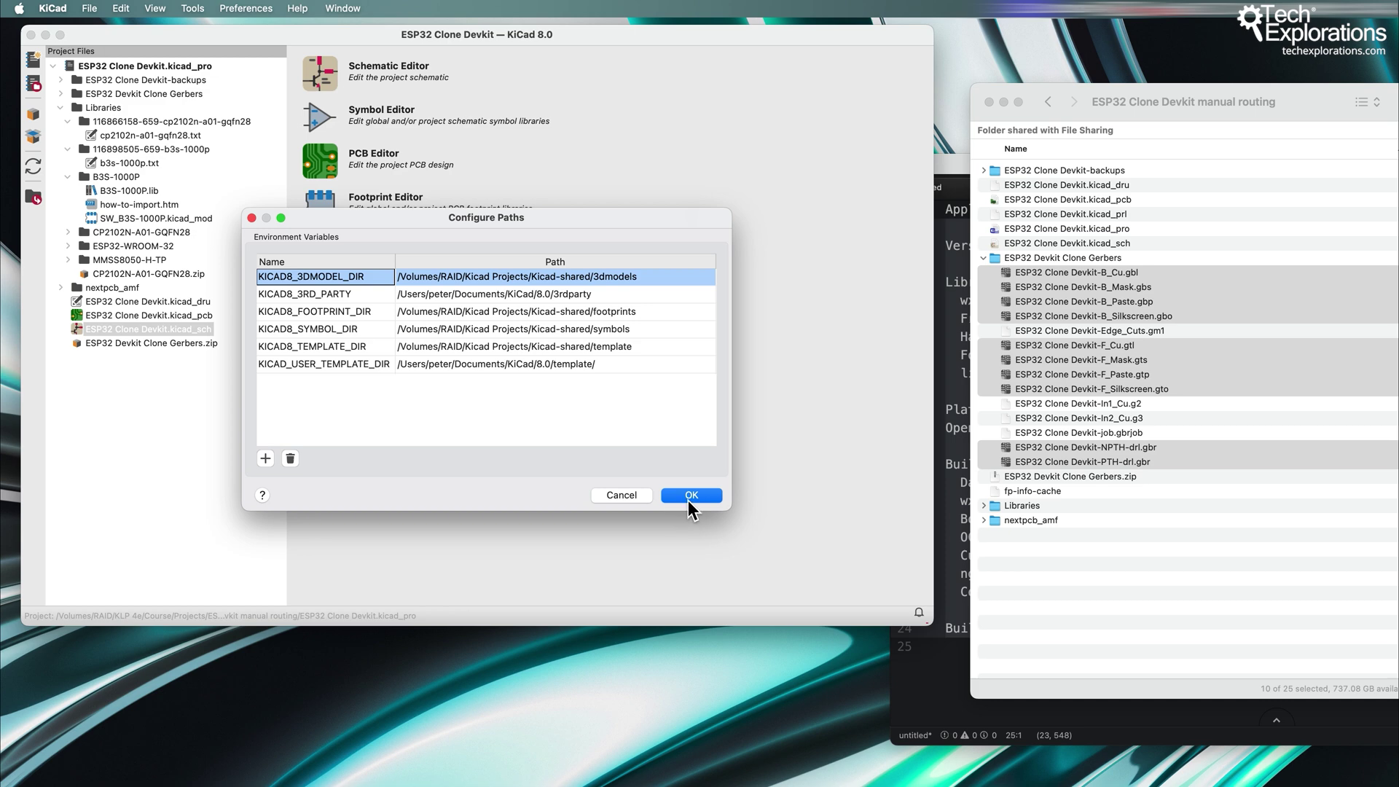
Close Configure Paths and open Manage Symbol Libraries, repositioning and resizing its window.
{"action": "left_click", "coordinate": [622, 495]}
{"action": "left_click", "coordinate": [235, 8]}
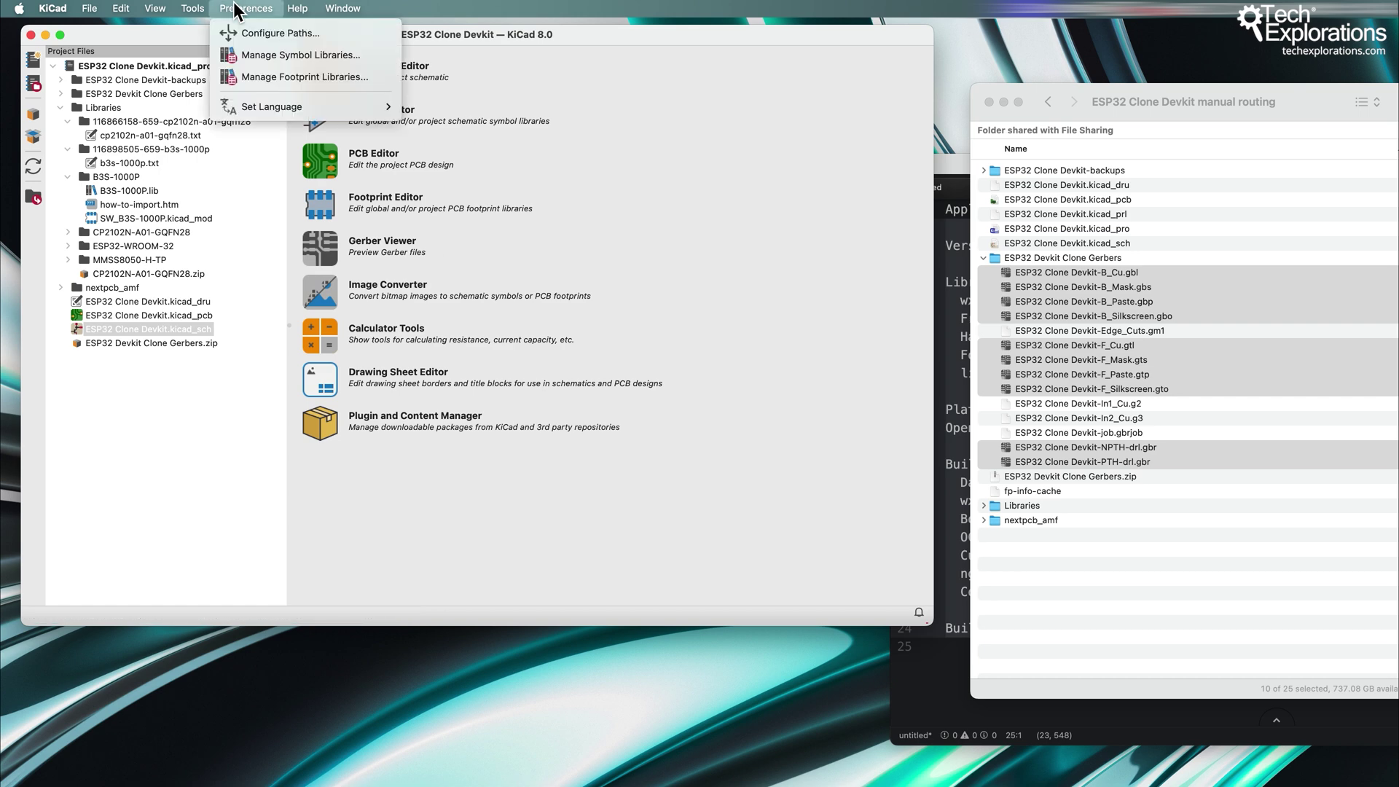
{"action": "left_click", "coordinate": [266, 59]}
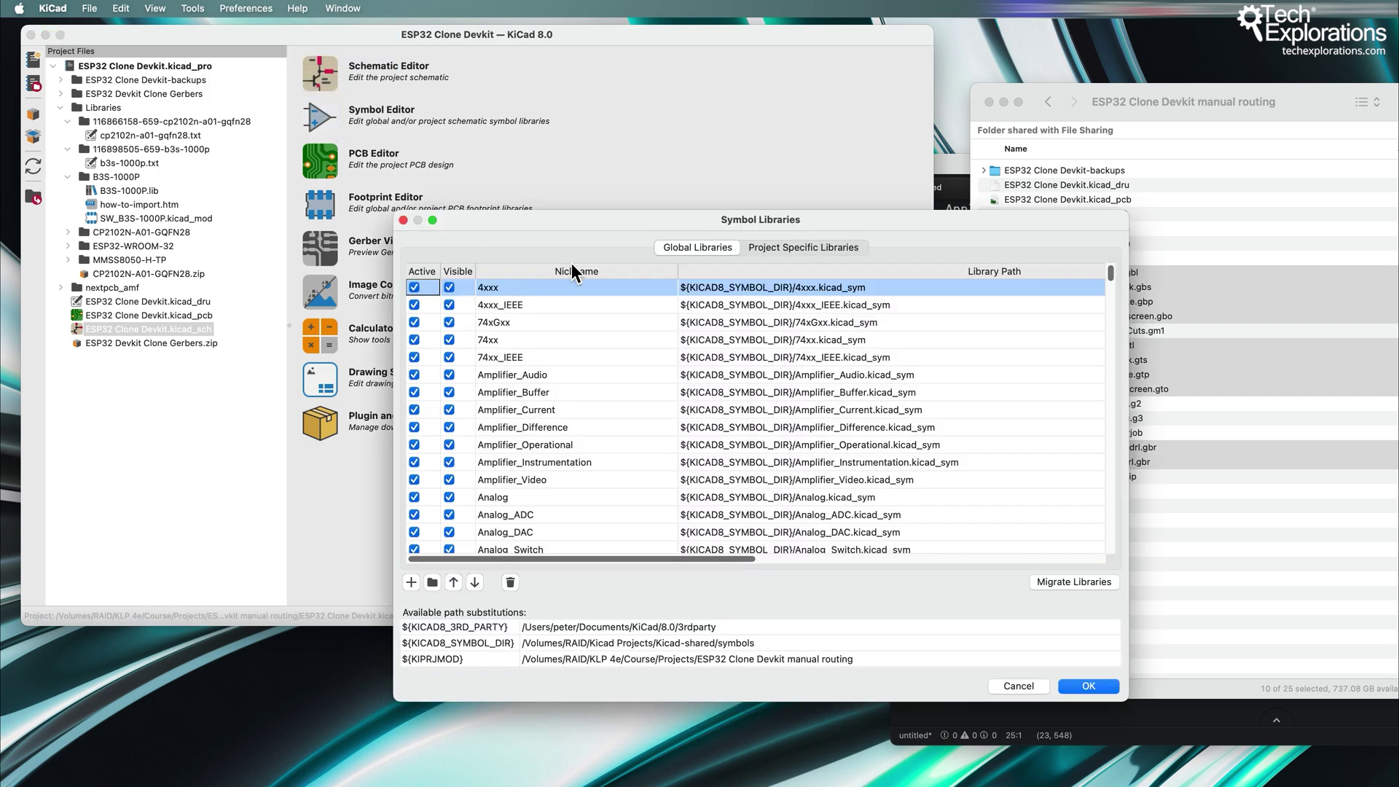
{"action": "left_click_drag", "start_coordinate": [669, 224], "coordinate": [780, 205]}
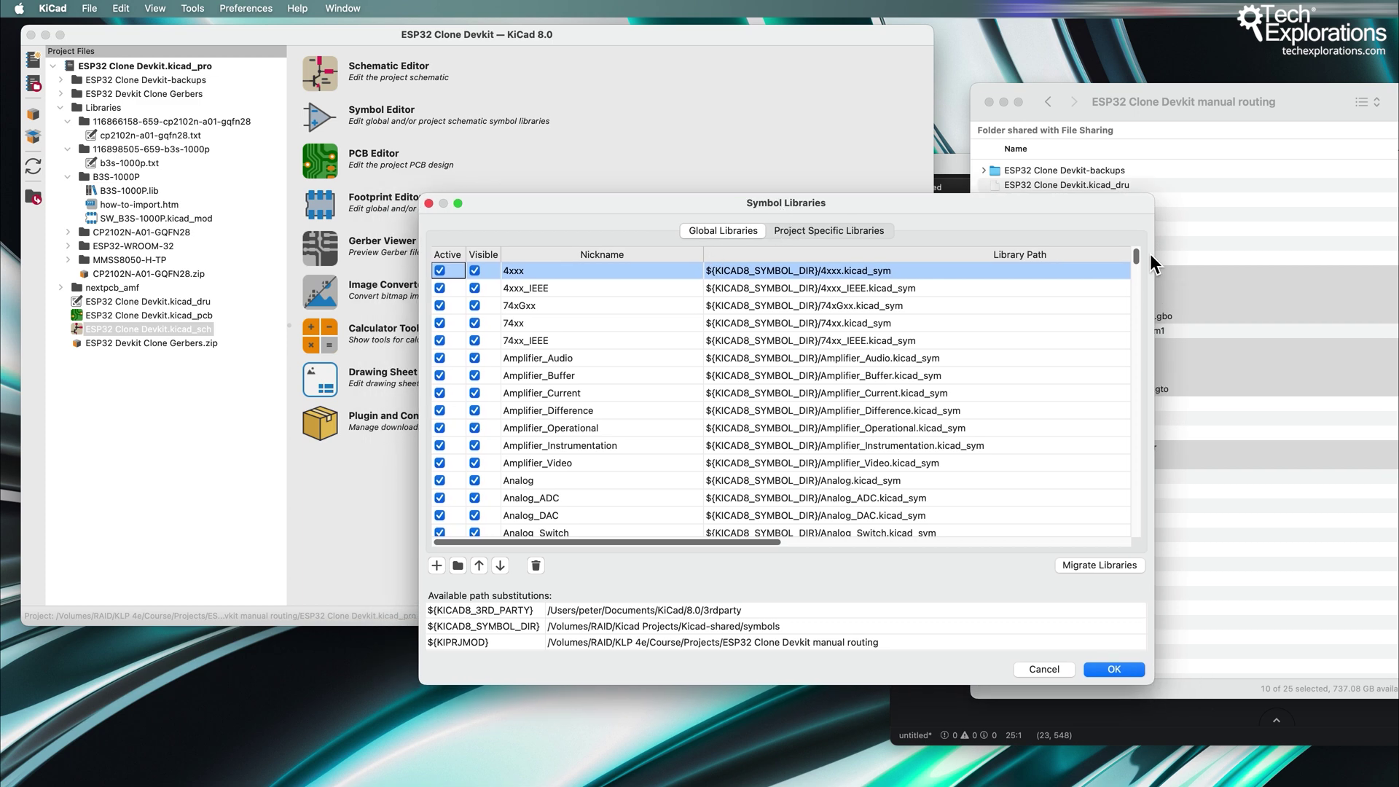
{"action": "left_click_drag", "start_coordinate": [1138, 259], "coordinate": [1148, 434]}
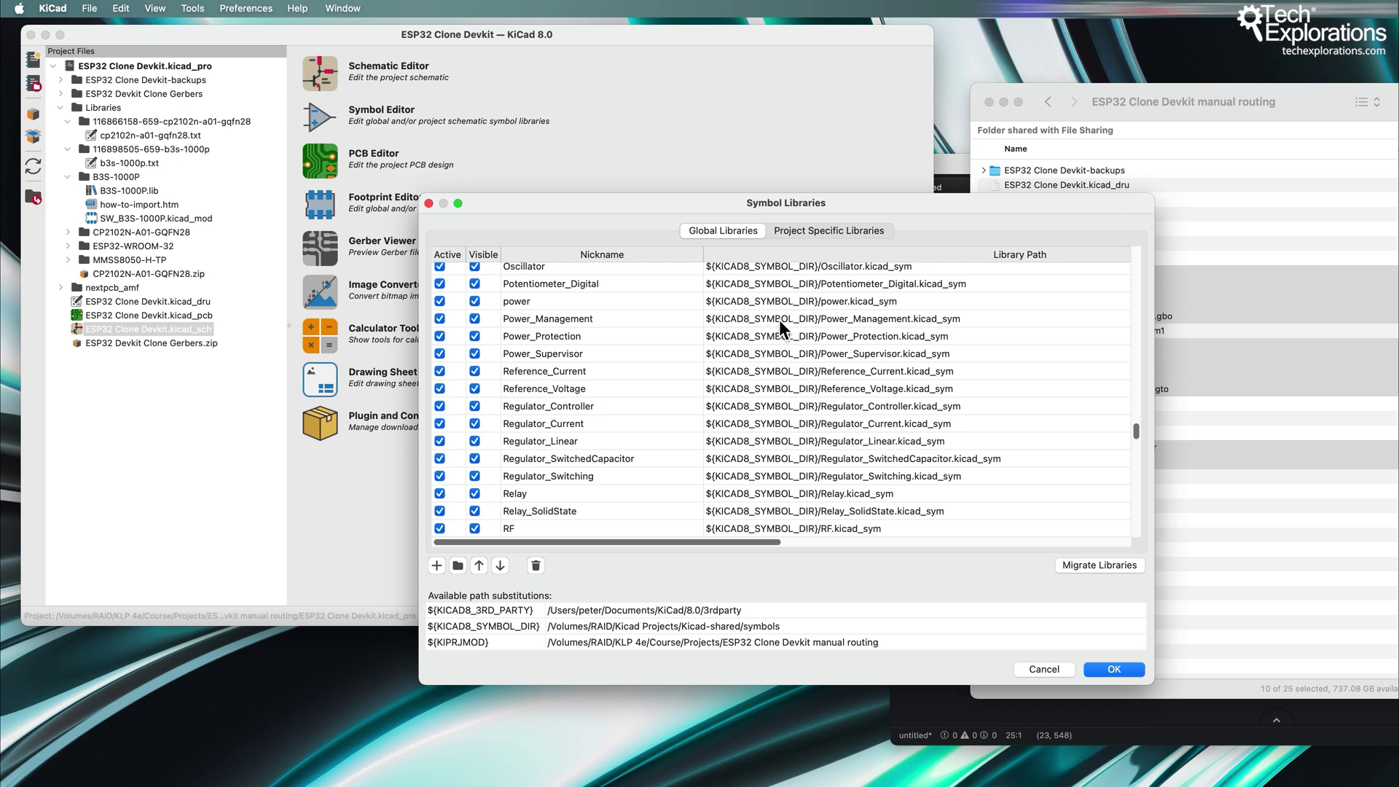
Scroll the Global Libraries list to the SparkFun and ESP32 entries, then close the table.
{"action": "scroll", "coordinate": [777, 373], "scroll_direction": "down", "scroll_amount": 20}
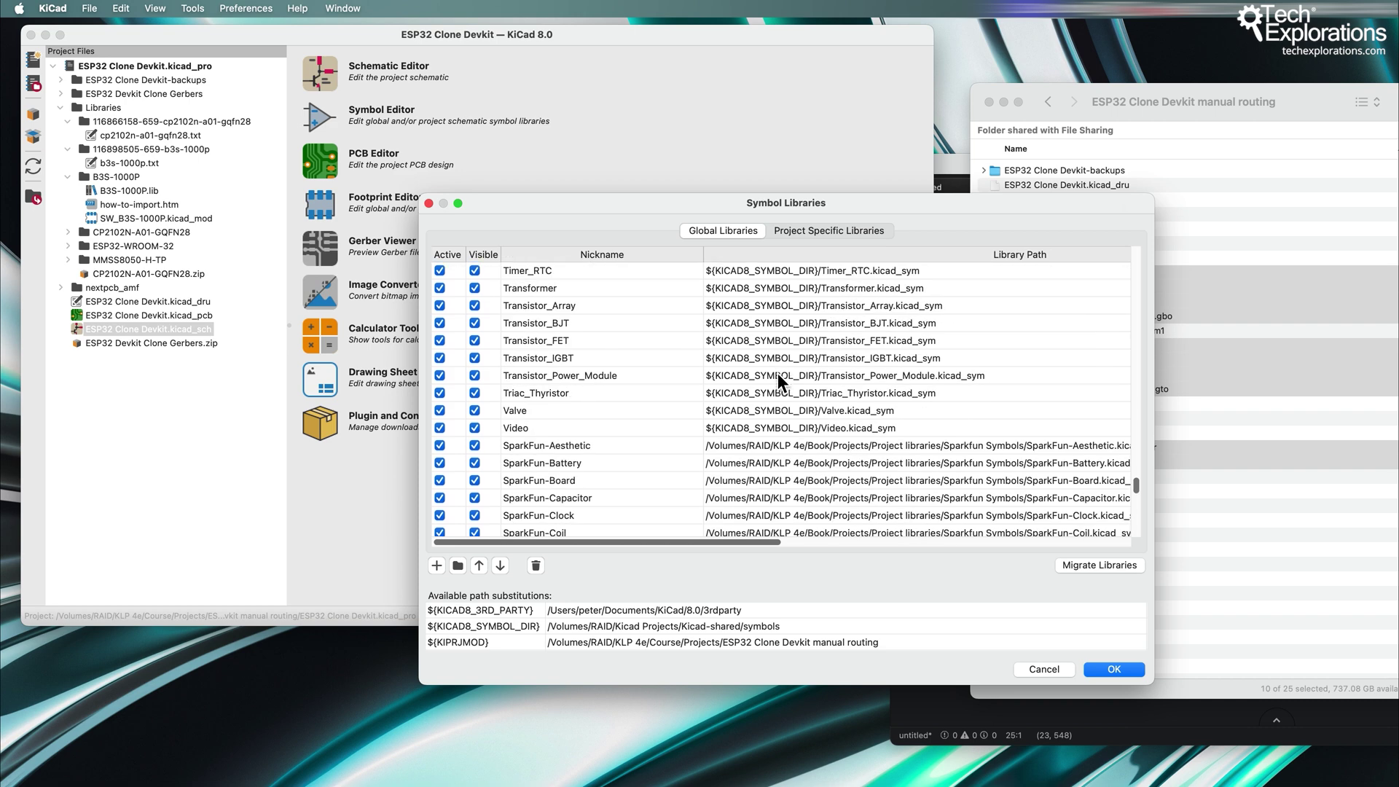
{"action": "scroll", "coordinate": [776, 373], "scroll_direction": "up", "scroll_amount": 3}
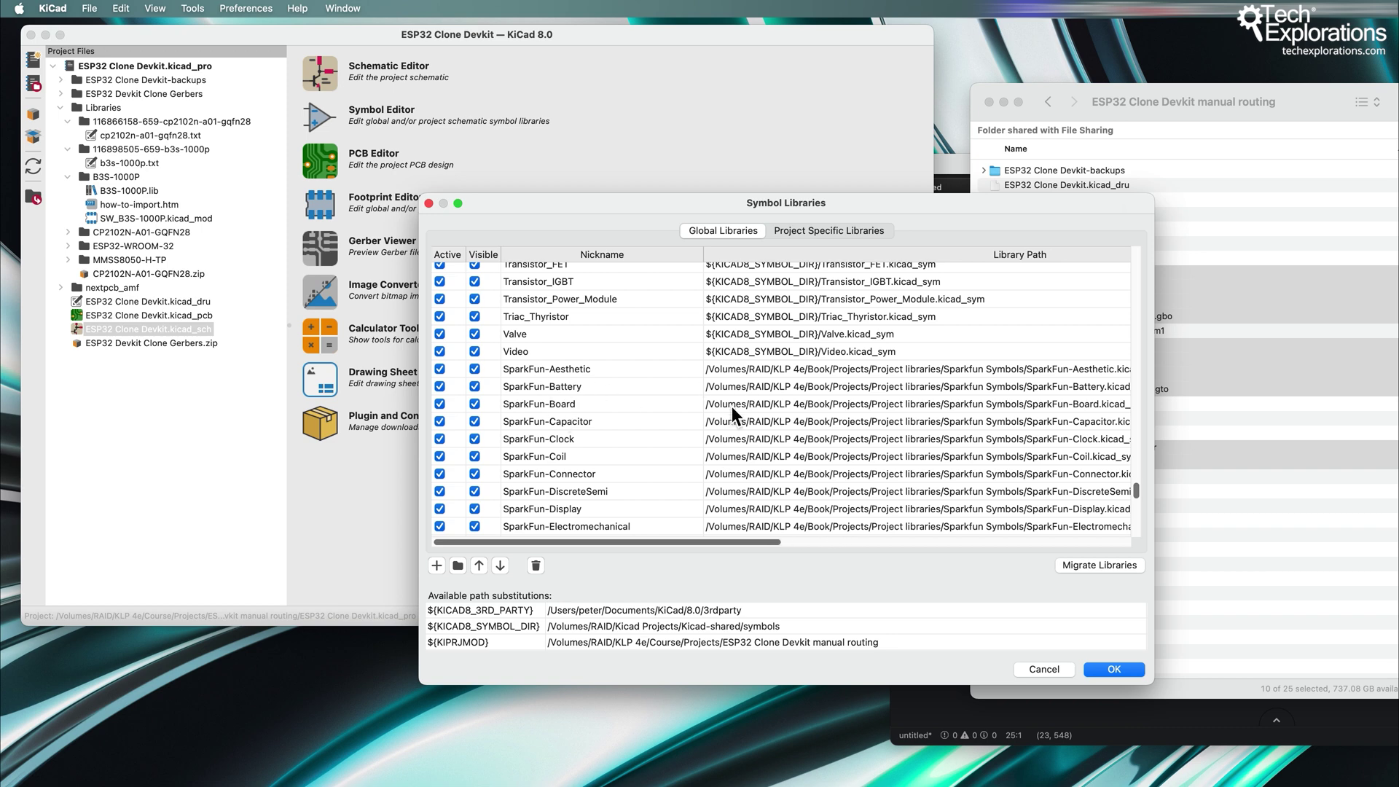
{"action": "scroll", "coordinate": [731, 405], "scroll_direction": "down", "scroll_amount": 5}
{"action": "scroll", "coordinate": [845, 431], "scroll_direction": "down", "scroll_amount": 2}
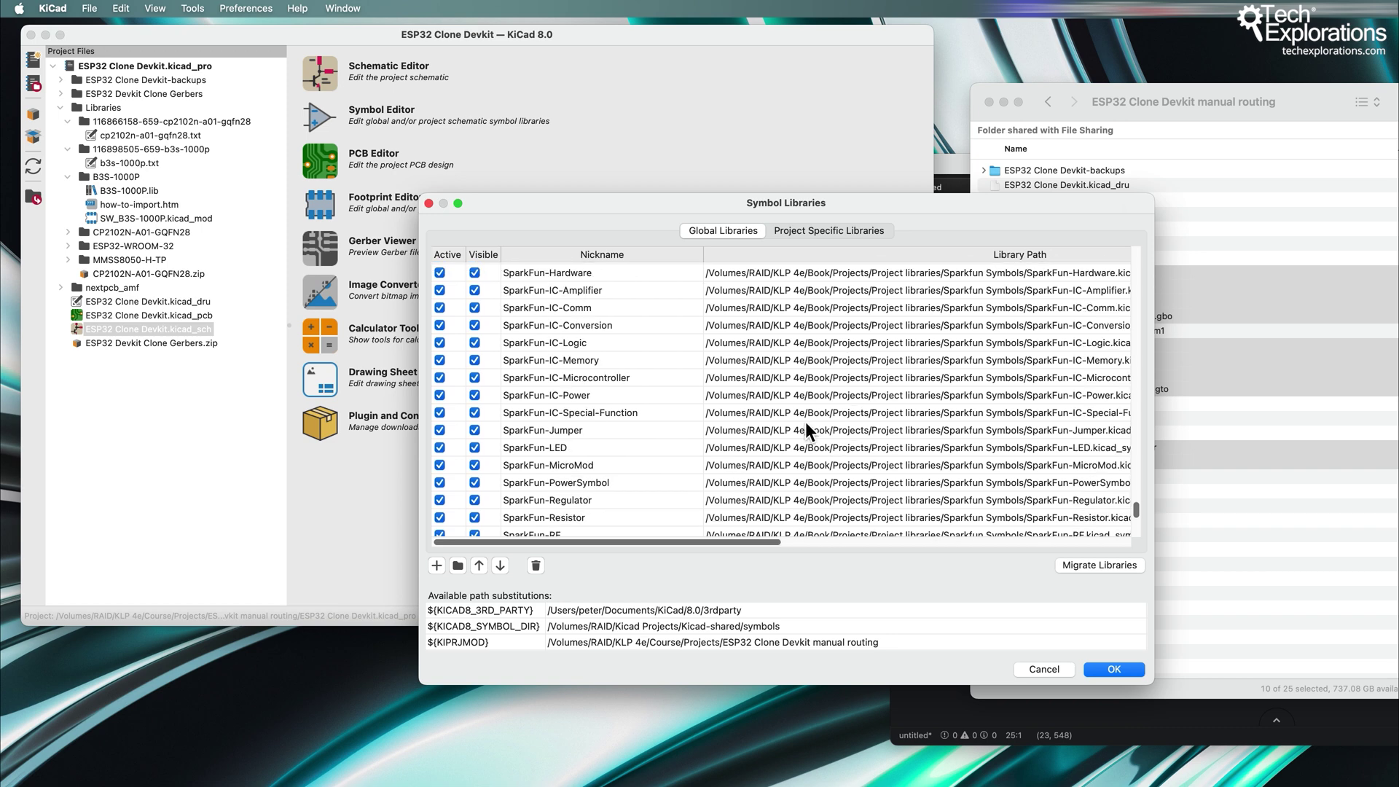
{"action": "scroll", "coordinate": [805, 424], "scroll_direction": "down", "scroll_amount": 3}
{"action": "scroll", "coordinate": [797, 425], "scroll_direction": "down", "scroll_amount": 2}
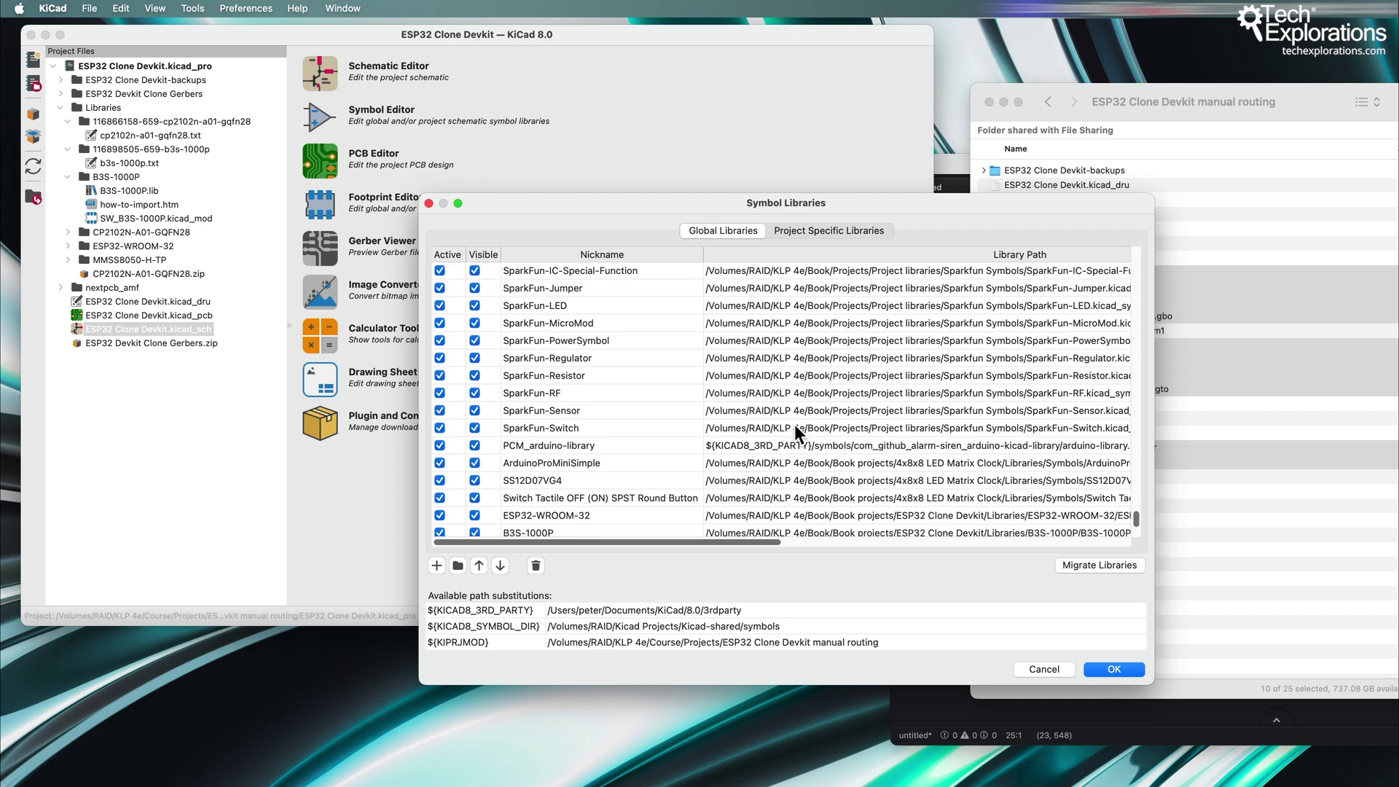
{"action": "scroll", "coordinate": [727, 418], "scroll_direction": "down", "scroll_amount": 2}
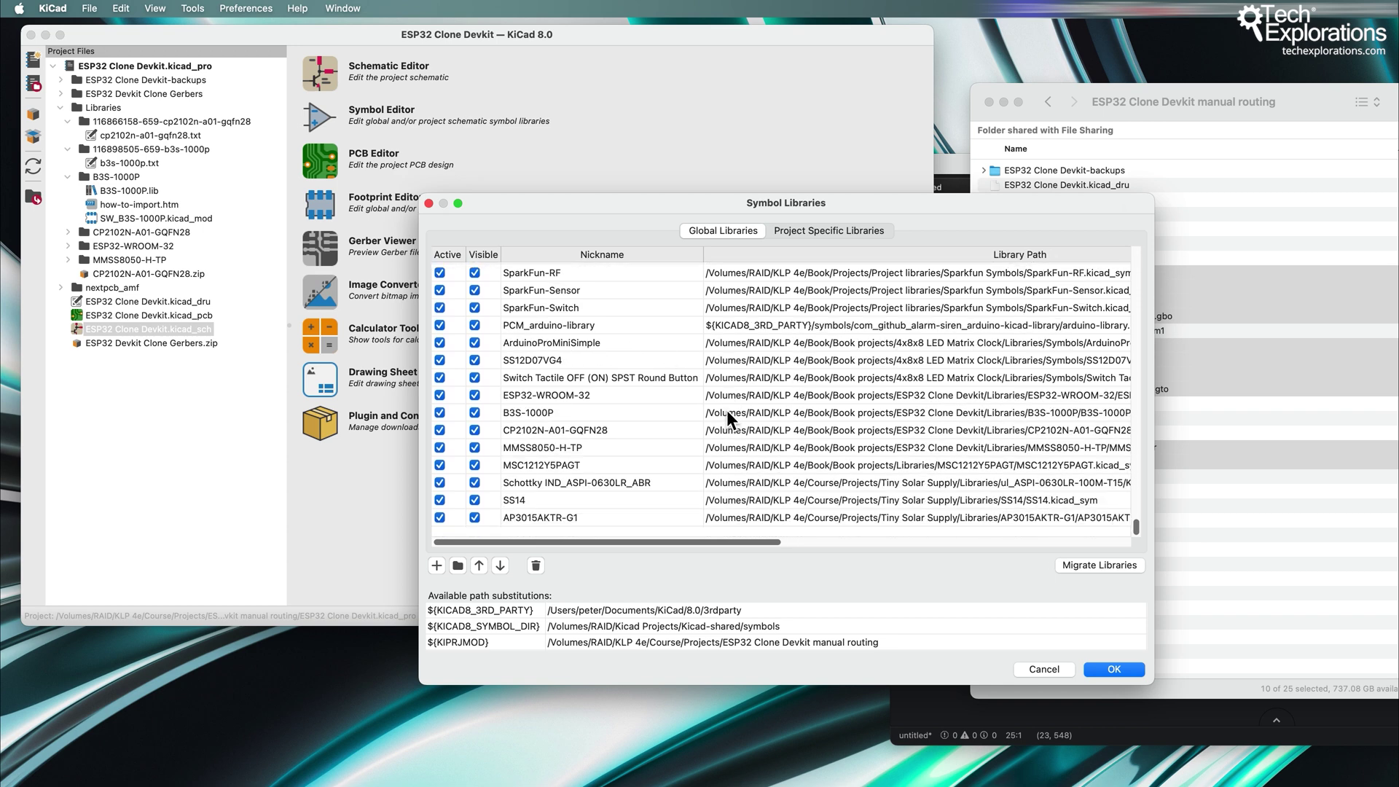
{"action": "scroll", "coordinate": [728, 412], "scroll_direction": "up", "scroll_amount": 15}
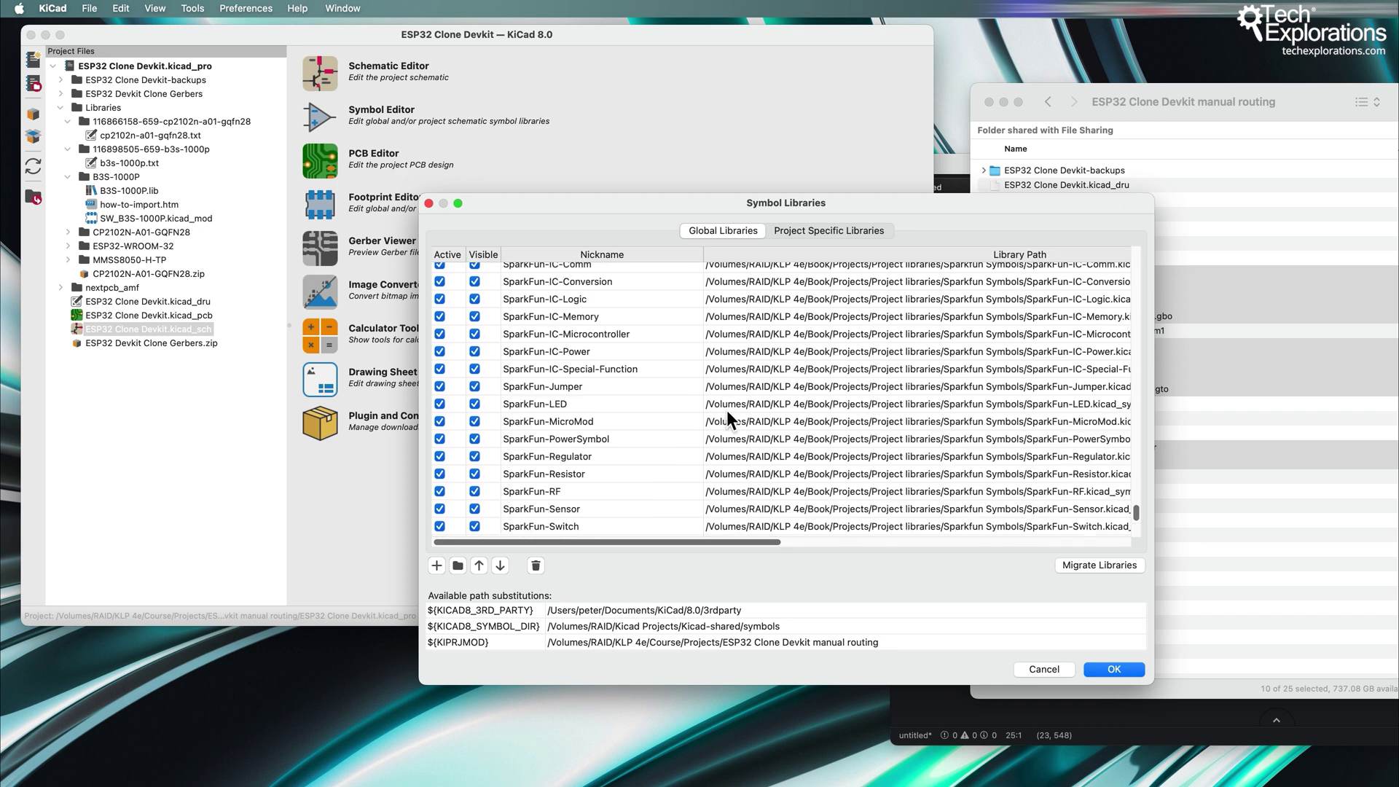
{"action": "left_click", "coordinate": [429, 204]}
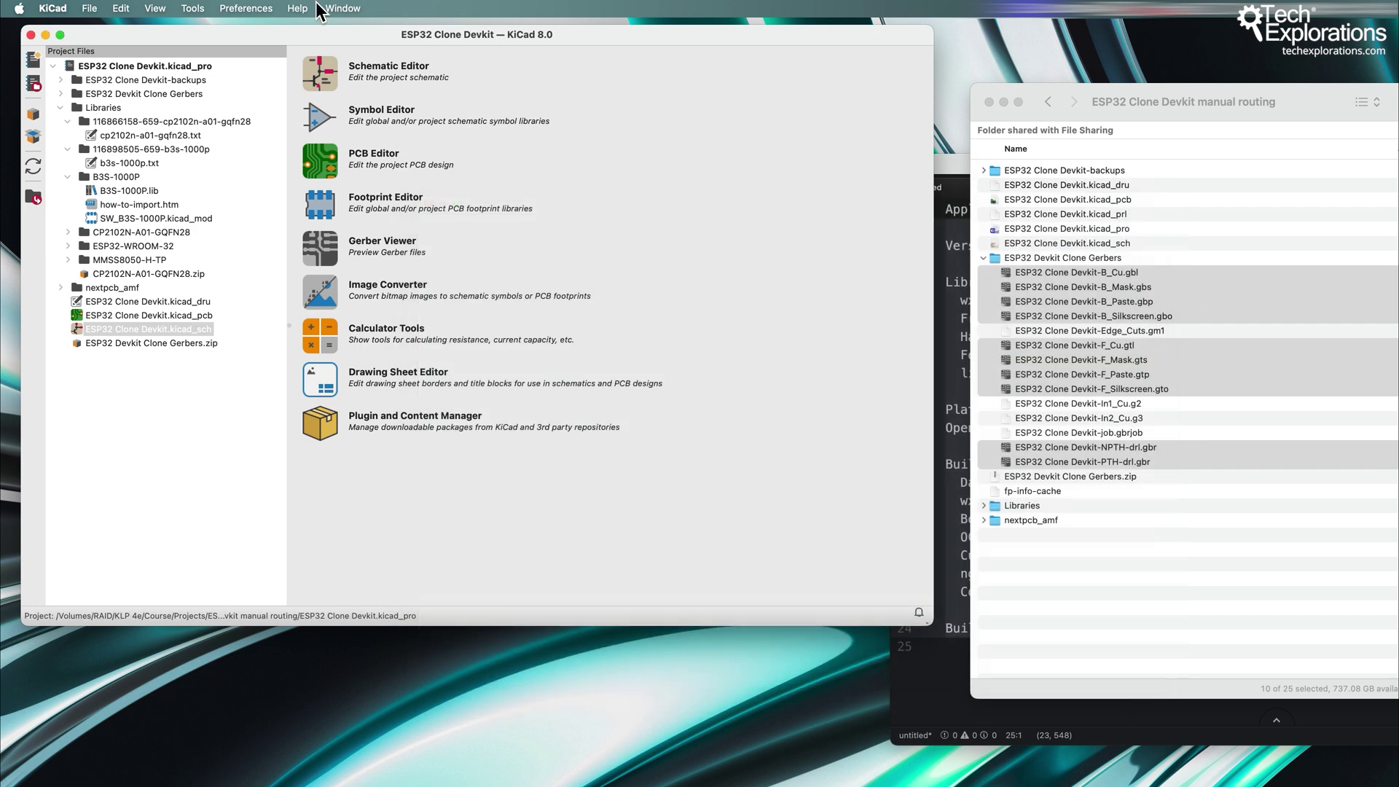
{"action": "left_click", "coordinate": [243, 9]}
{"action": "left_click", "coordinate": [252, 77]}
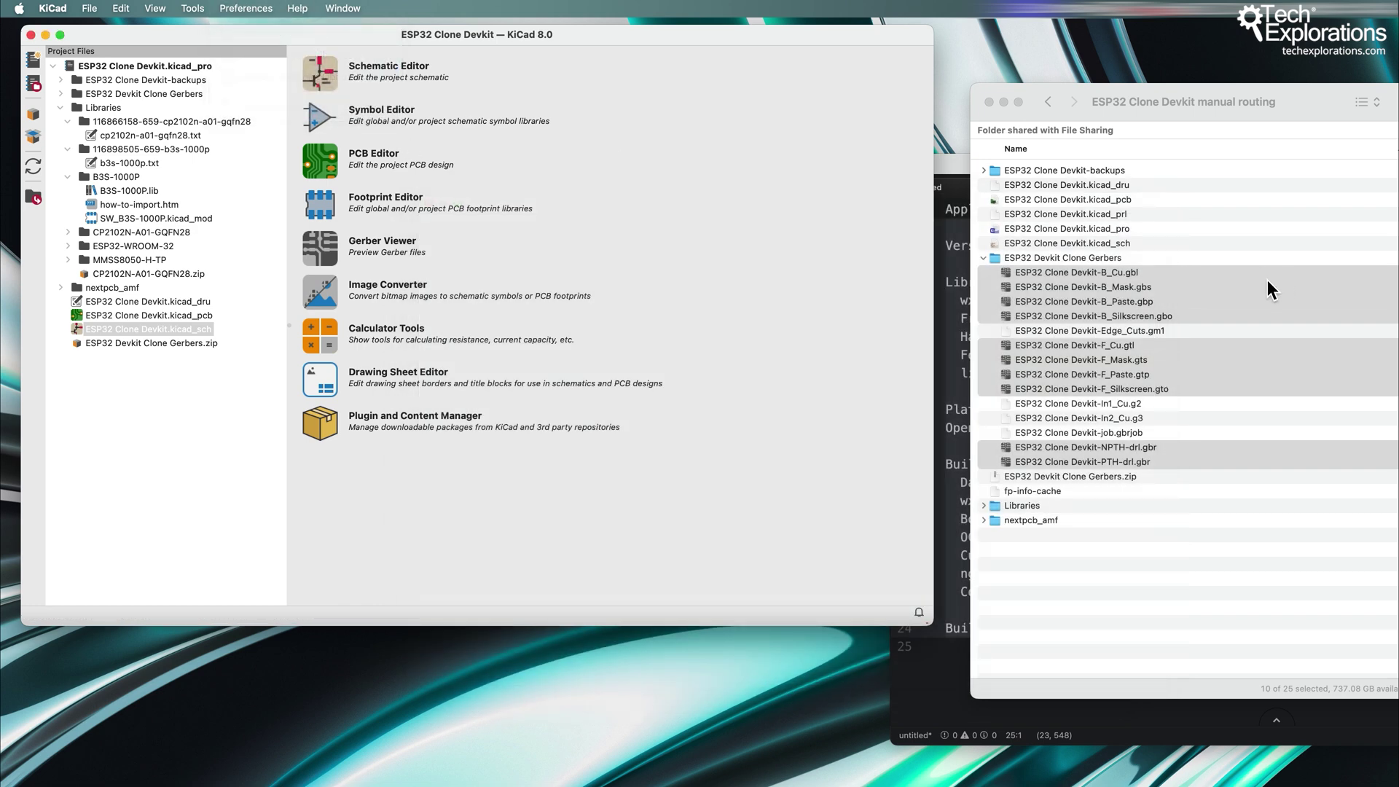
{"action": "left_click_drag", "start_coordinate": [761, 221], "coordinate": [804, 182]}
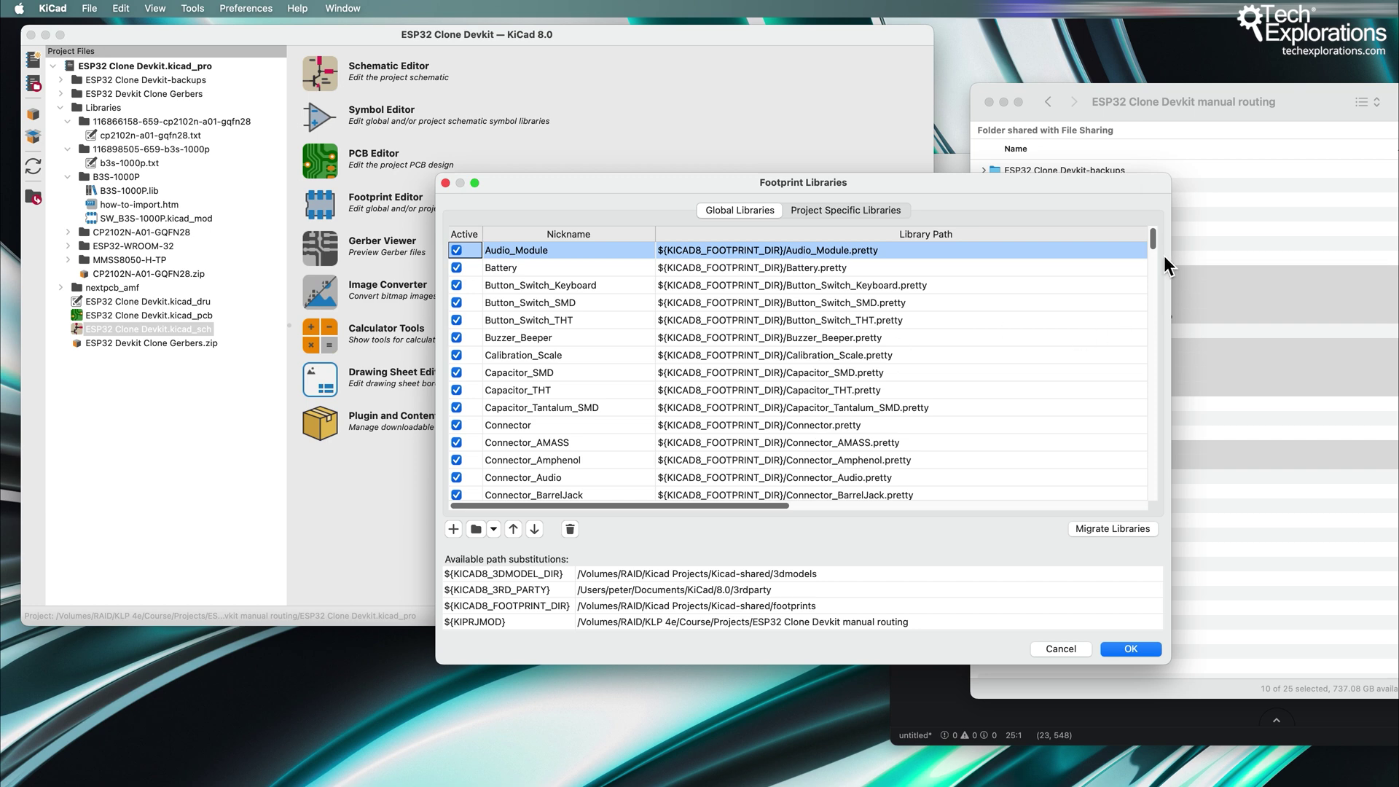
{"action": "left_click_drag", "start_coordinate": [1156, 246], "coordinate": [1160, 338]}
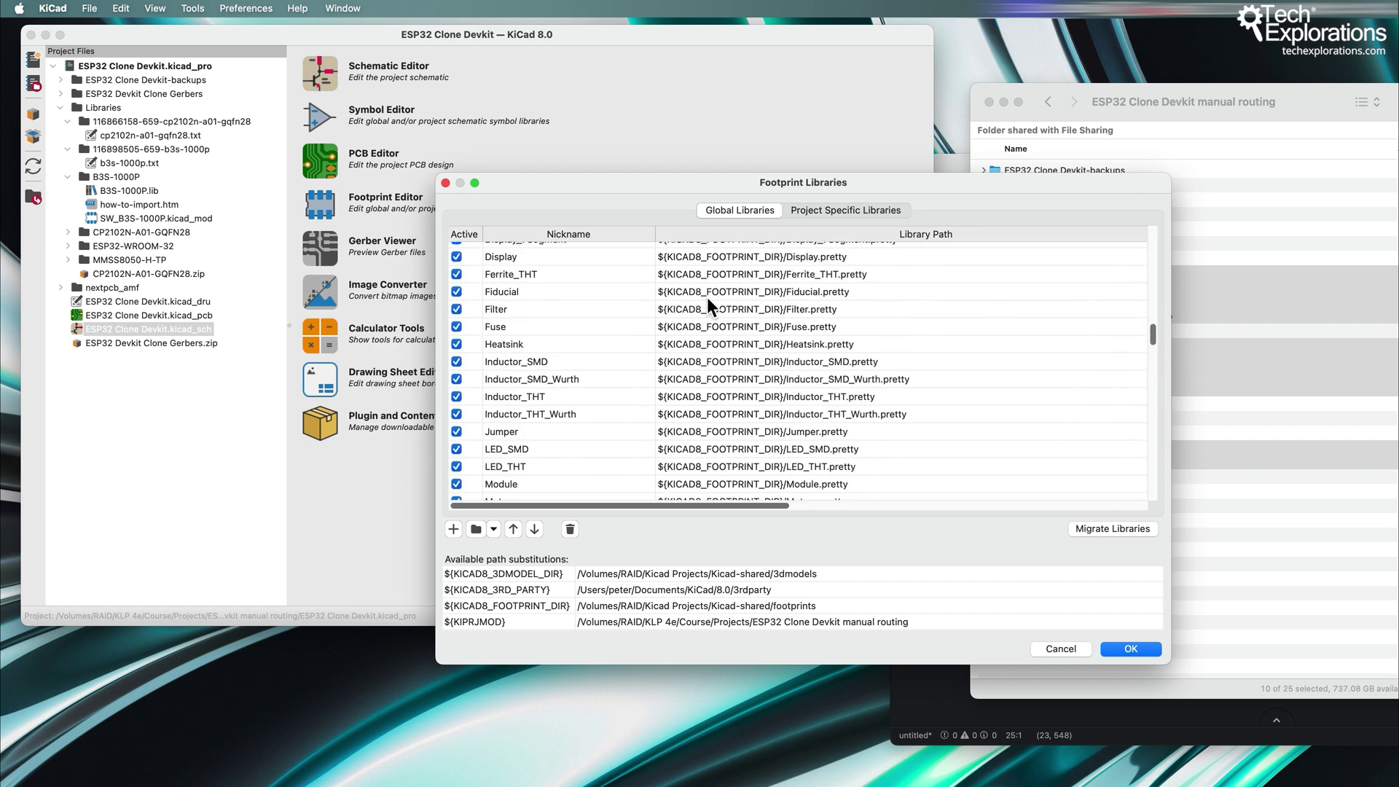
{"action": "scroll", "coordinate": [747, 383], "scroll_direction": "down", "scroll_amount": 15}
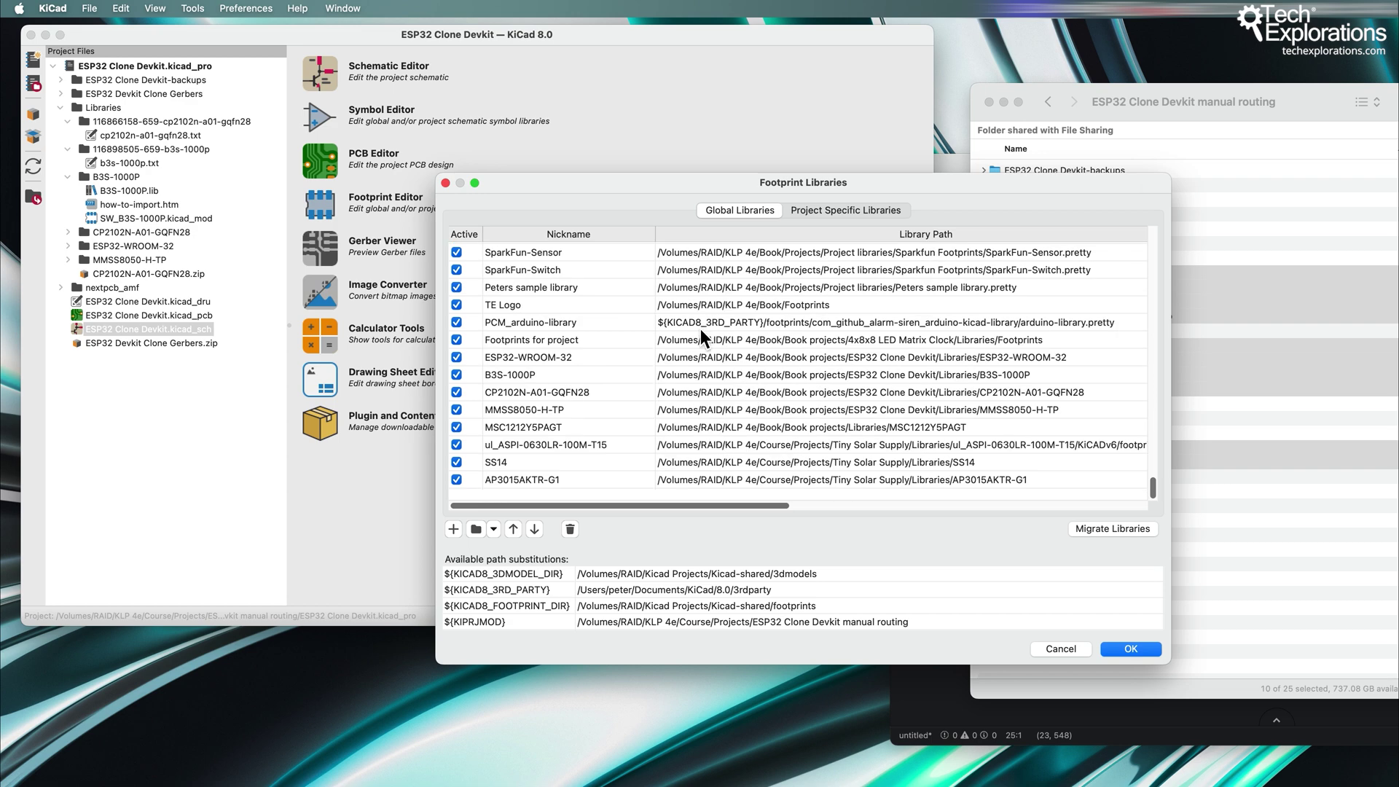
{"action": "left_click", "coordinate": [819, 209]}
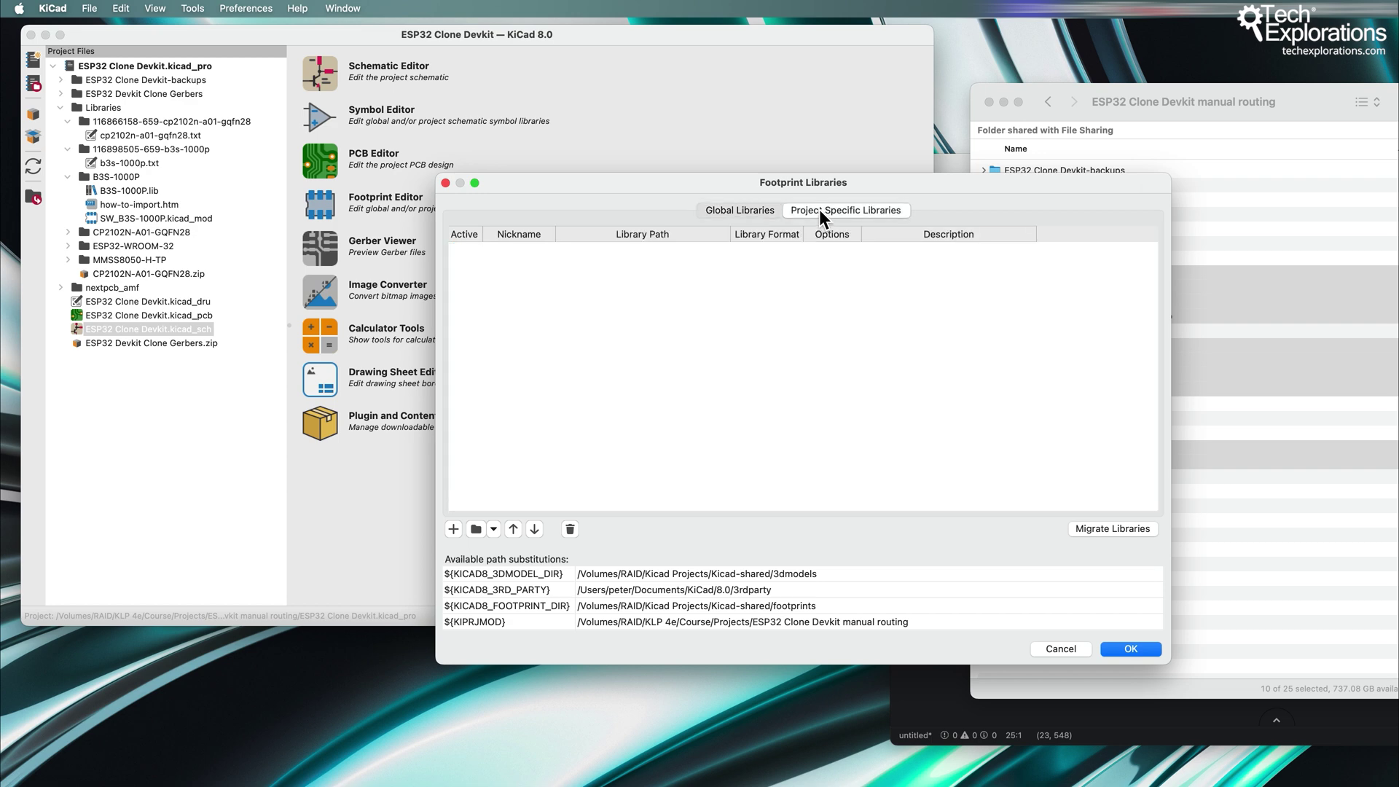
{"action": "left_click", "coordinate": [747, 211]}
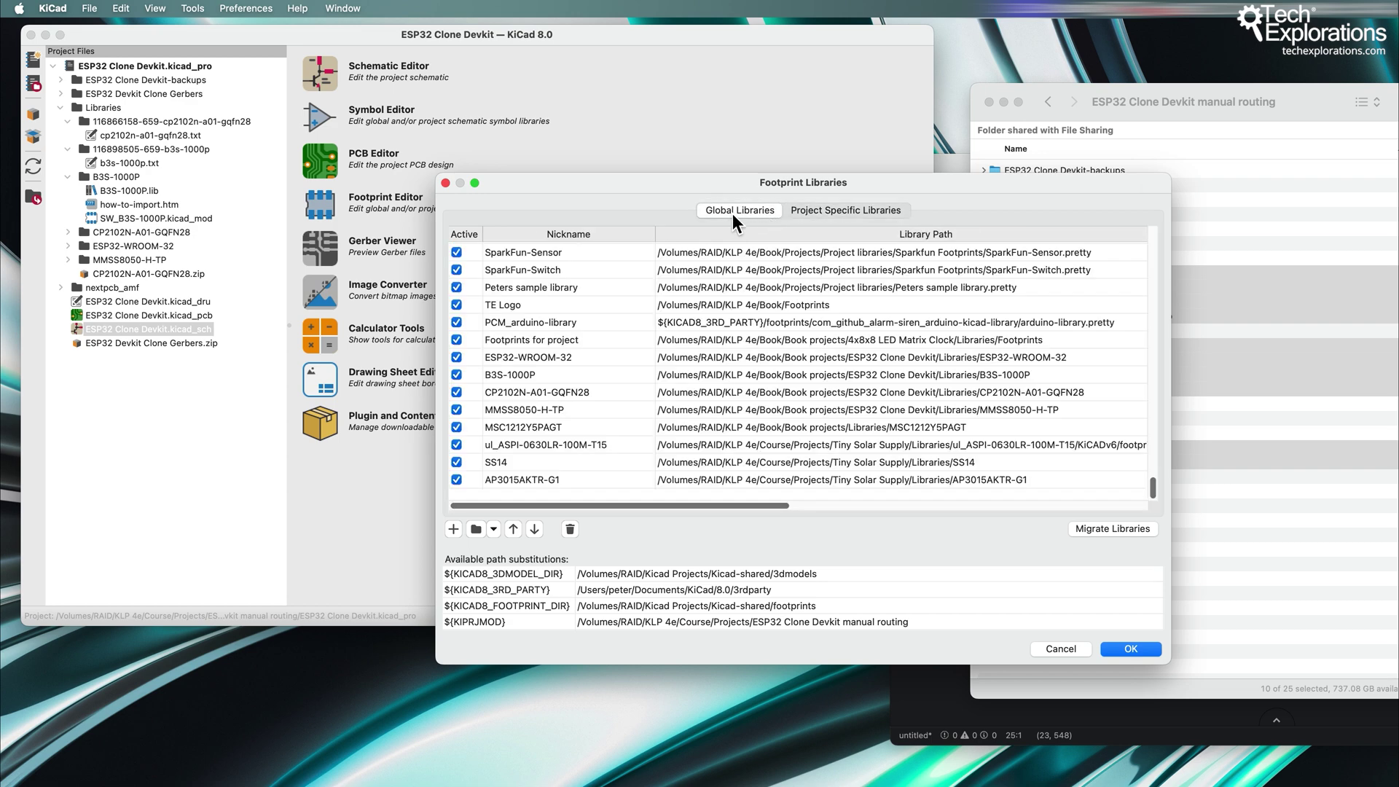
{"action": "left_click", "coordinate": [854, 215]}
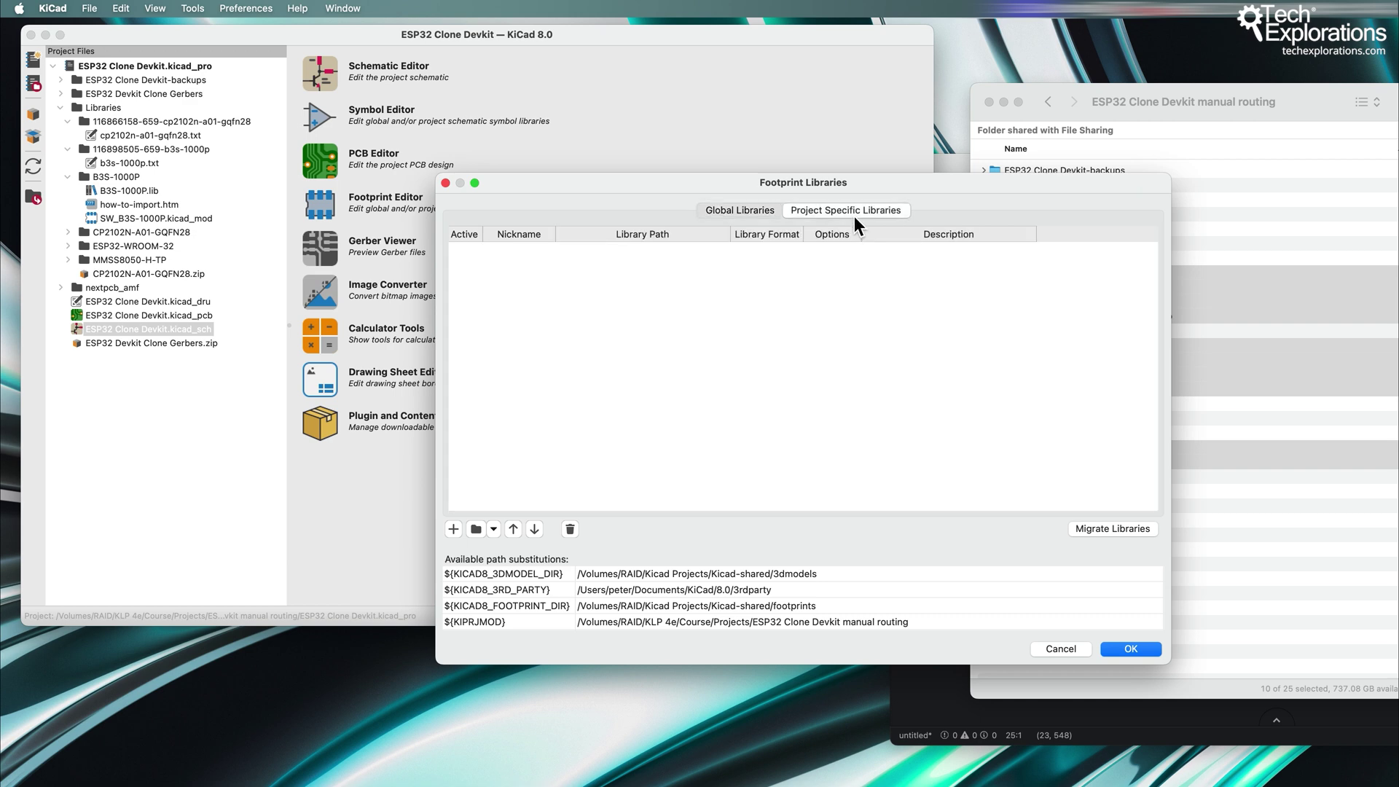
{"action": "left_click", "coordinate": [735, 213]}
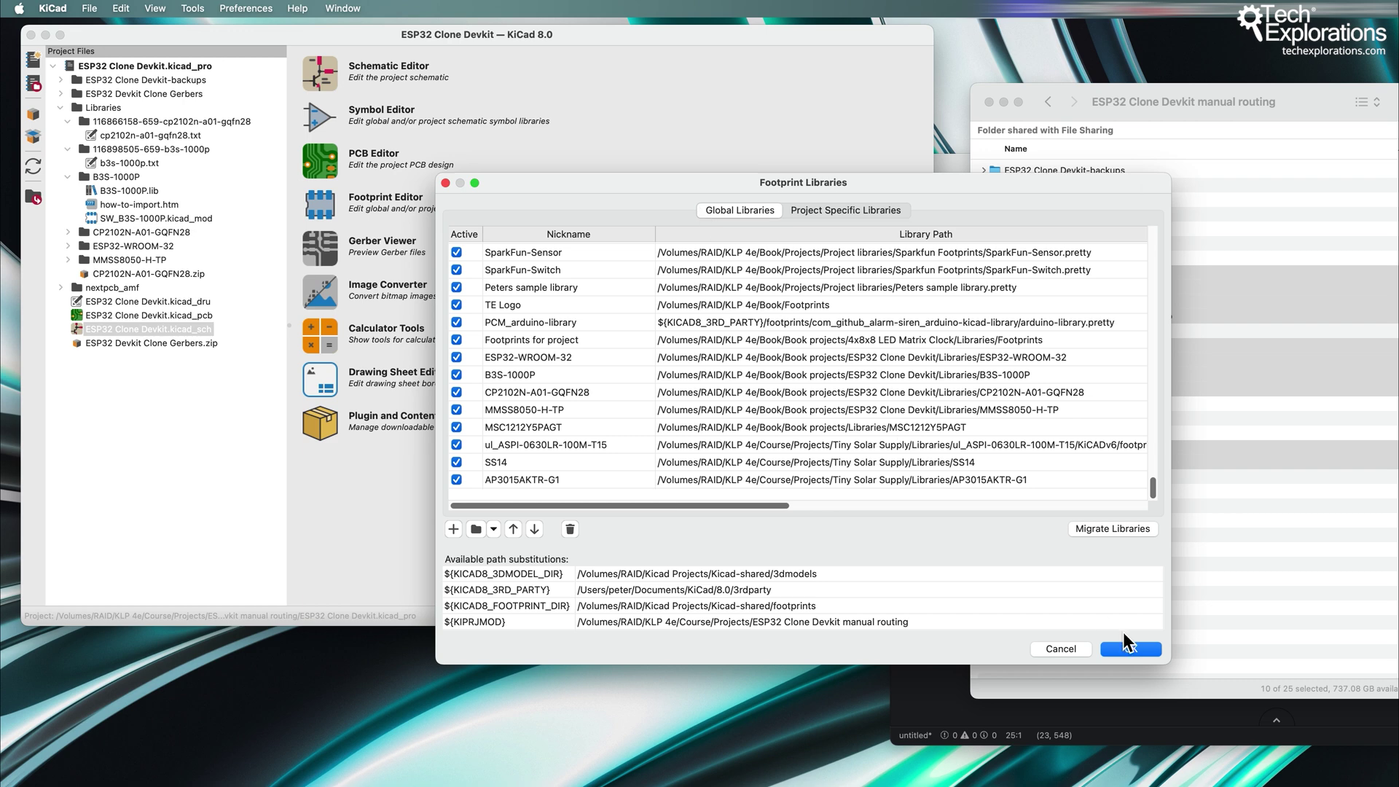
Close the footprint library table and start a new KiCad bug report in Safari.
{"action": "left_click", "coordinate": [1076, 654]}
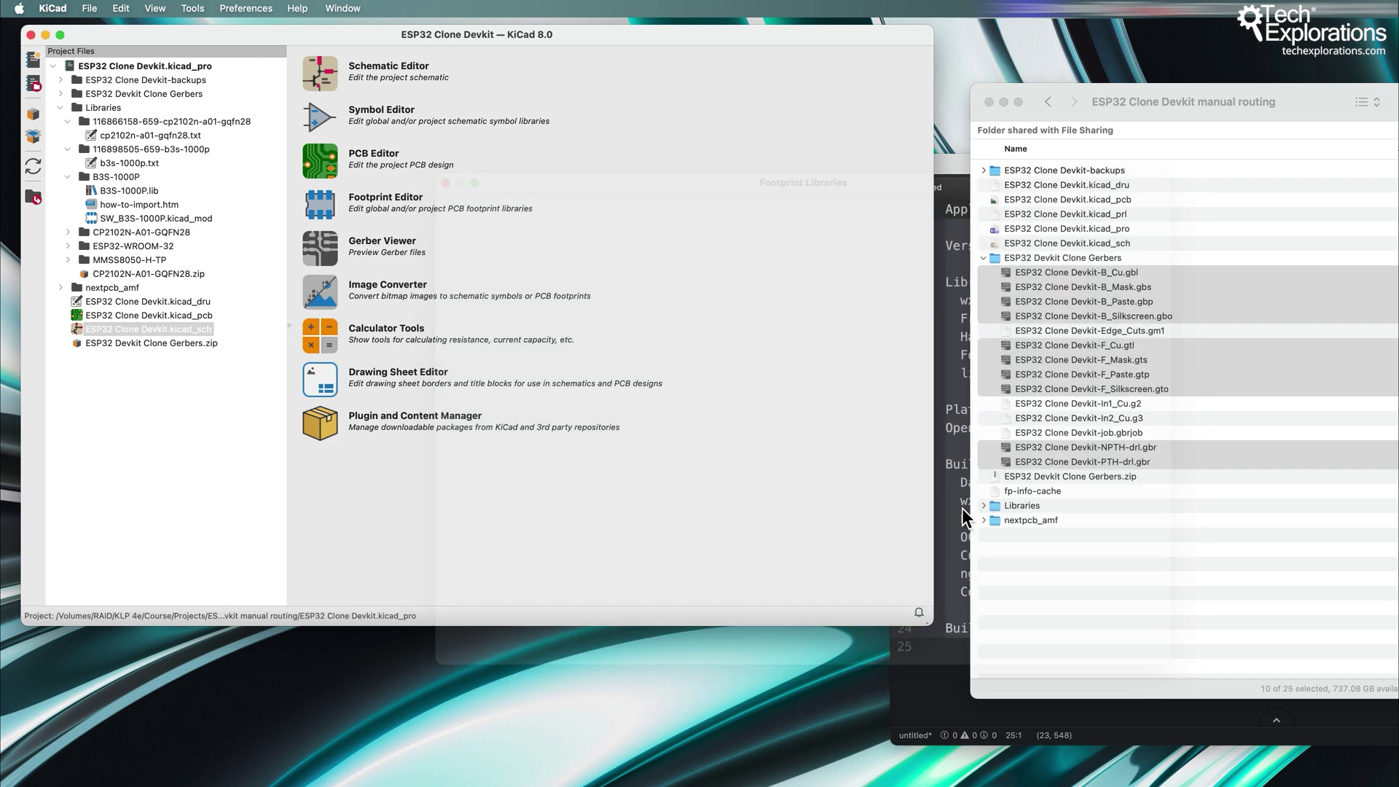
{"action": "left_click", "coordinate": [298, 8]}
{"action": "left_click", "coordinate": [298, 8]}
{"action": "left_click", "coordinate": [300, 8]}
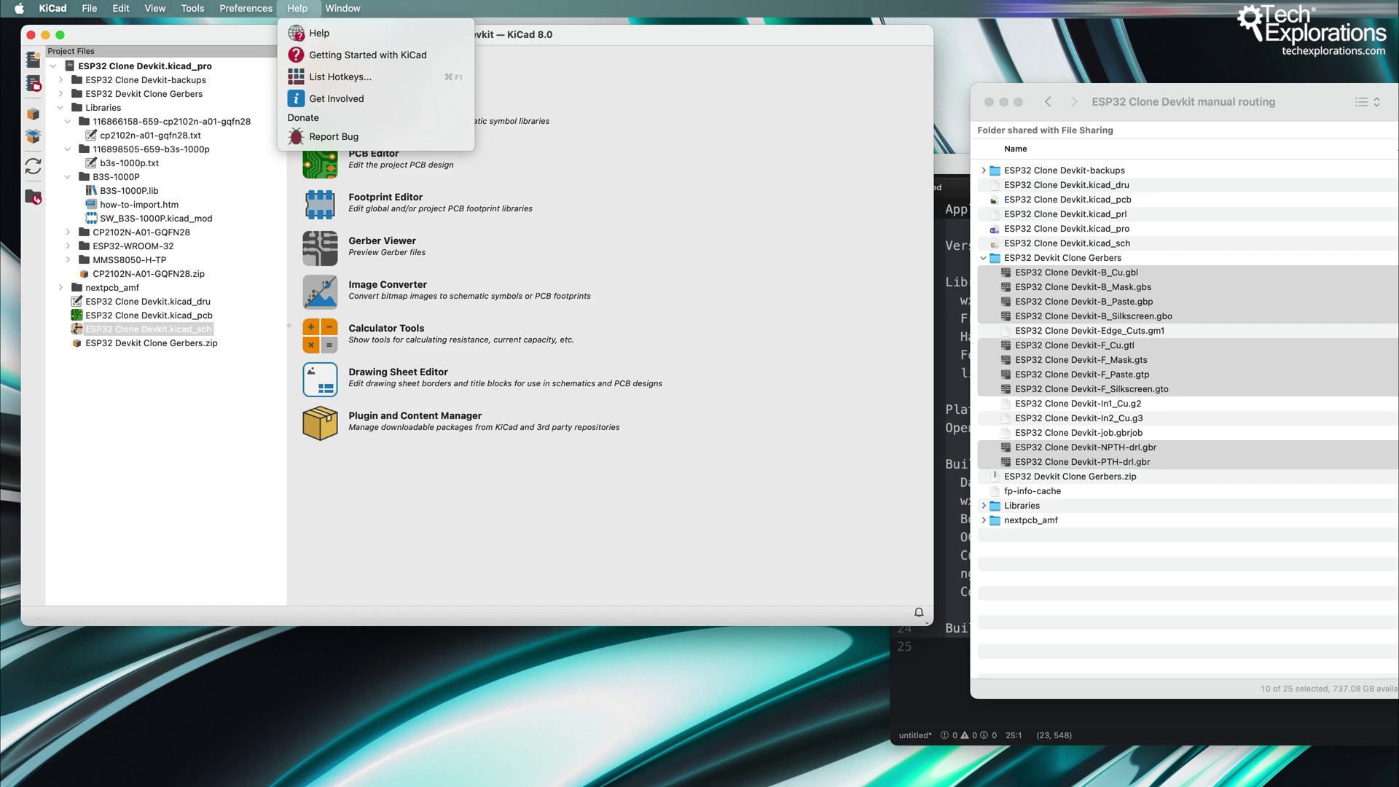
{"action": "left_click", "coordinate": [334, 136]}
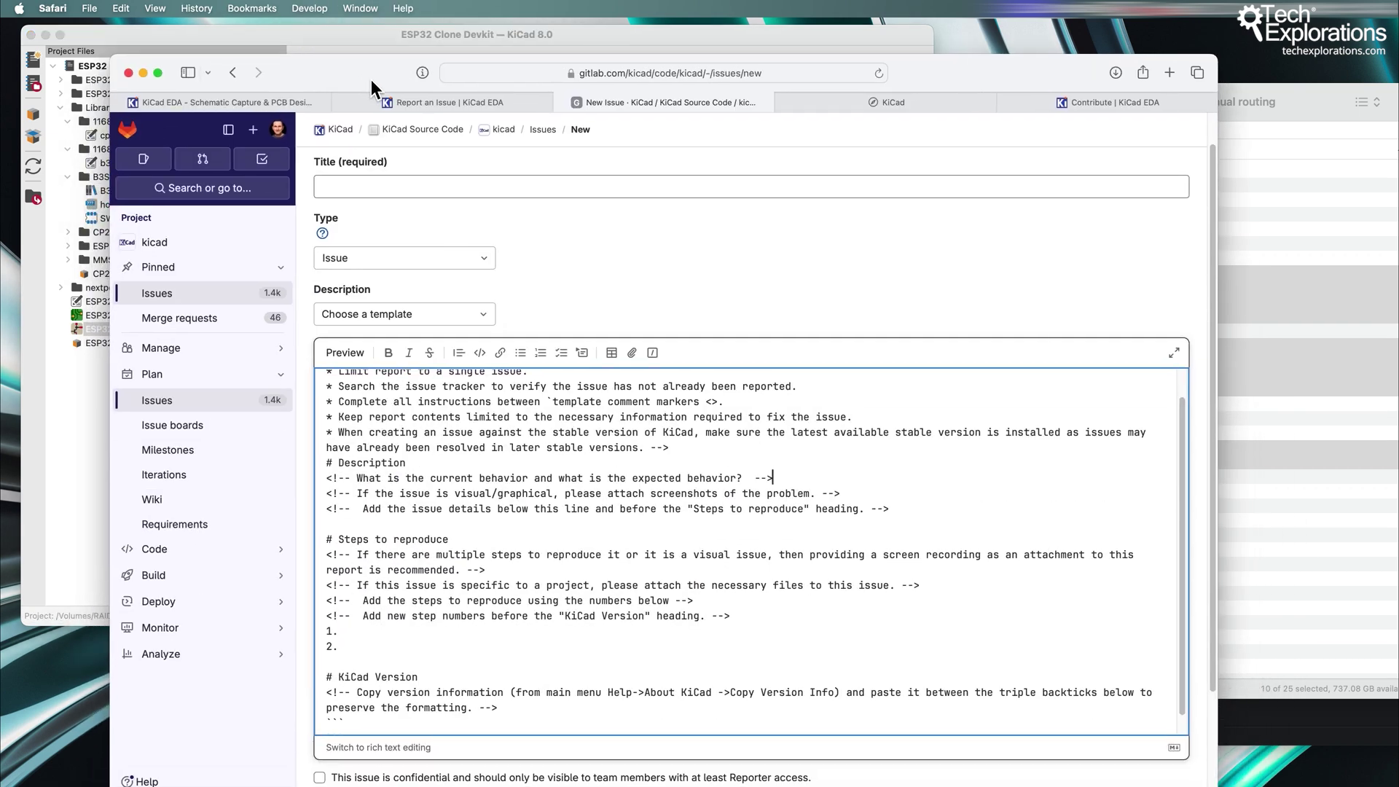
{"action": "left_click", "coordinate": [934, 105]}
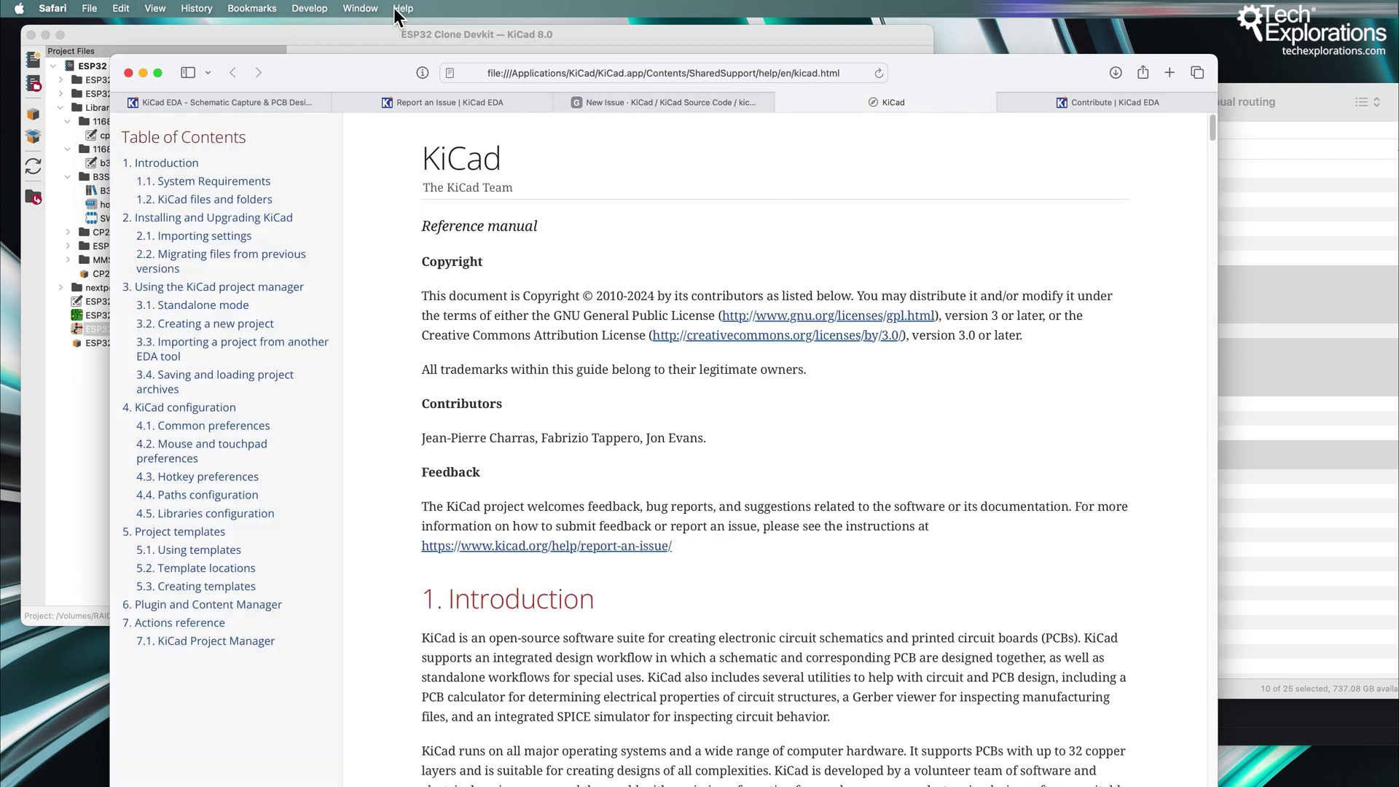
Open the KiCad reference manual from Help at section 4.1 Common preferences.
{"action": "left_click", "coordinate": [293, 29]}
{"action": "left_click", "coordinate": [296, 8]}
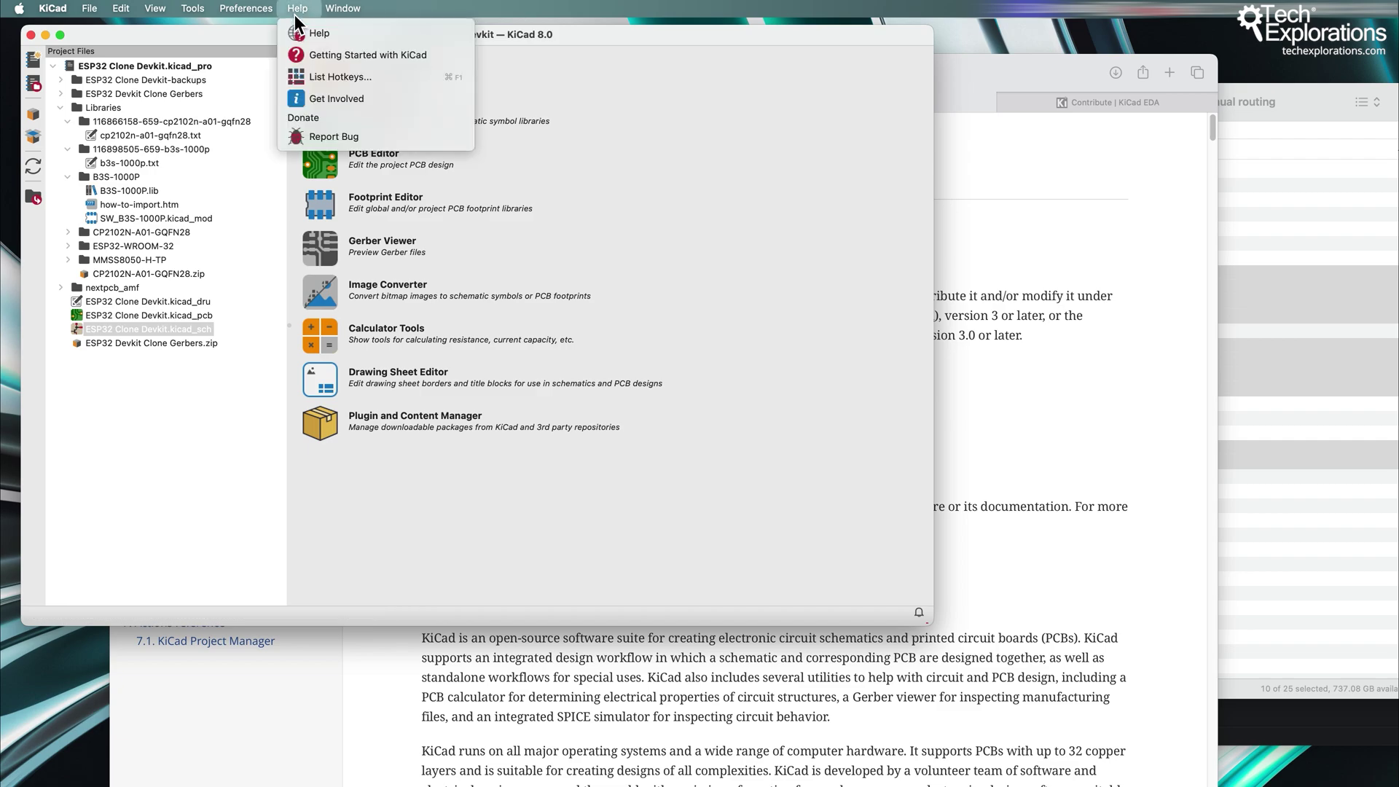
{"action": "left_click", "coordinate": [309, 33]}
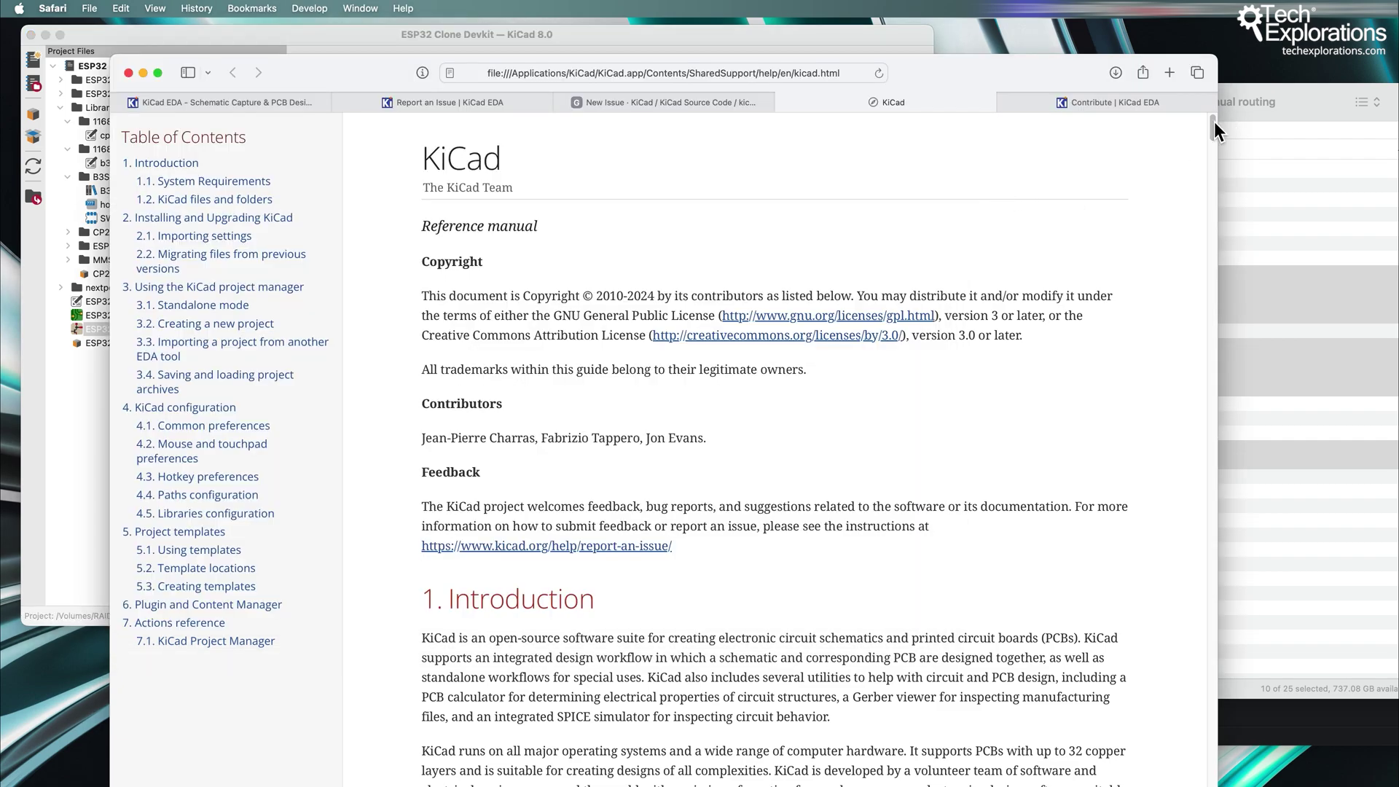
{"action": "left_click_drag", "start_coordinate": [1214, 124], "coordinate": [1213, 502]}
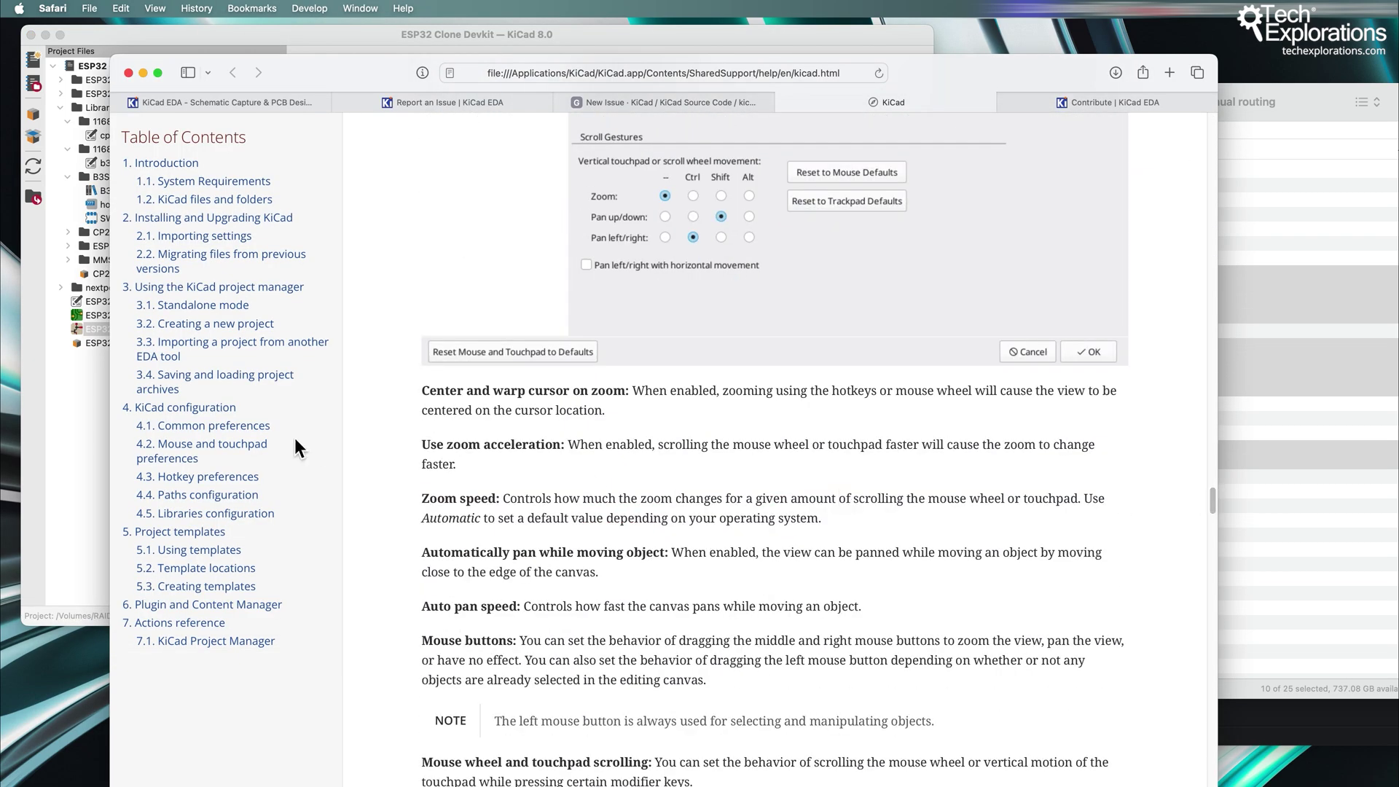
{"action": "left_click", "coordinate": [225, 435]}
{"action": "left_click_drag", "start_coordinate": [924, 70], "coordinate": [1069, 45]}
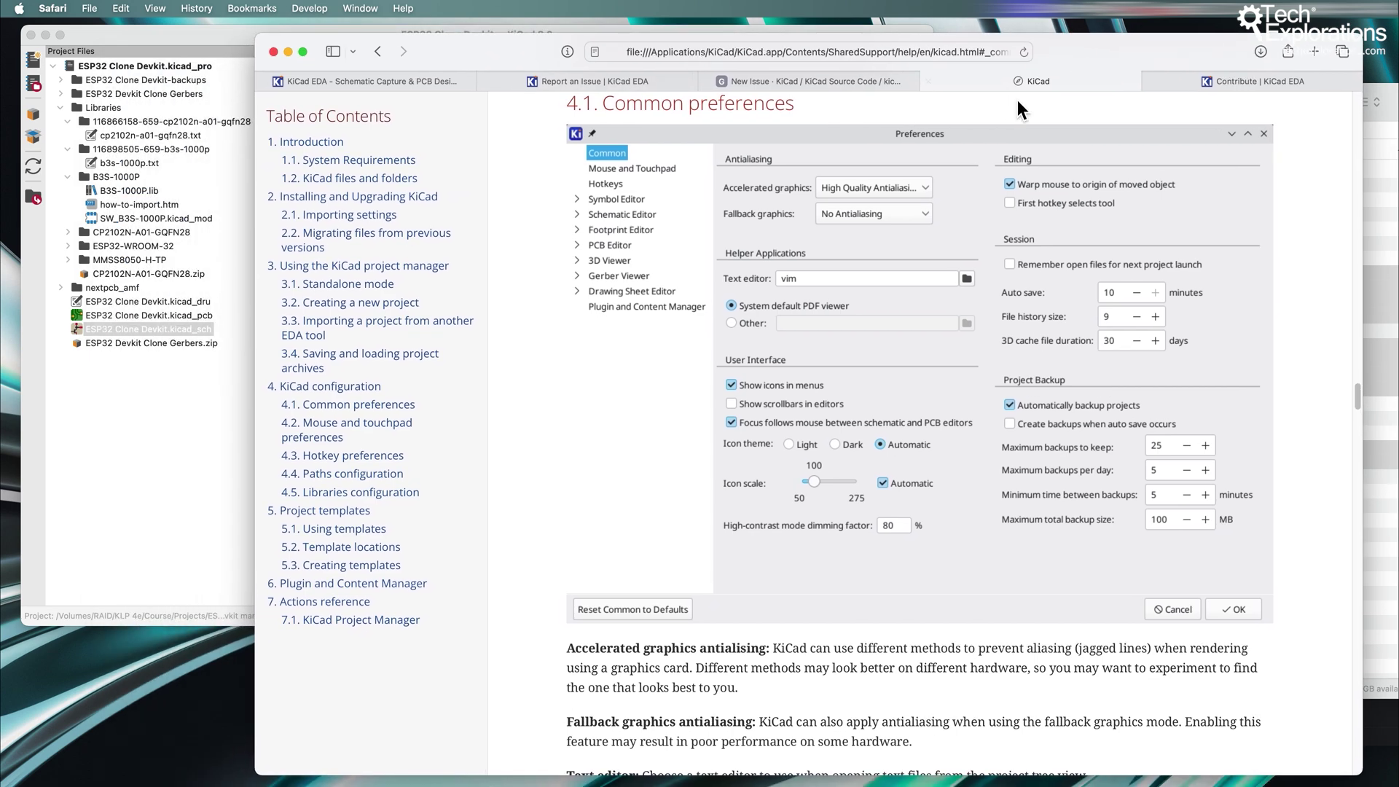
{"action": "left_click", "coordinate": [160, 44]}
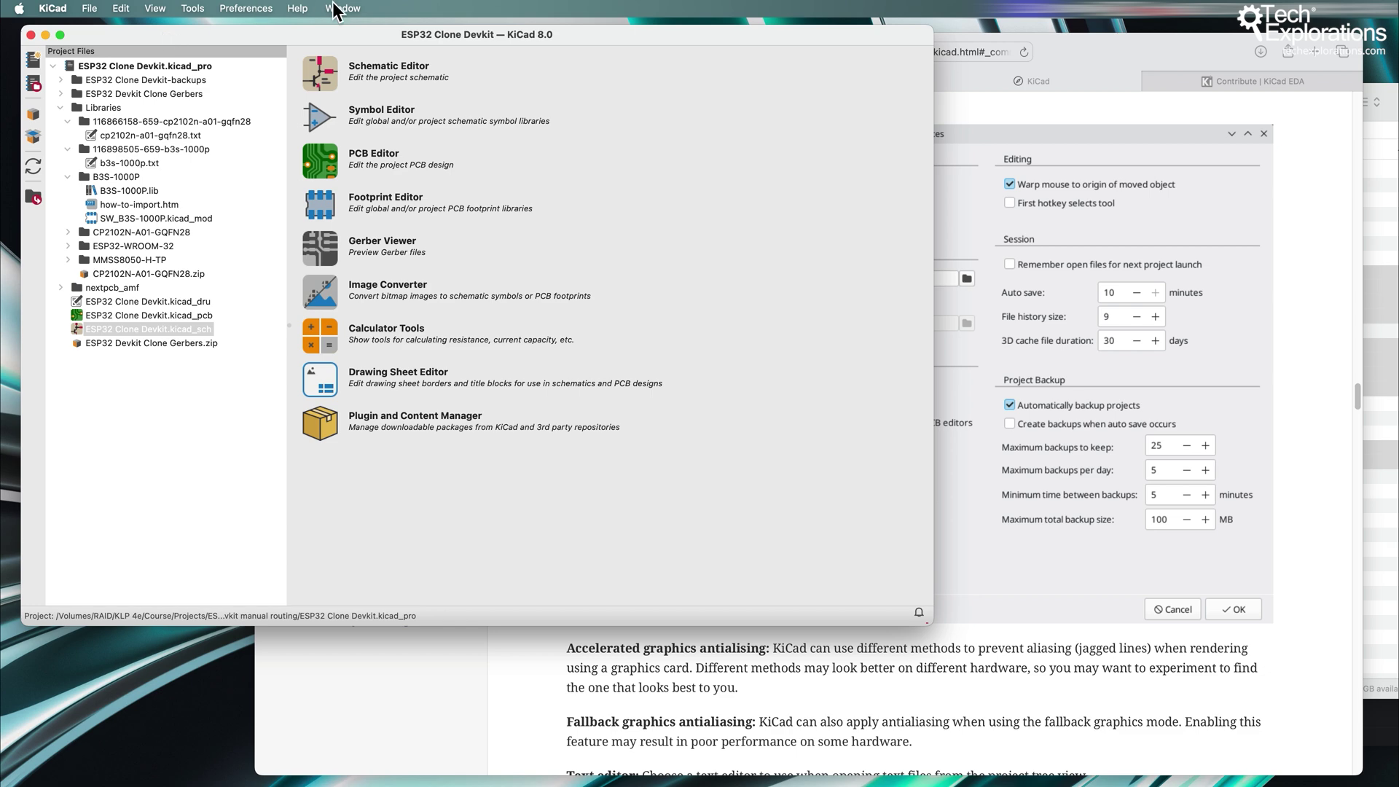
{"action": "left_click", "coordinate": [298, 8]}
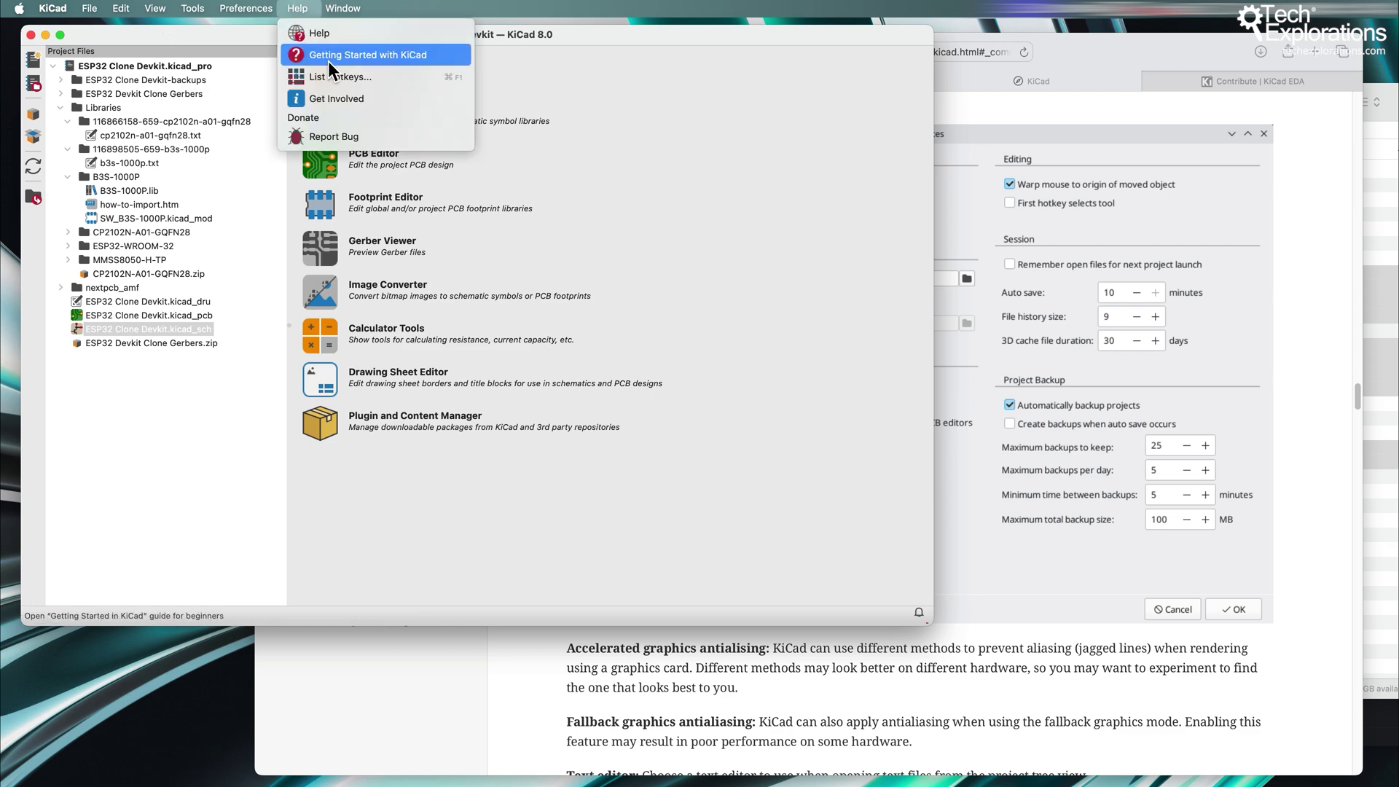
Open the Getting Started in KiCad guide, scroll to Tutorial Part 2, then check KiCad's Help menu.
{"action": "left_click", "coordinate": [327, 58]}
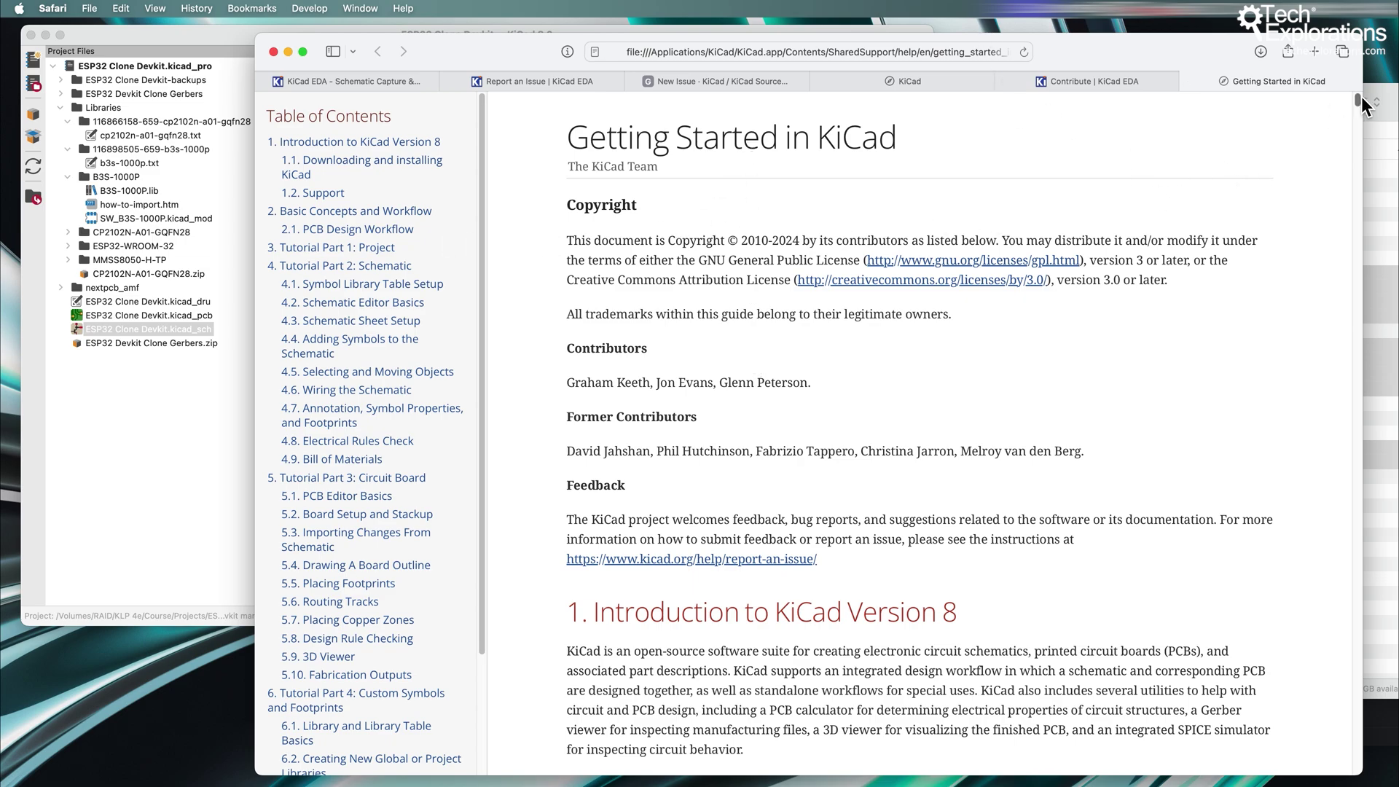
{"action": "left_click_drag", "start_coordinate": [1361, 96], "coordinate": [1362, 183]}
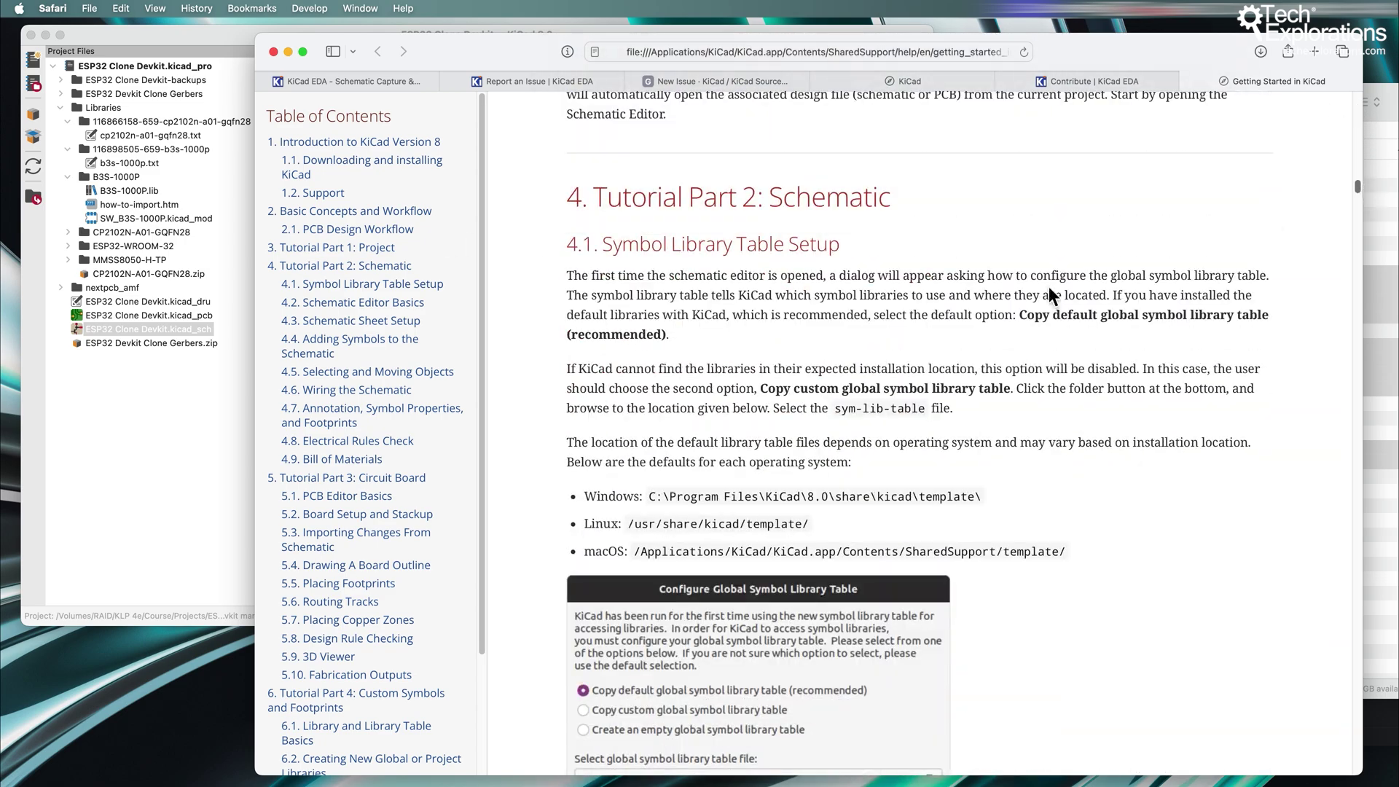
{"action": "left_click", "coordinate": [209, 459]}
{"action": "left_click", "coordinate": [297, 8]}
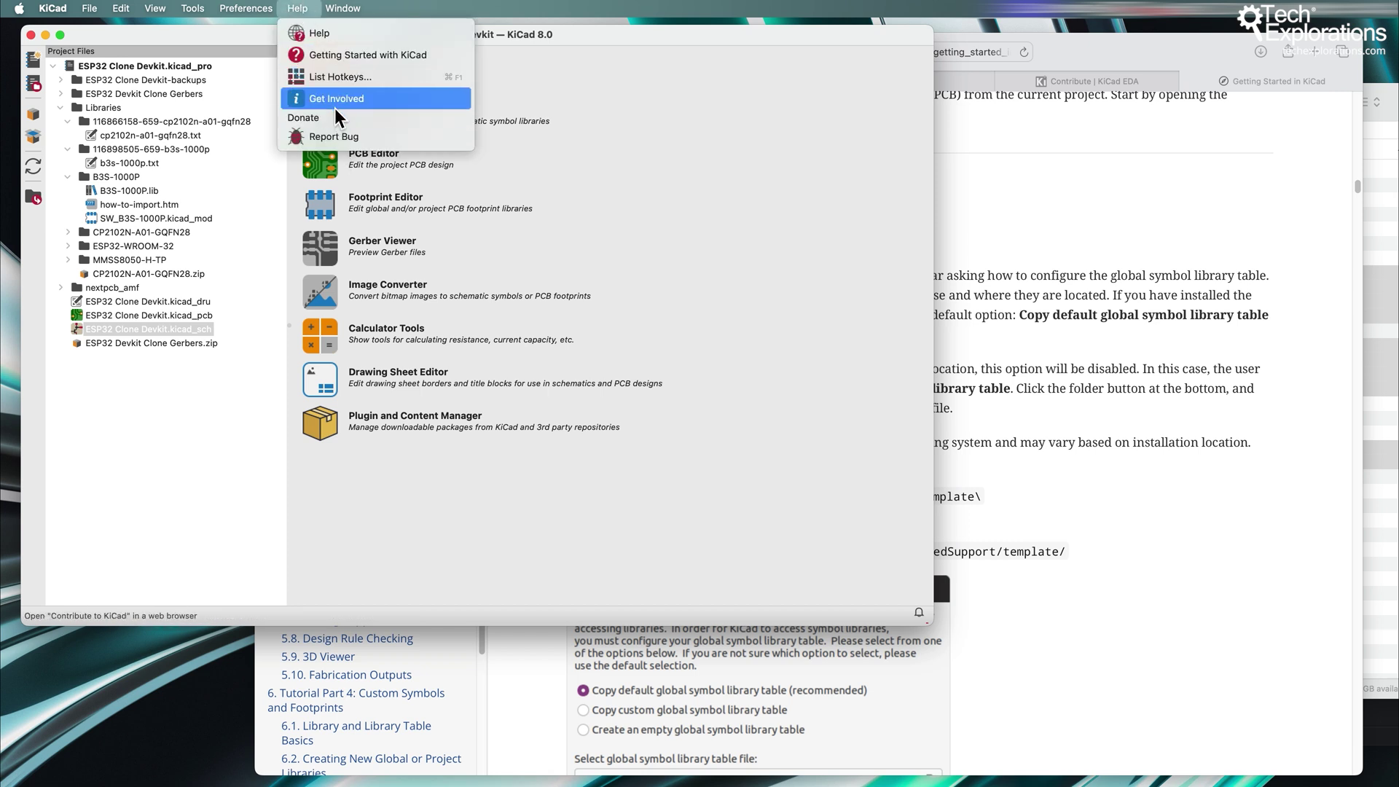
{"action": "left_click", "coordinate": [602, 137]}
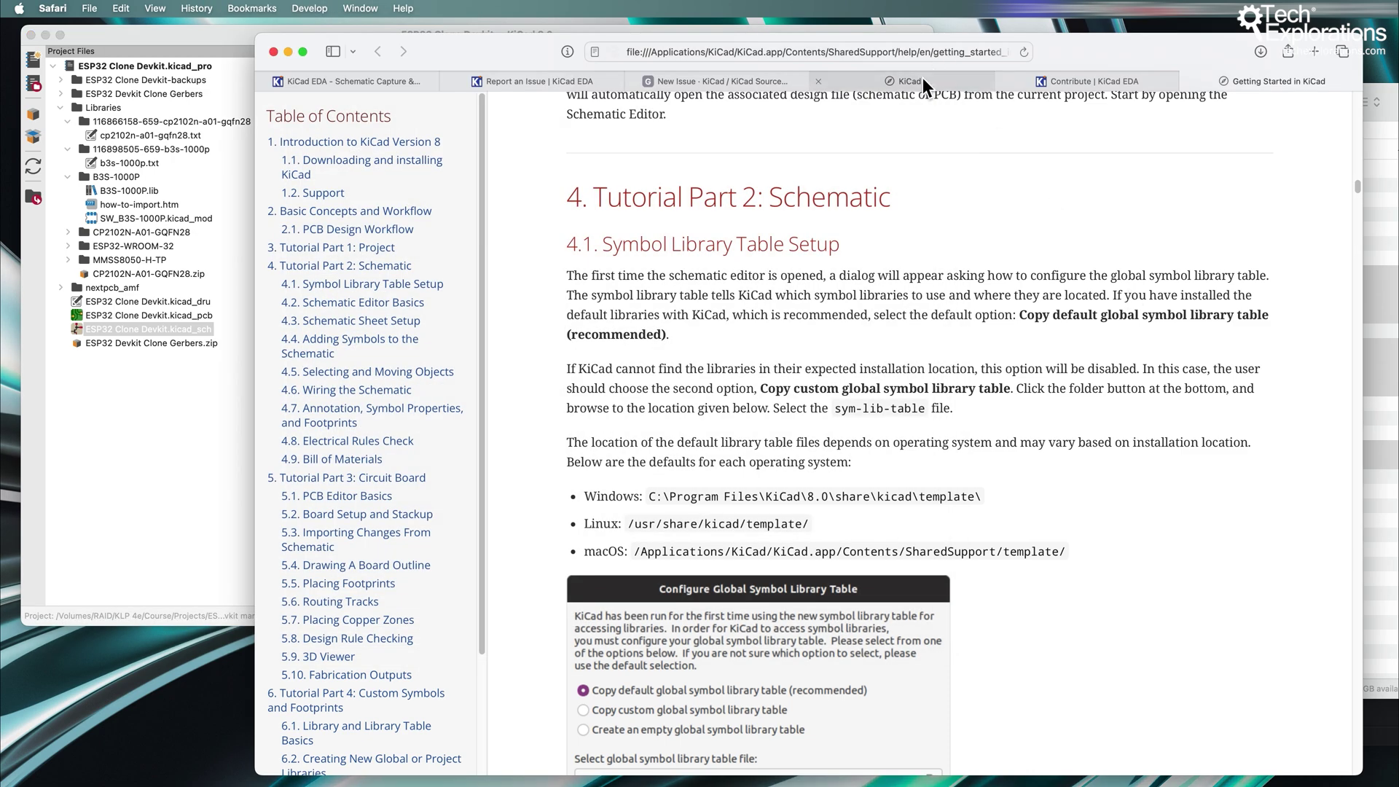
Return to the GitLab New Issue tab in Safari and scroll back up.
{"action": "left_click", "coordinate": [922, 77]}
{"action": "left_click", "coordinate": [698, 86]}
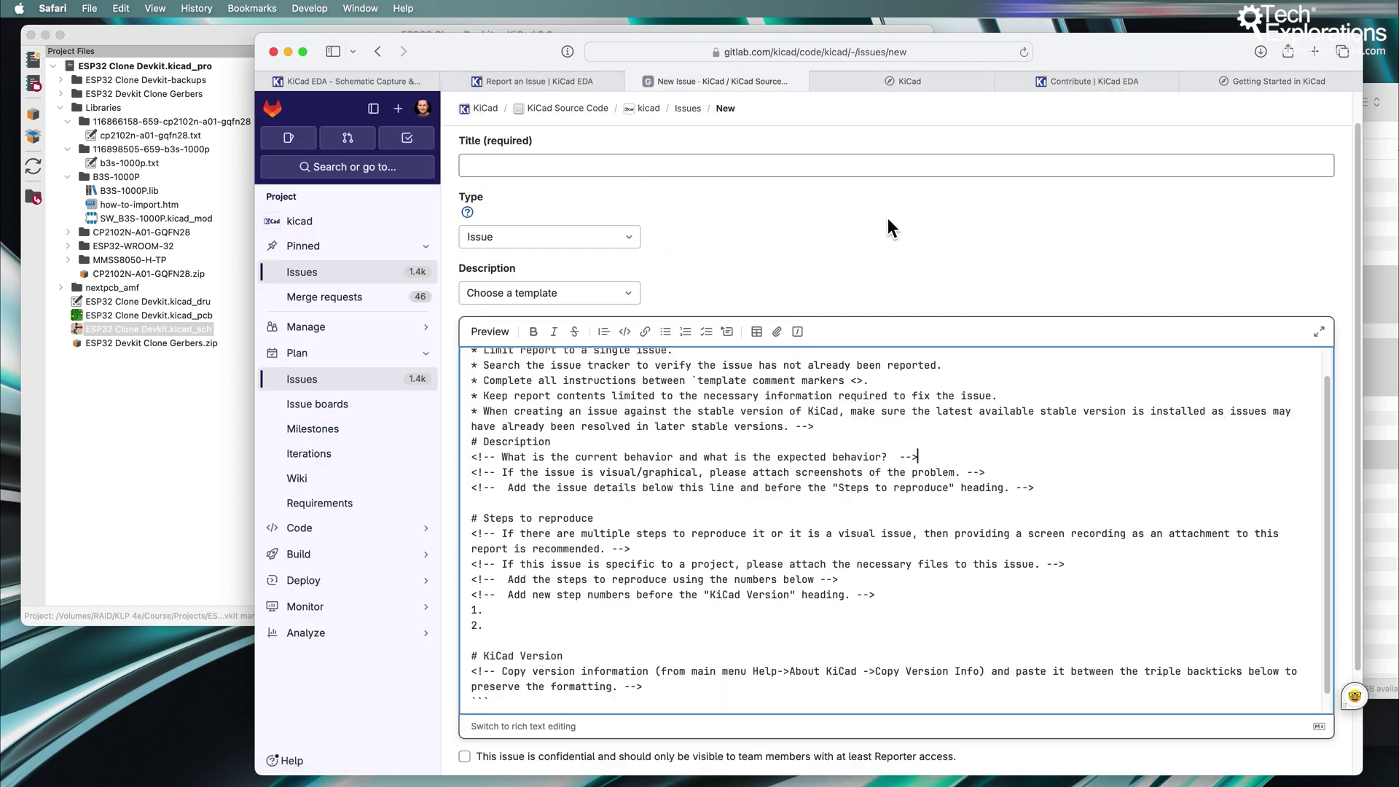
{"action": "scroll", "coordinate": [888, 217], "scroll_direction": "up", "scroll_amount": 1}
{"action": "left_click", "coordinate": [143, 414]}
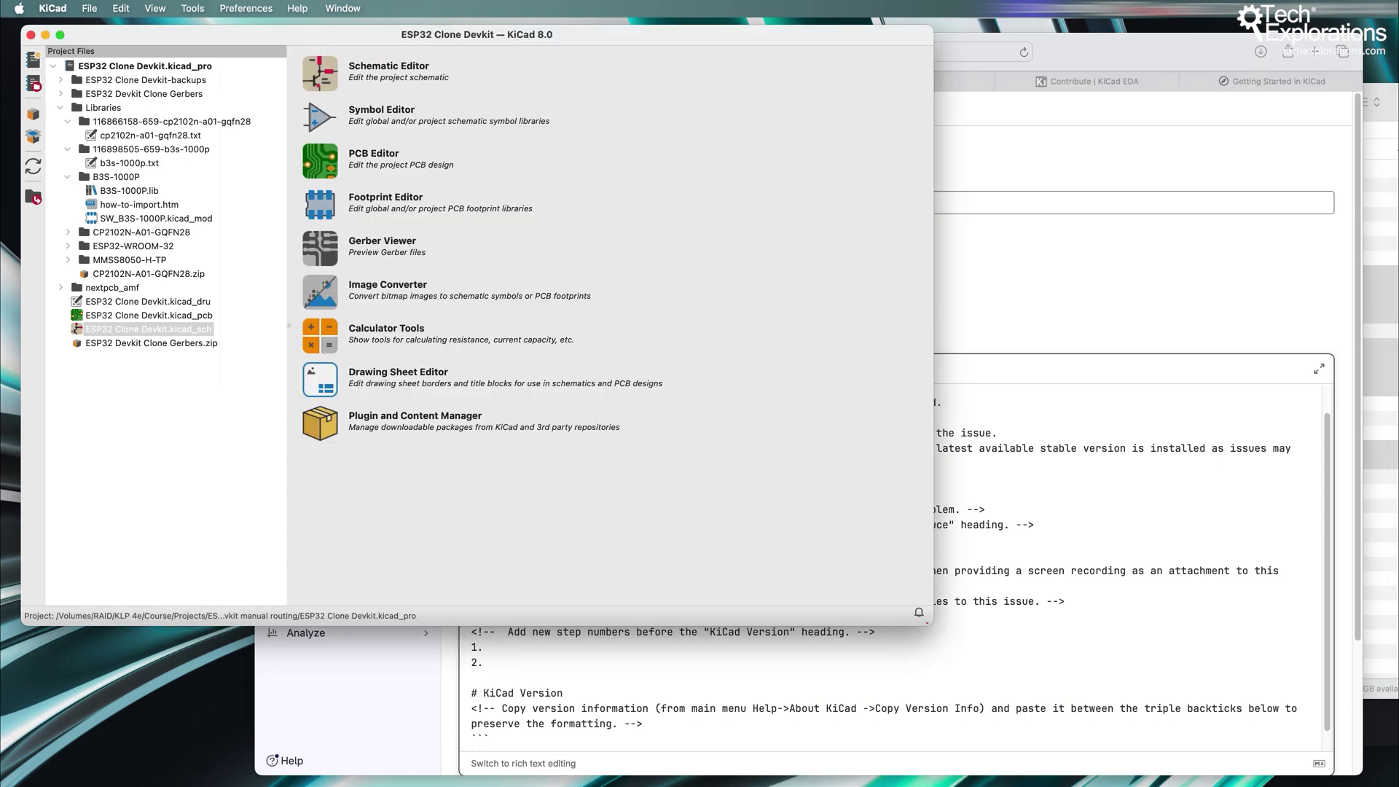